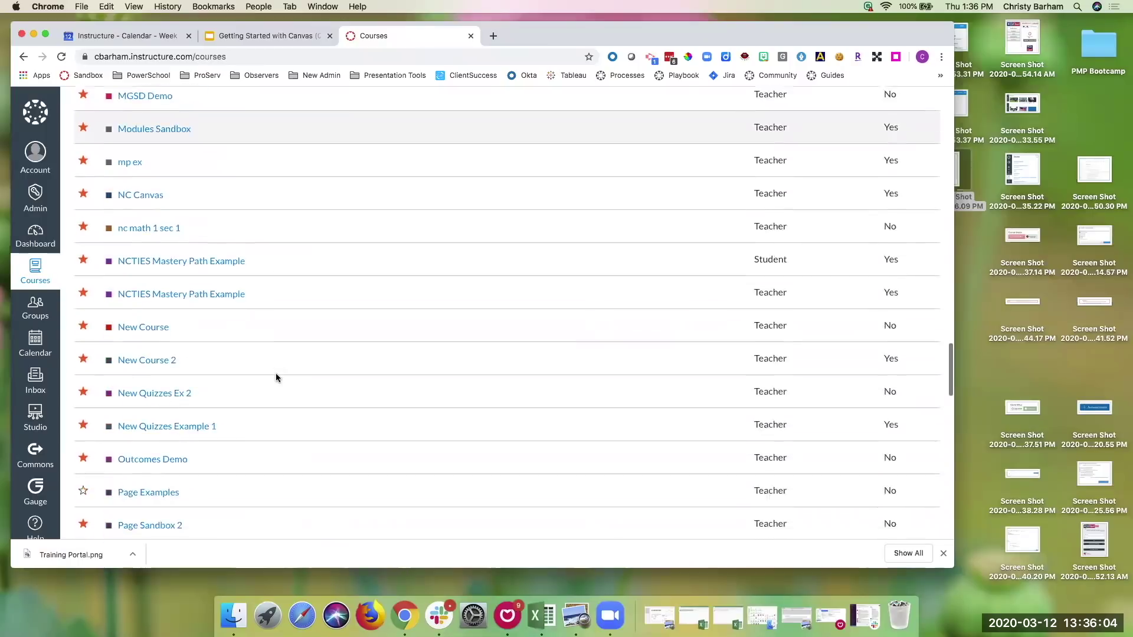
# - Mark the GSuite and Canvas course as a favorite in the All Courses list, and remove that favorite again
pyautogui.scroll(-12, 276, 378)
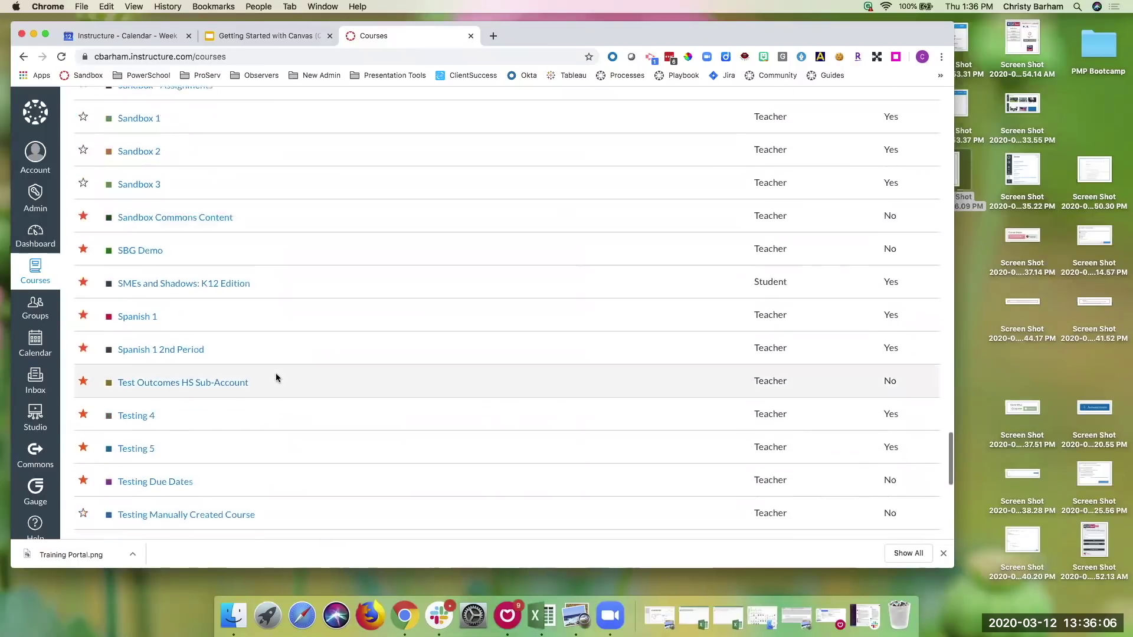
pyautogui.scroll(20, 276, 377)
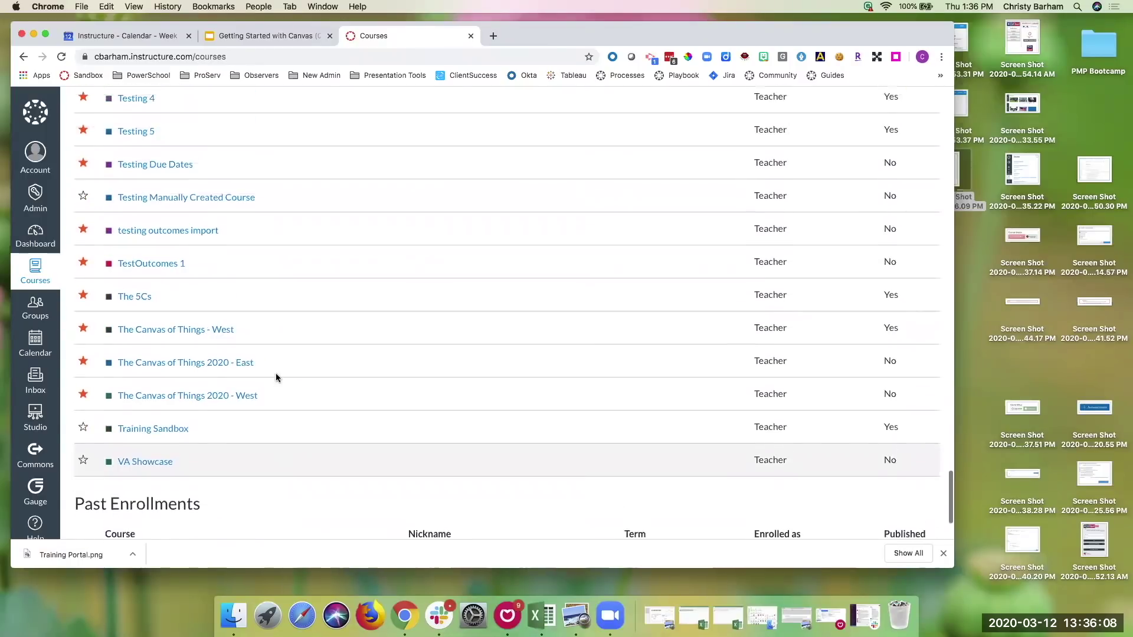
pyautogui.scroll(15, 276, 377)
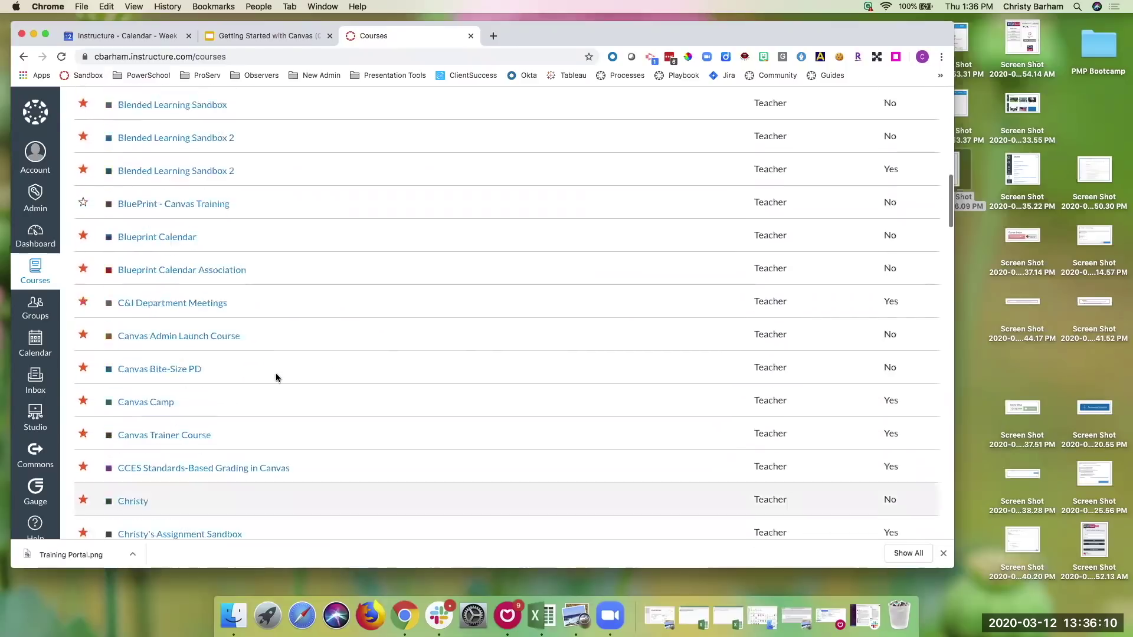
pyautogui.scroll(-10, 276, 377)
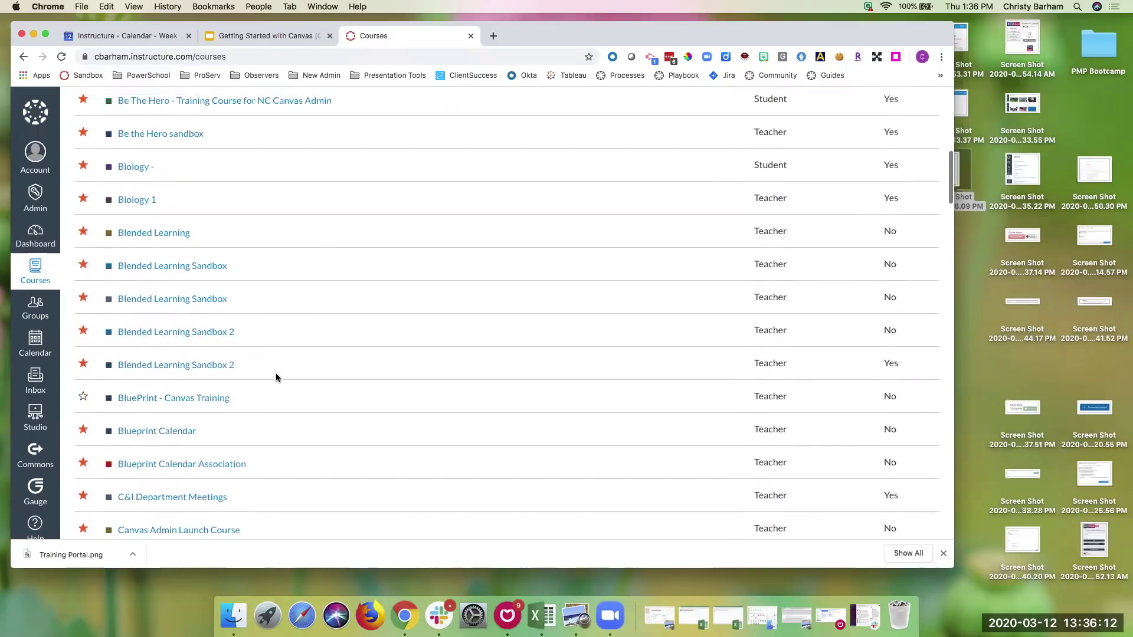
pyautogui.scroll(-10, 276, 378)
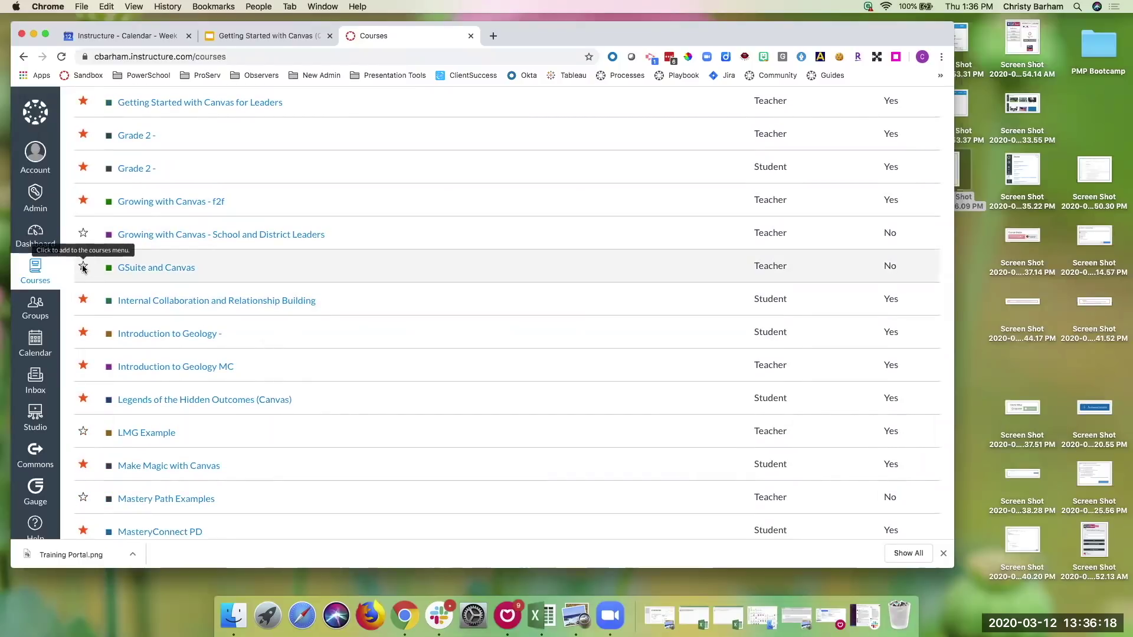
pyautogui.click(84, 269)
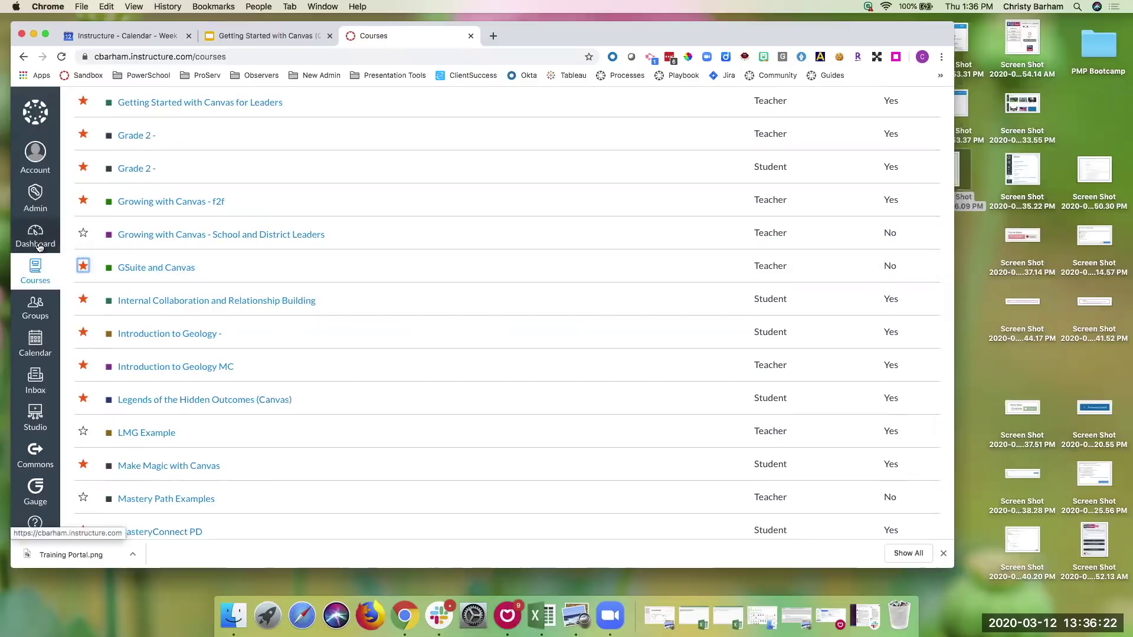
pyautogui.click(83, 266)
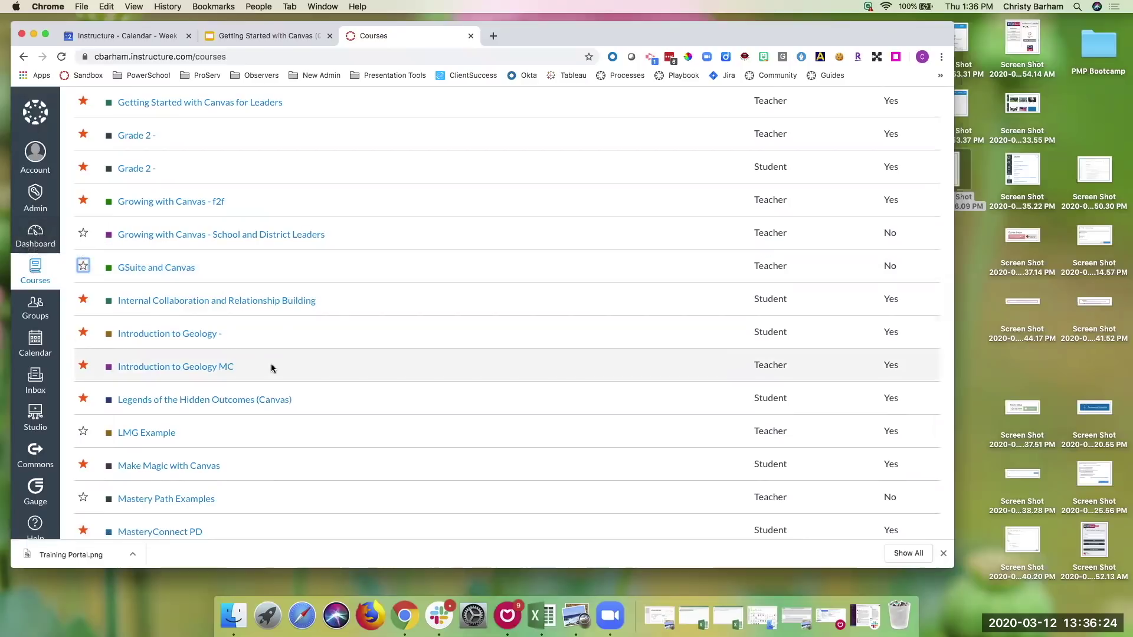
# - Look through the full course list and open the 1st Period course from it
pyautogui.scroll(-10, 271, 367)
pyautogui.scroll(-12, 271, 368)
pyautogui.scroll(-6, 271, 368)
pyautogui.scroll(5, 271, 368)
pyautogui.scroll(20, 271, 367)
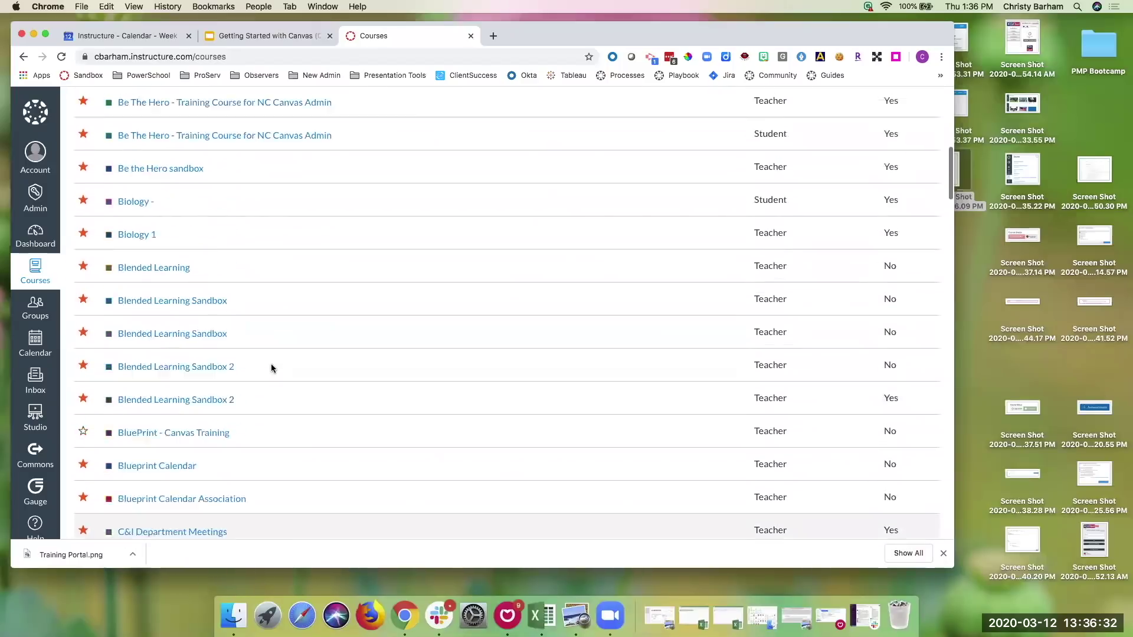
pyautogui.scroll(8, 271, 366)
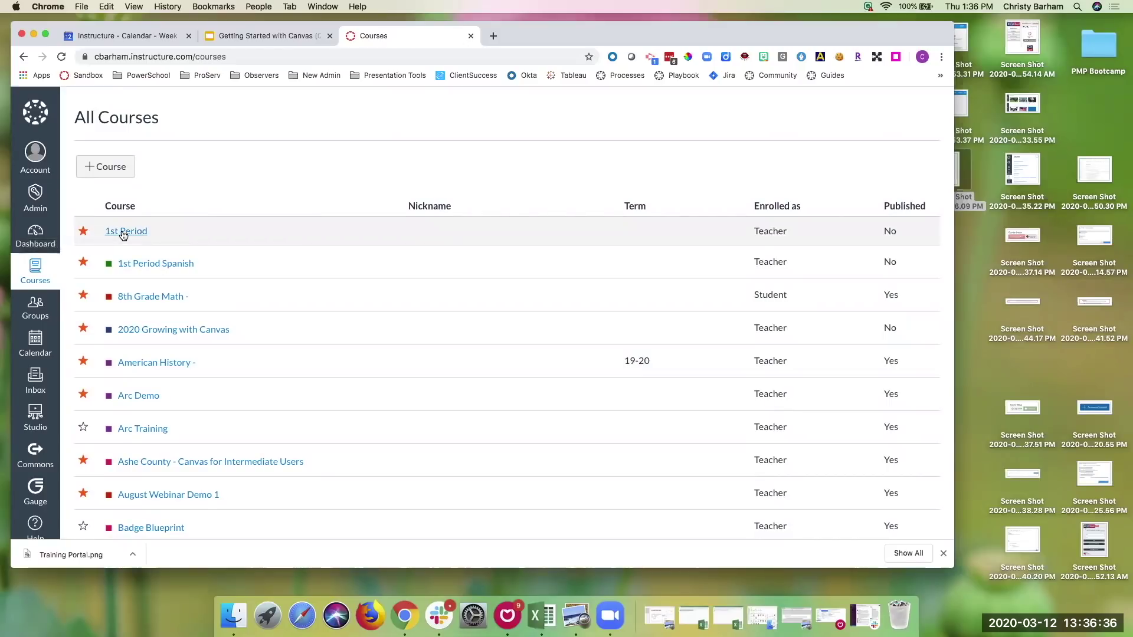
pyautogui.click(124, 233)
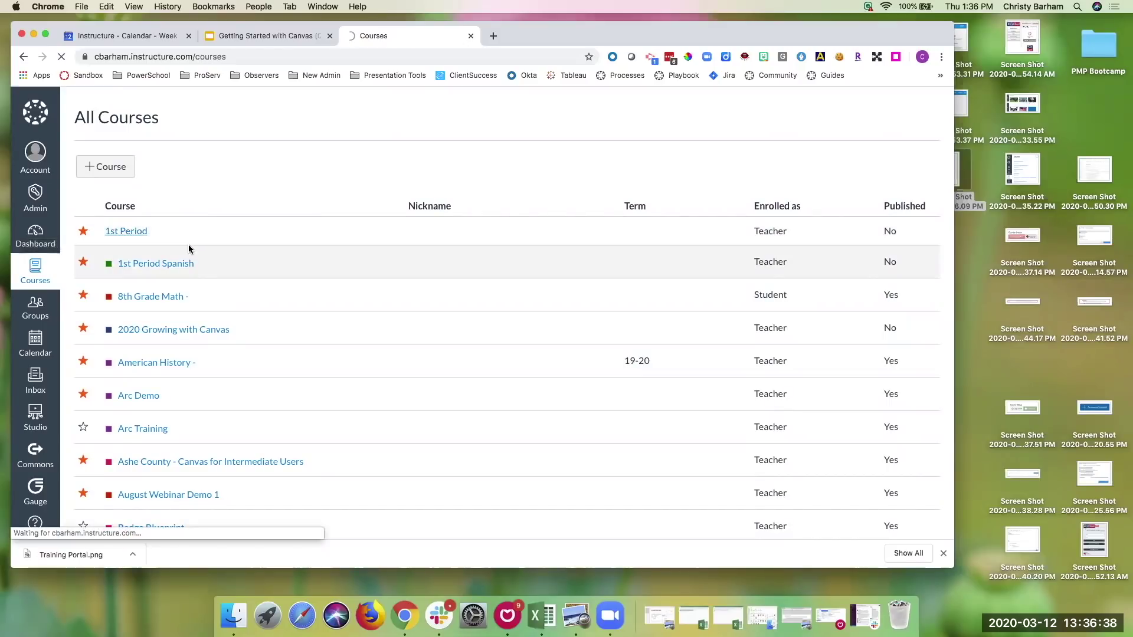
# - Go to the Dashboard and open the 1st Period course from its course card
pyautogui.click(32, 238)
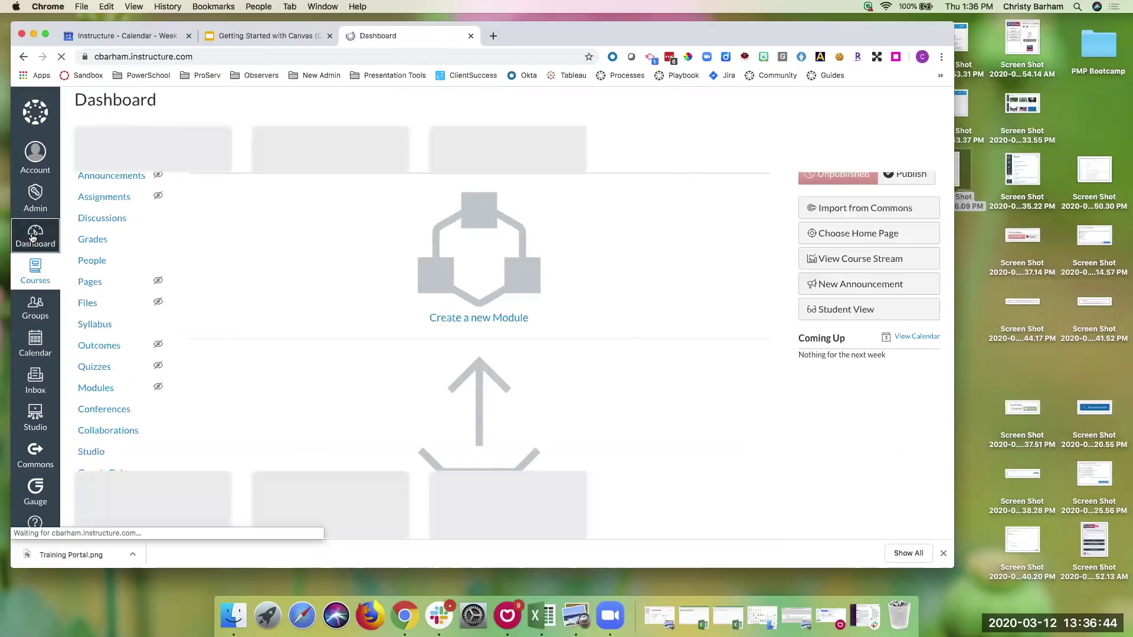
pyautogui.scroll(-2, 332, 400)
pyautogui.scroll(-20, 332, 400)
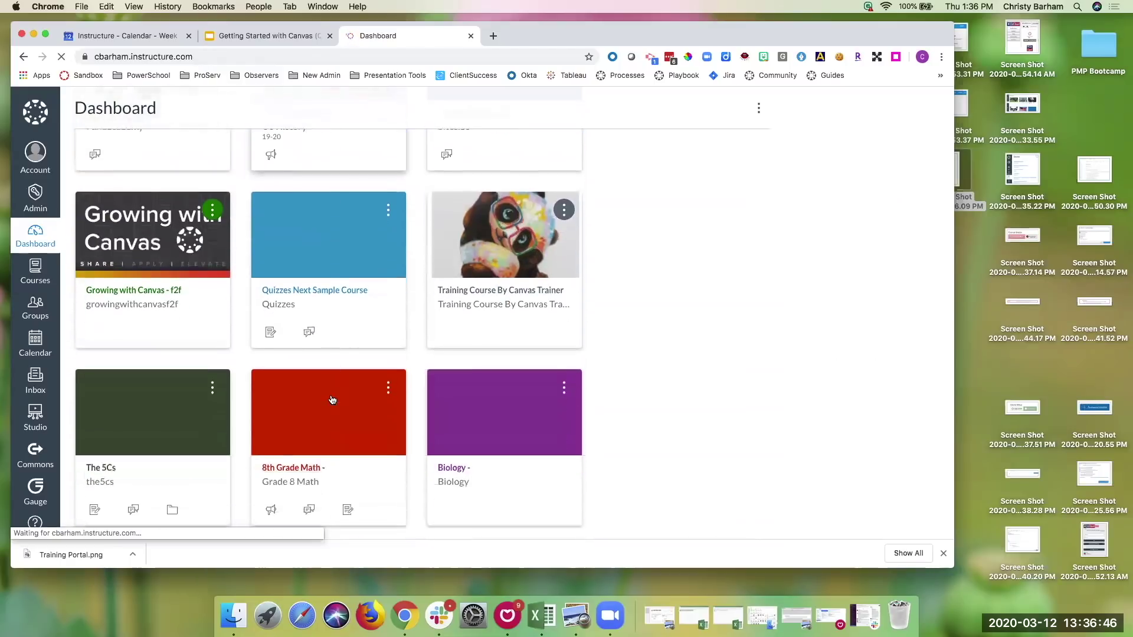
pyautogui.scroll(-10, 333, 399)
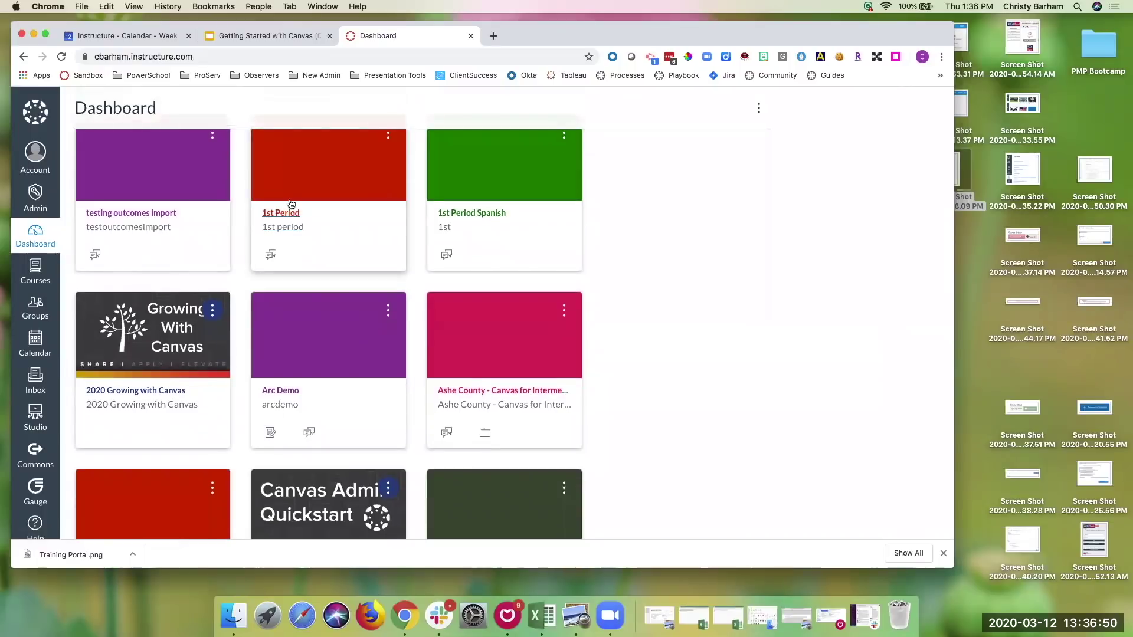
pyautogui.click(286, 213)
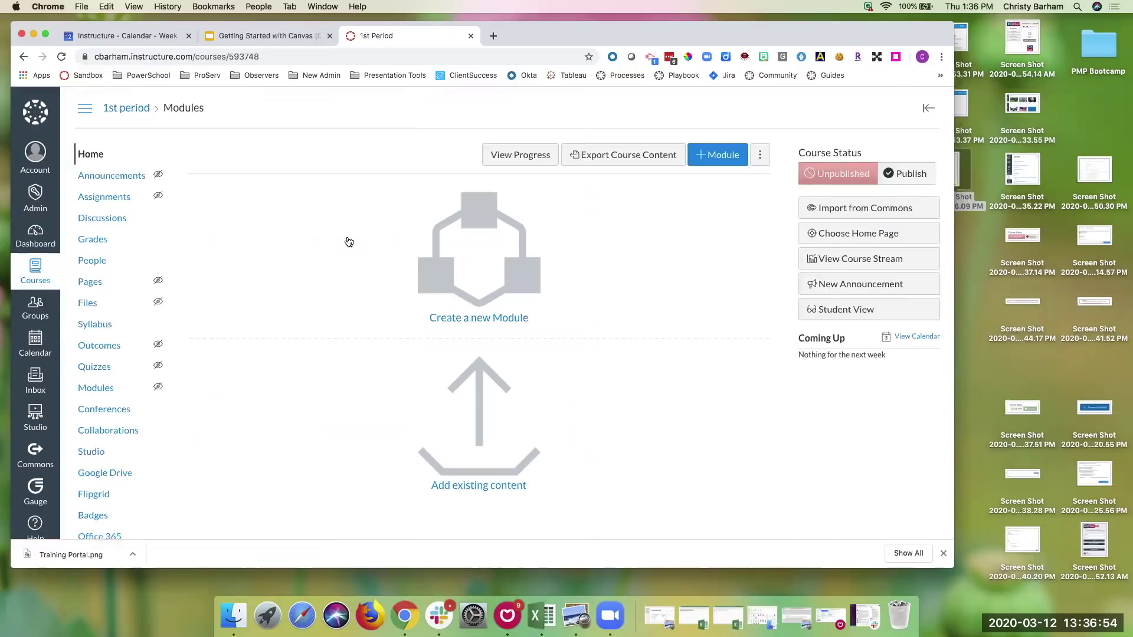
# - Switch to the Getting Started with Canvas slides in Google Slides, present through to the Modules slide, and exit the presentation
pyautogui.click(278, 36)
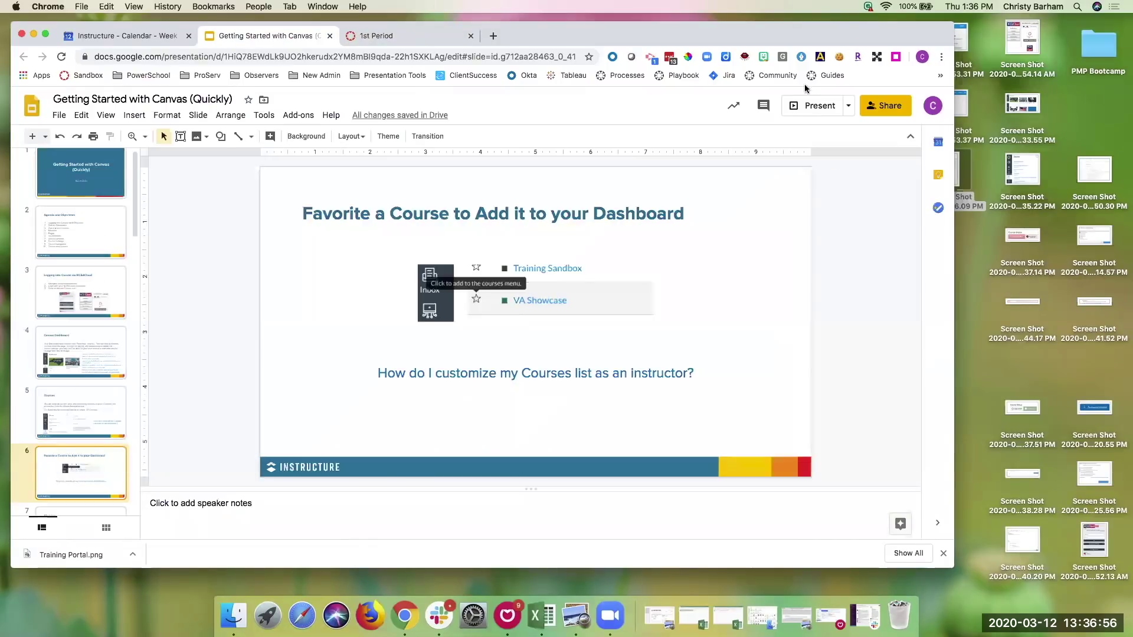
pyautogui.click(813, 106)
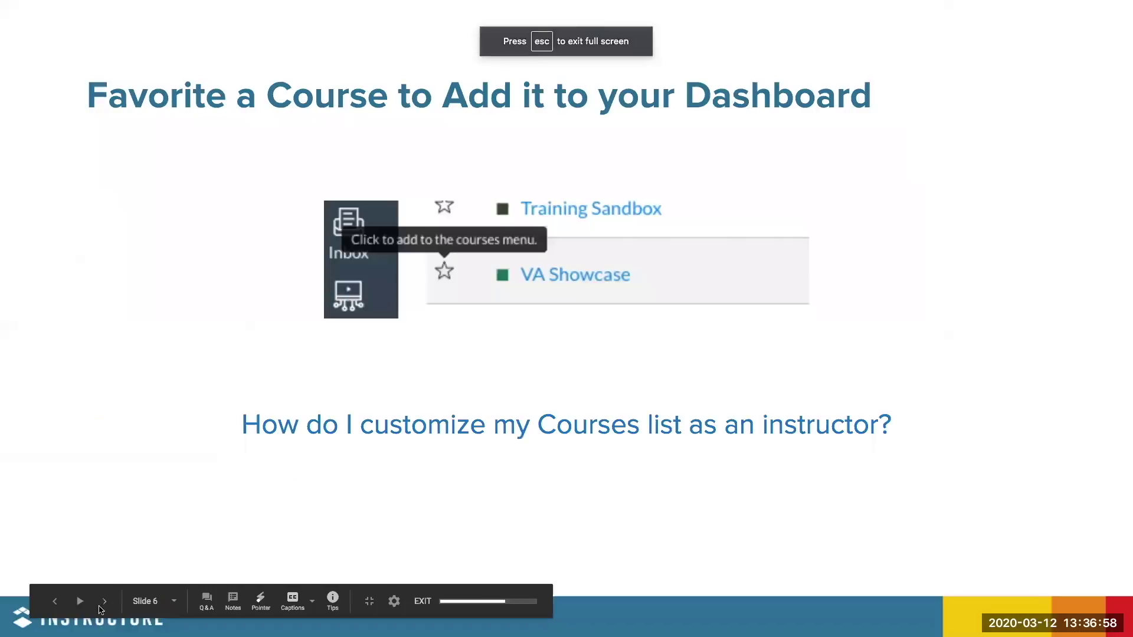
pyautogui.click(103, 602)
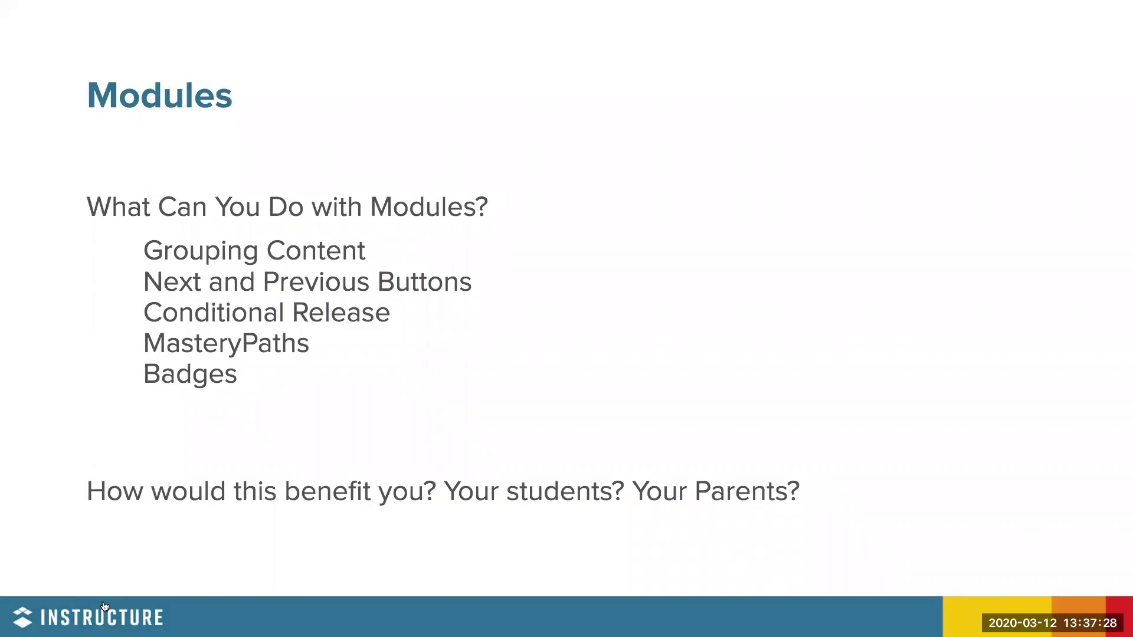
pyautogui.press('Escape')
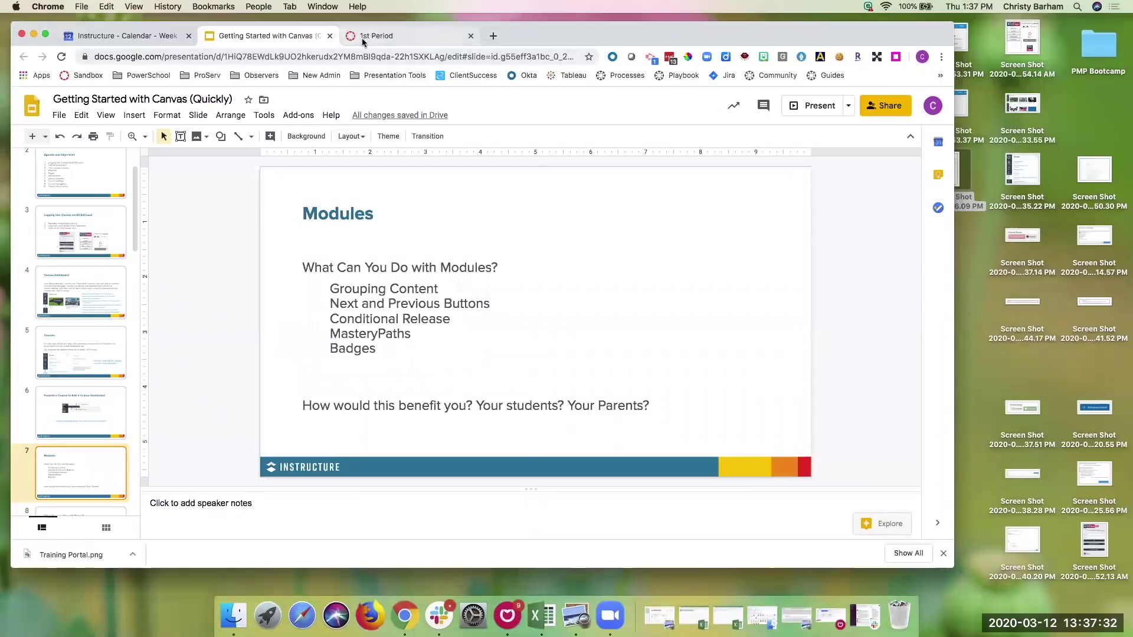
# - Back in Canvas, add a module named "March 16-20" to the 1st Period course, checking the week's dates in Google Calendar
pyautogui.click(364, 38)
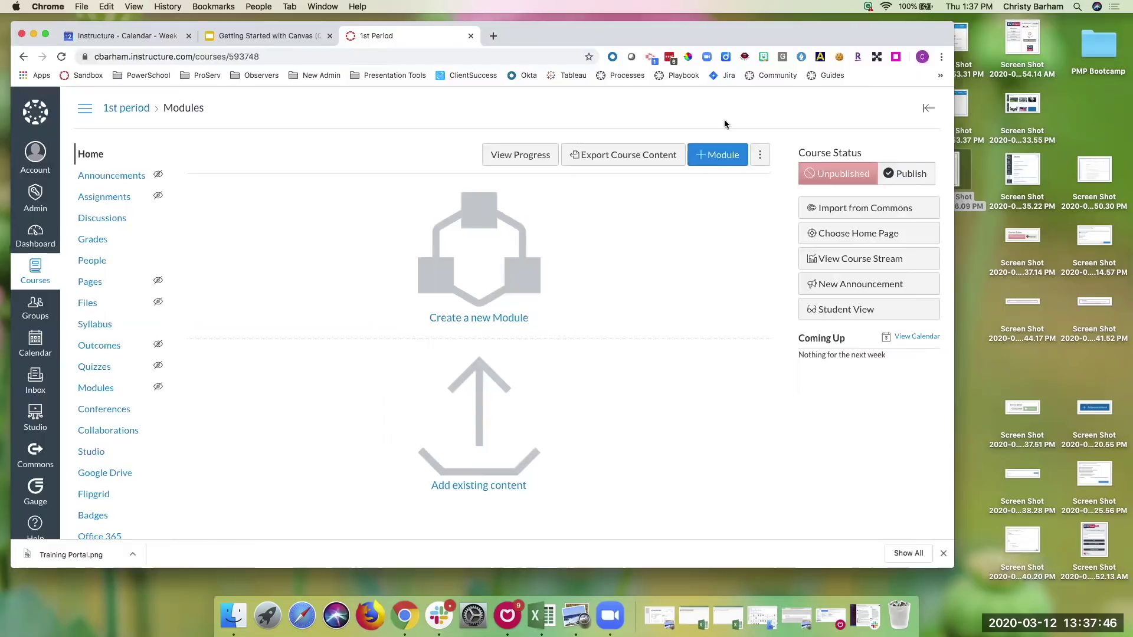
pyautogui.click(718, 159)
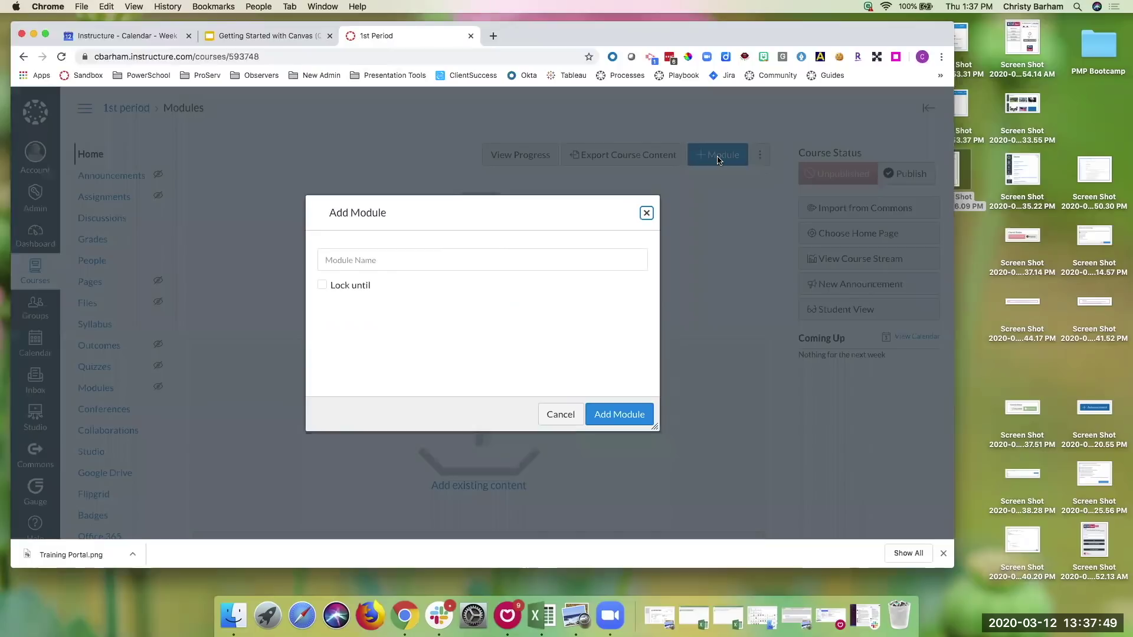
pyautogui.click(536, 255)
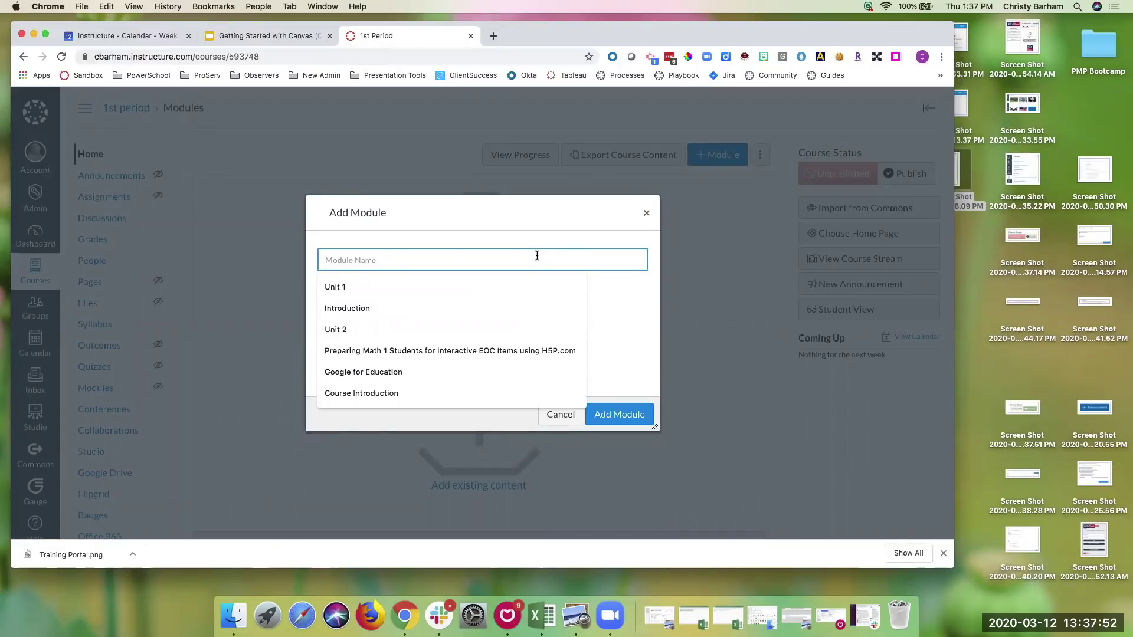
pyautogui.write('March')
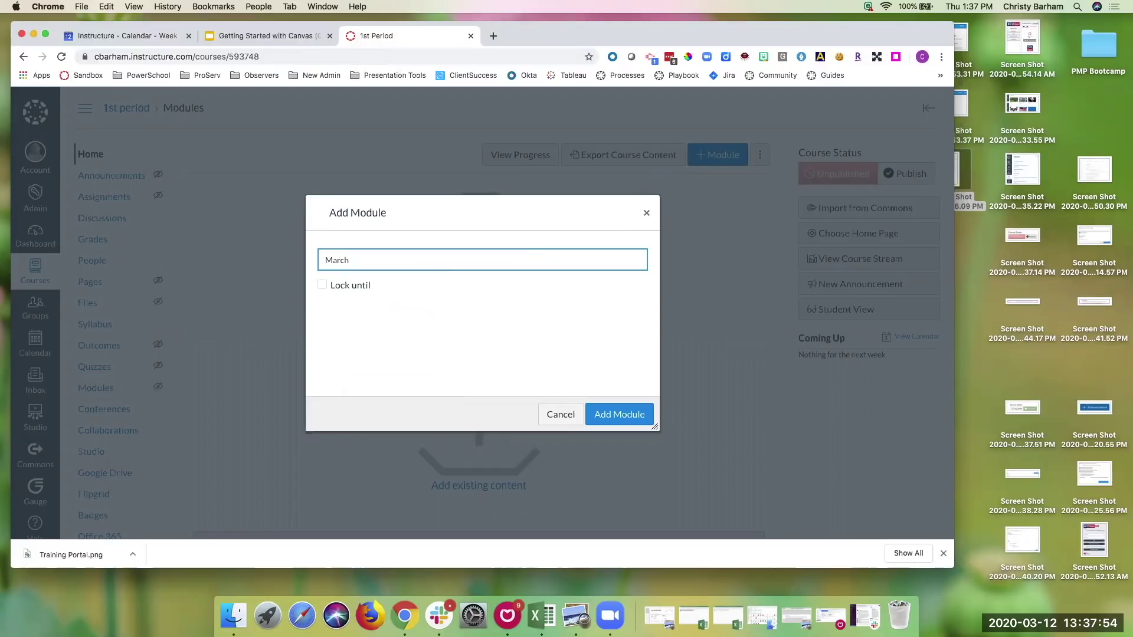
pyautogui.click(157, 38)
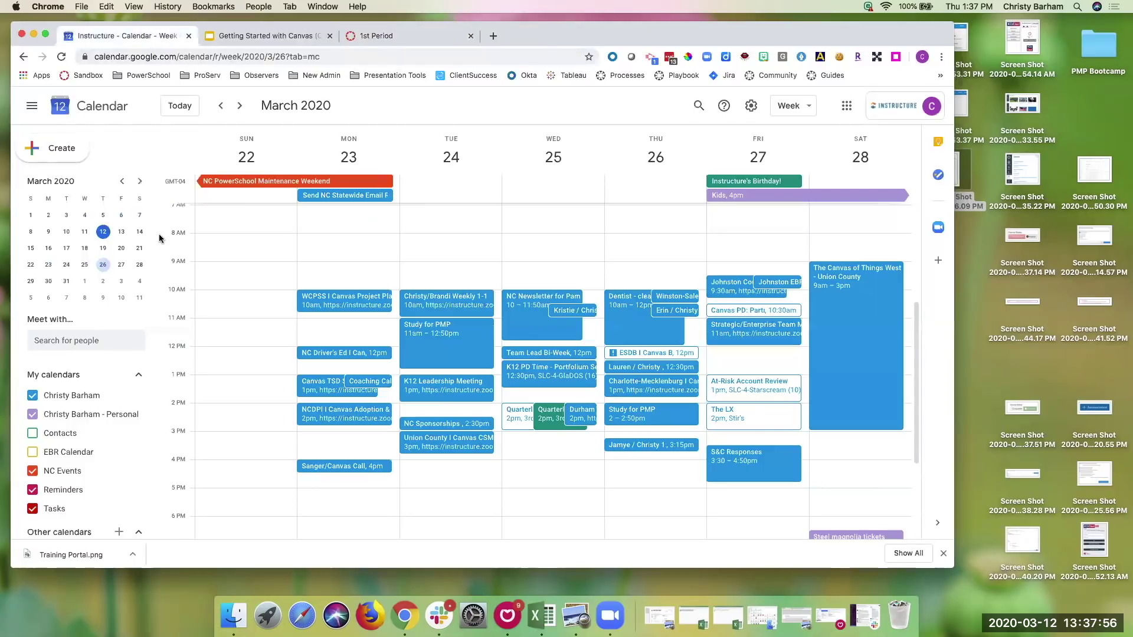
pyautogui.click(51, 248)
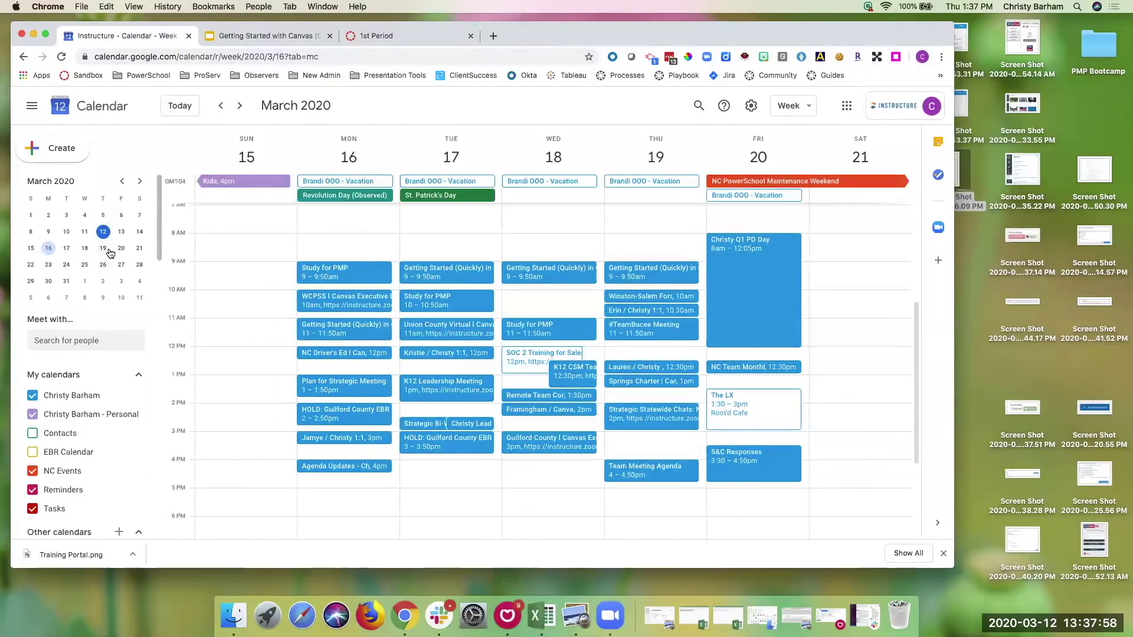
pyautogui.click(380, 35)
pyautogui.write('16-20')
pyautogui.click(621, 413)
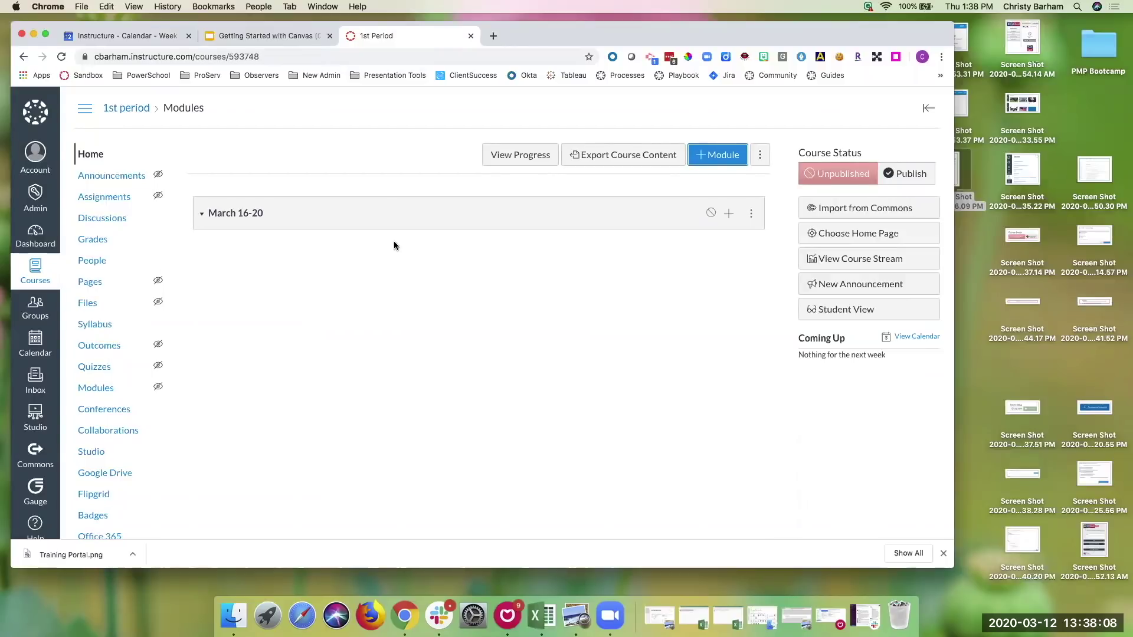
# - Add a second module named "March 23-27" to the 1st Period course, checking its dates in Google Calendar
pyautogui.click(707, 162)
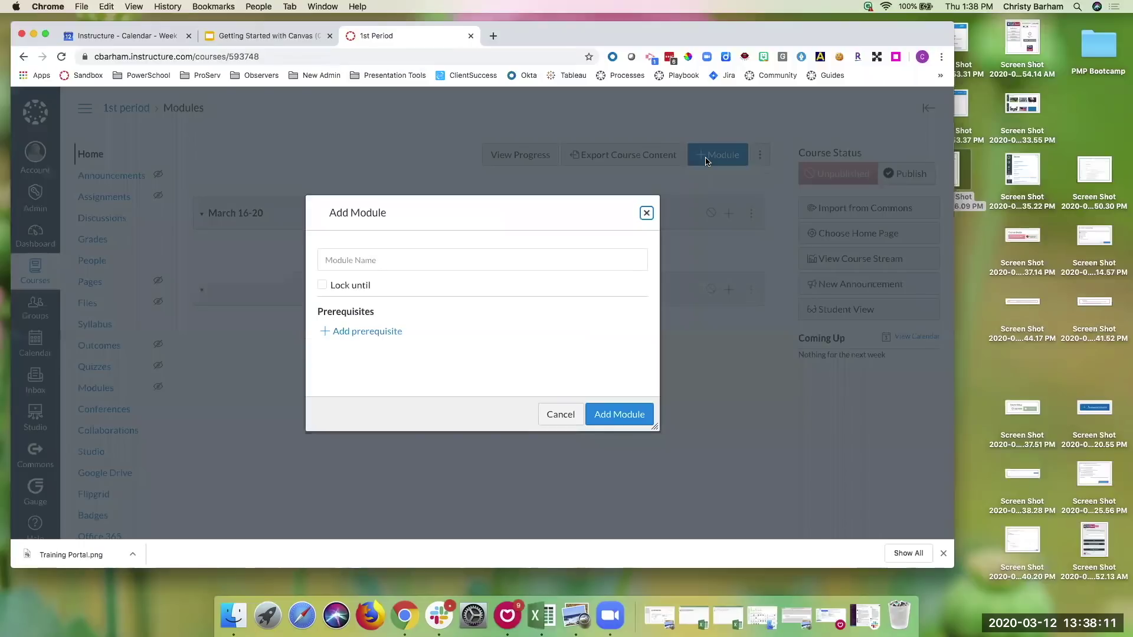
pyautogui.click(518, 261)
pyautogui.click(120, 37)
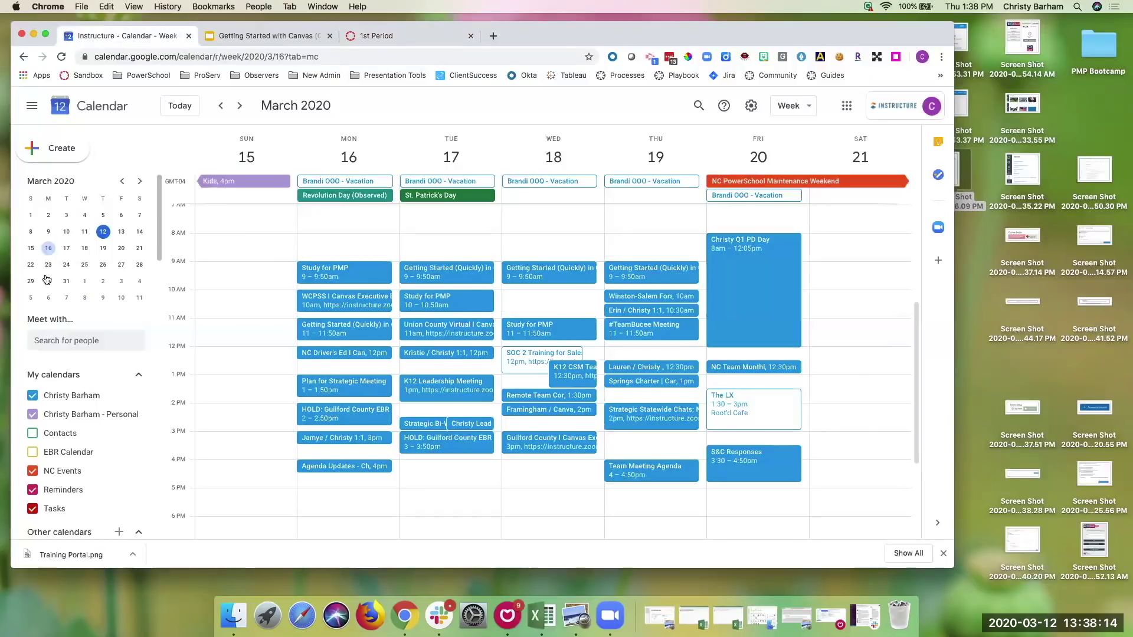
pyautogui.click(277, 40)
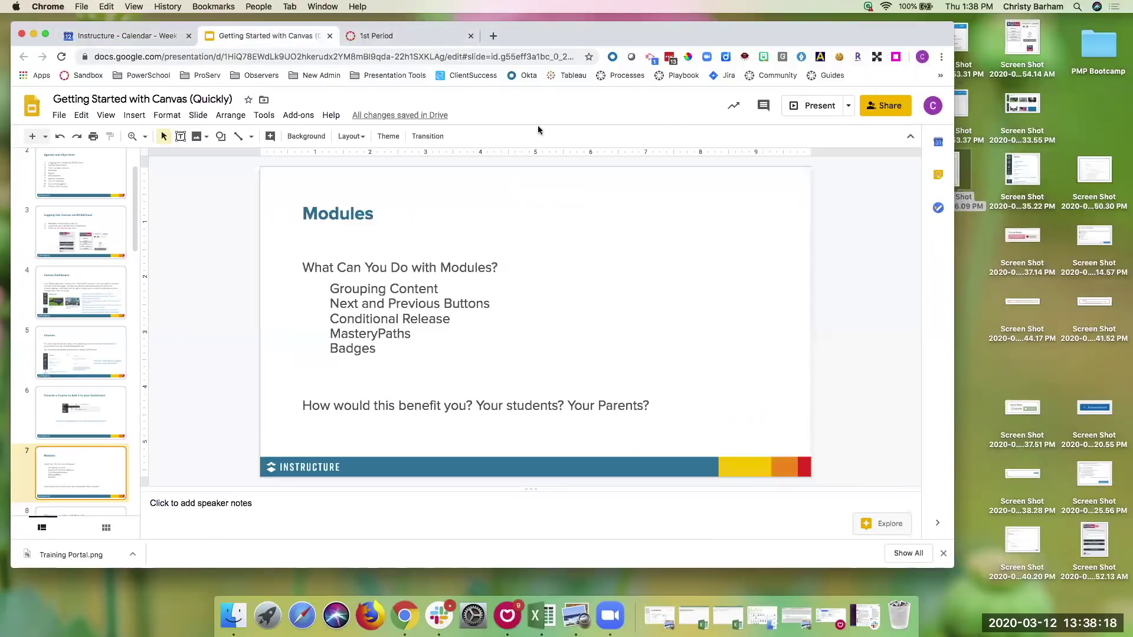
pyautogui.click(430, 37)
pyautogui.write('Ma')
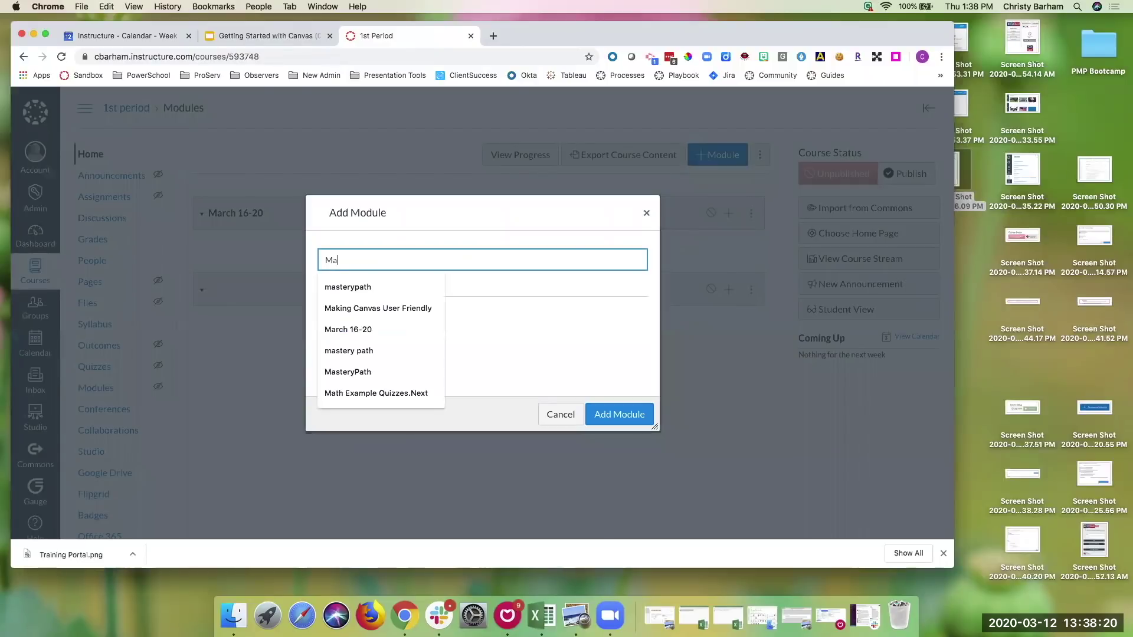
pyautogui.write('rch 23-27')
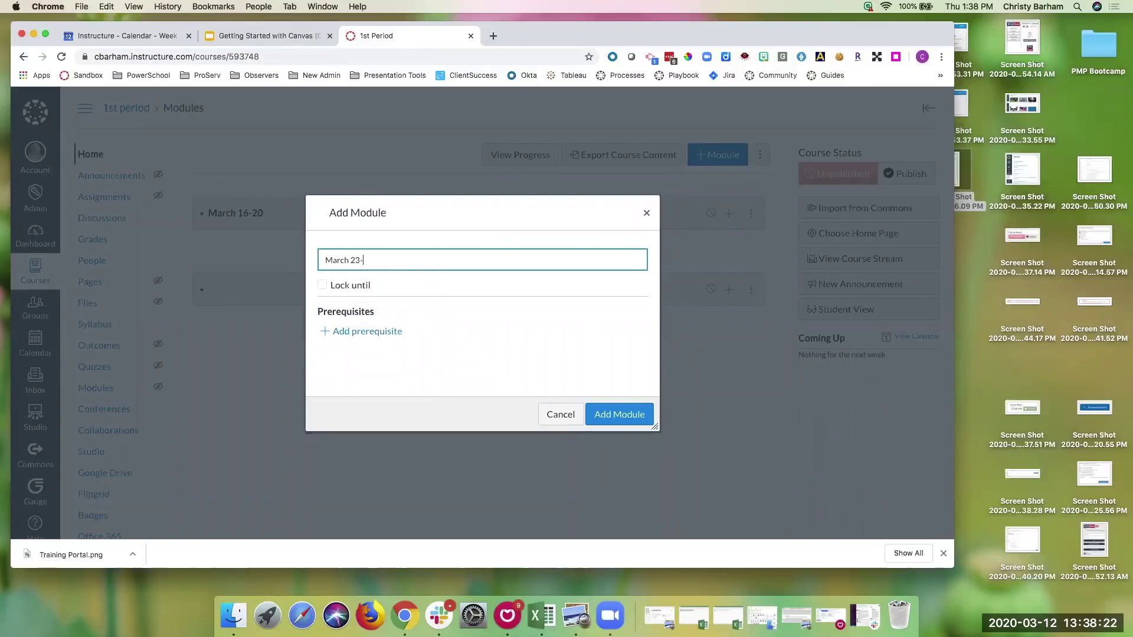
pyautogui.click(604, 410)
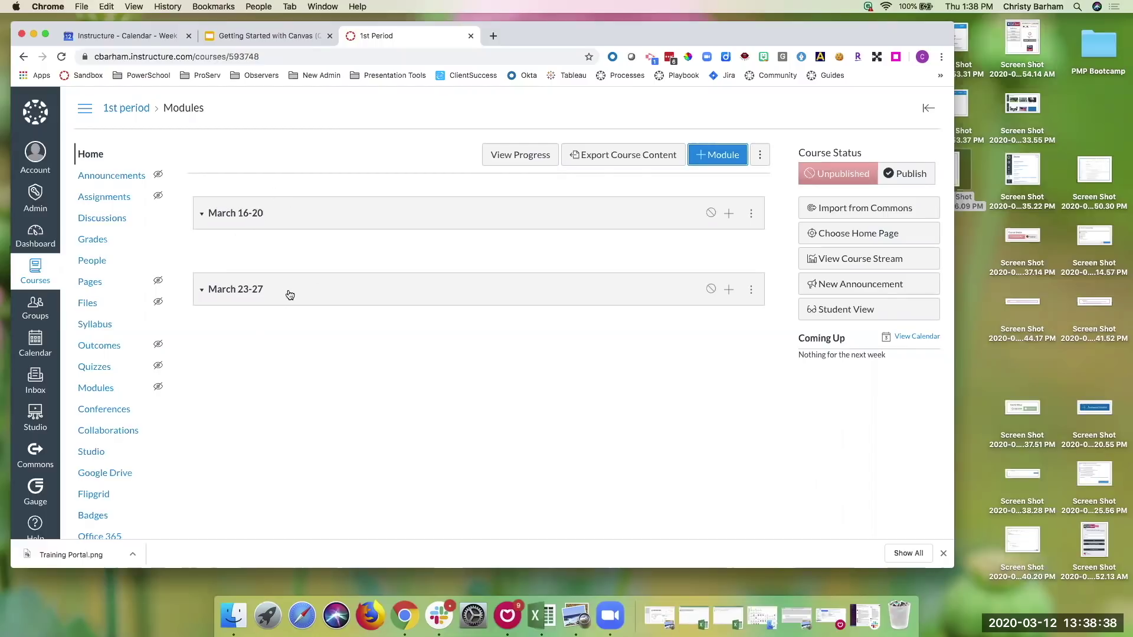
# - Switch to the Google Slides deck, present it from the Modules slide, and advance to "What Can you Do with Pages?"
pyautogui.click(268, 36)
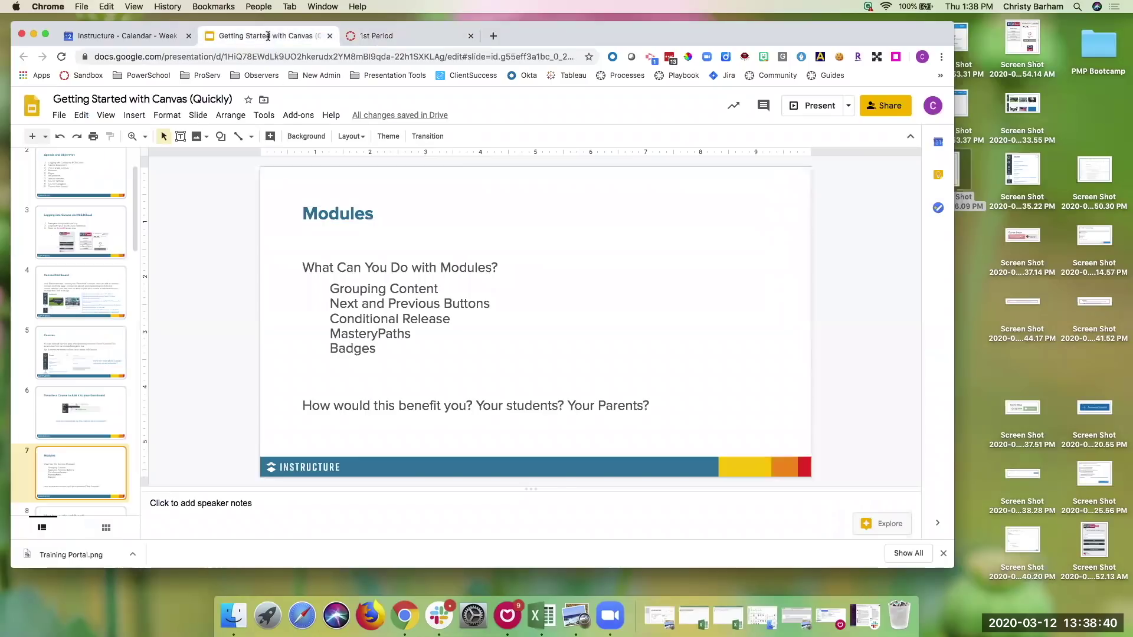
pyautogui.scroll(-3, 95, 358)
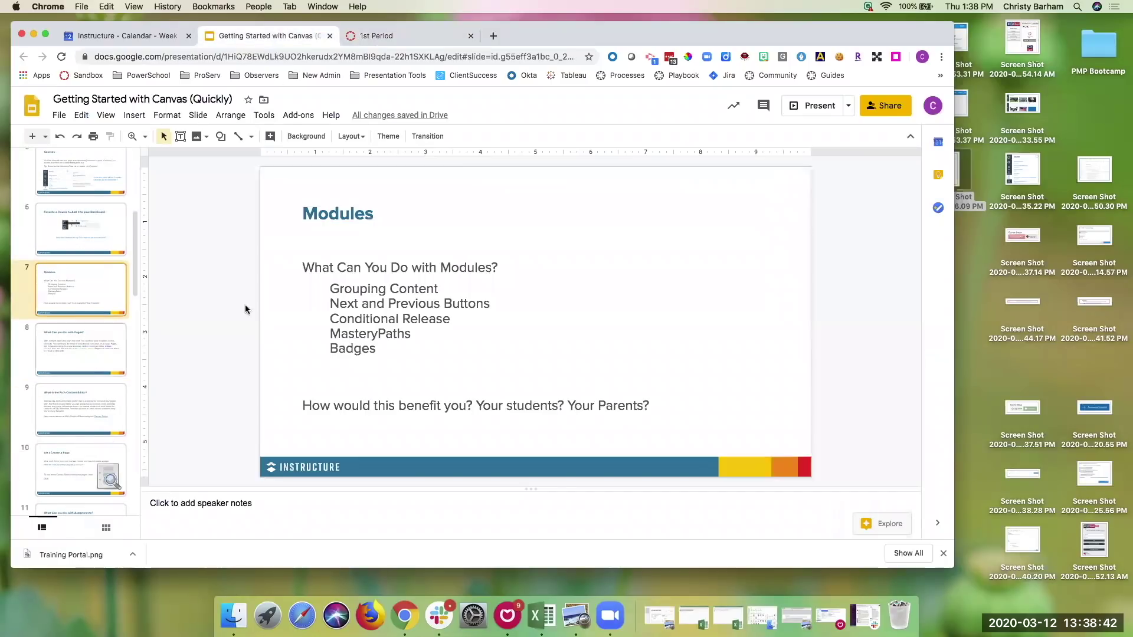
pyautogui.click(802, 108)
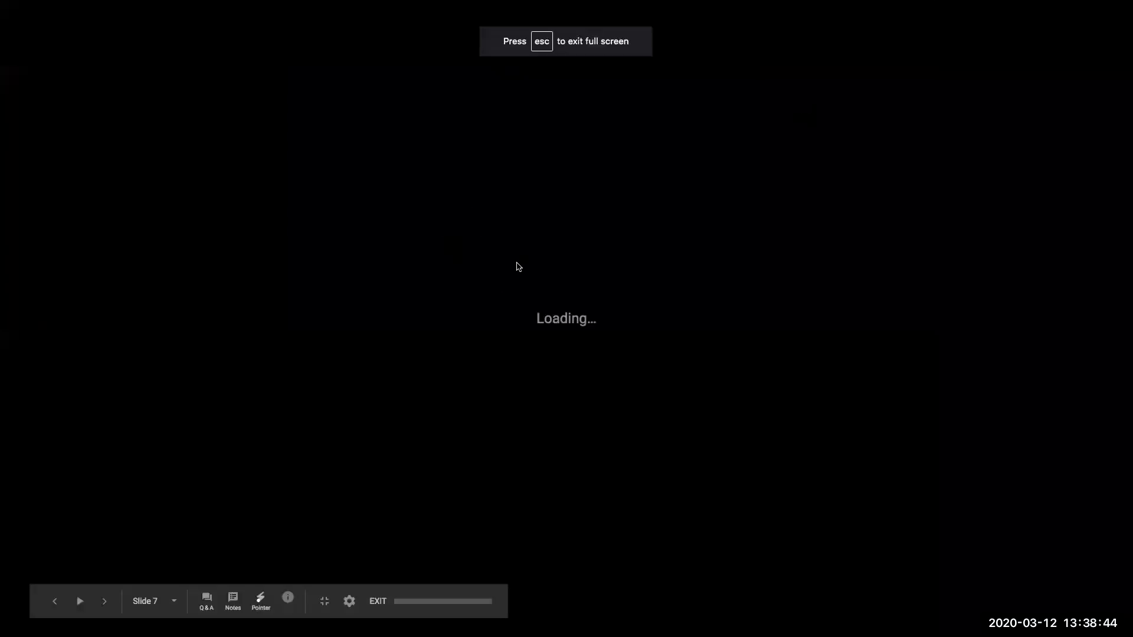
pyautogui.click(105, 601)
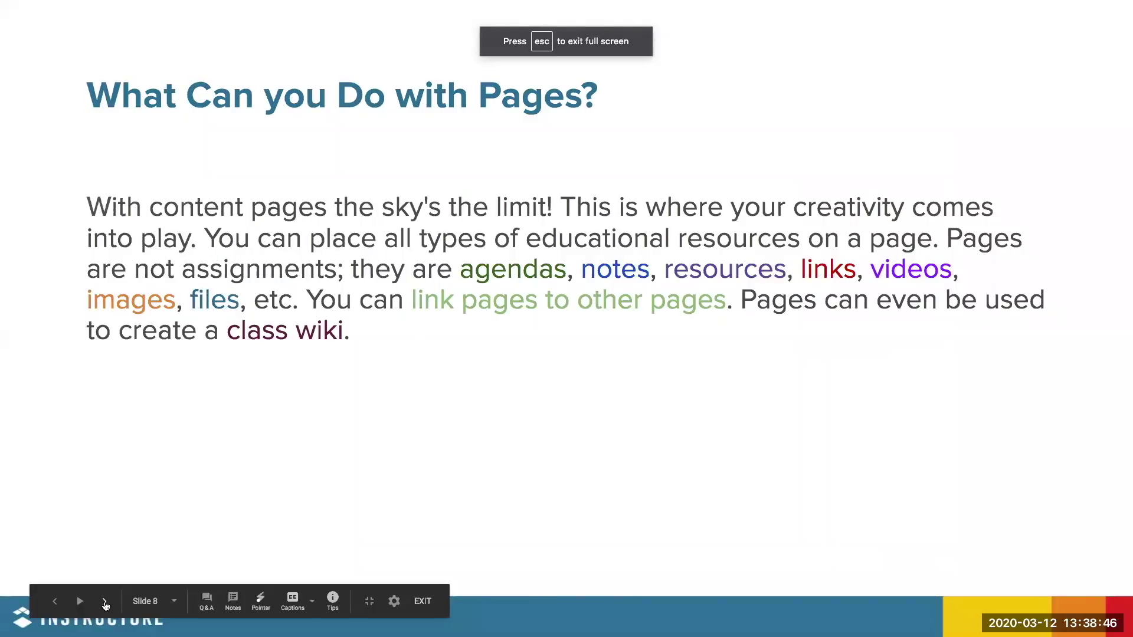
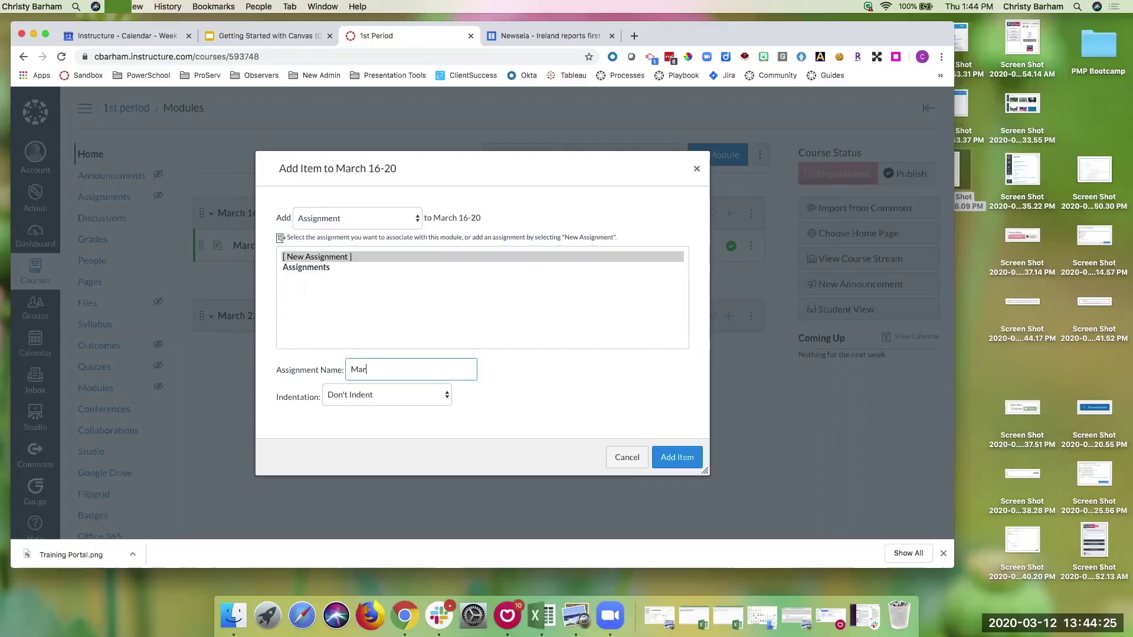
# - Add a new assignment named "March 16th Assignment" to the March 16-20 module, and publish the assignment and the module
pyautogui.write('March 16th Assignment')
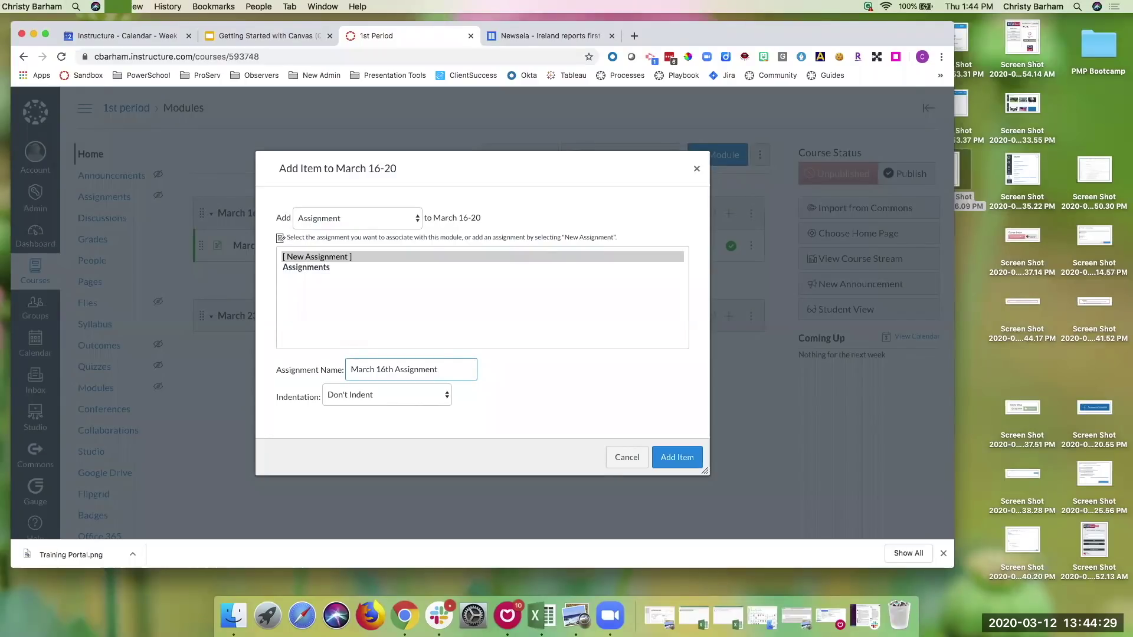
pyautogui.click(675, 455)
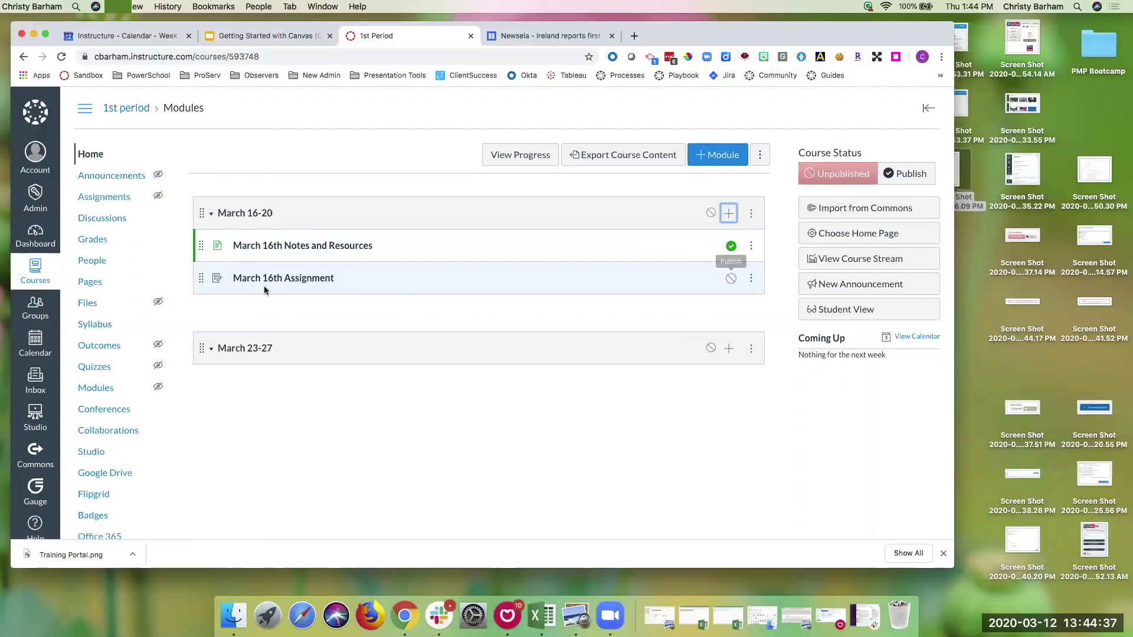
pyautogui.click(733, 277)
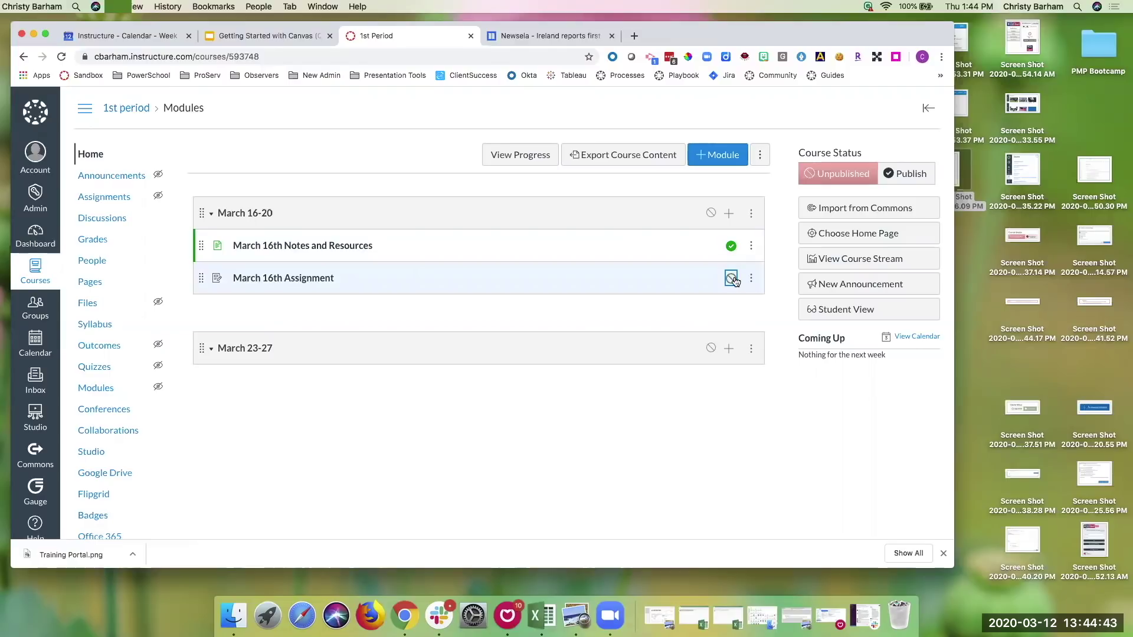
pyautogui.click(710, 213)
# - Open the March 16th Assignment for editing and enter the description "You will complete this graphic organizer."
pyautogui.click(320, 288)
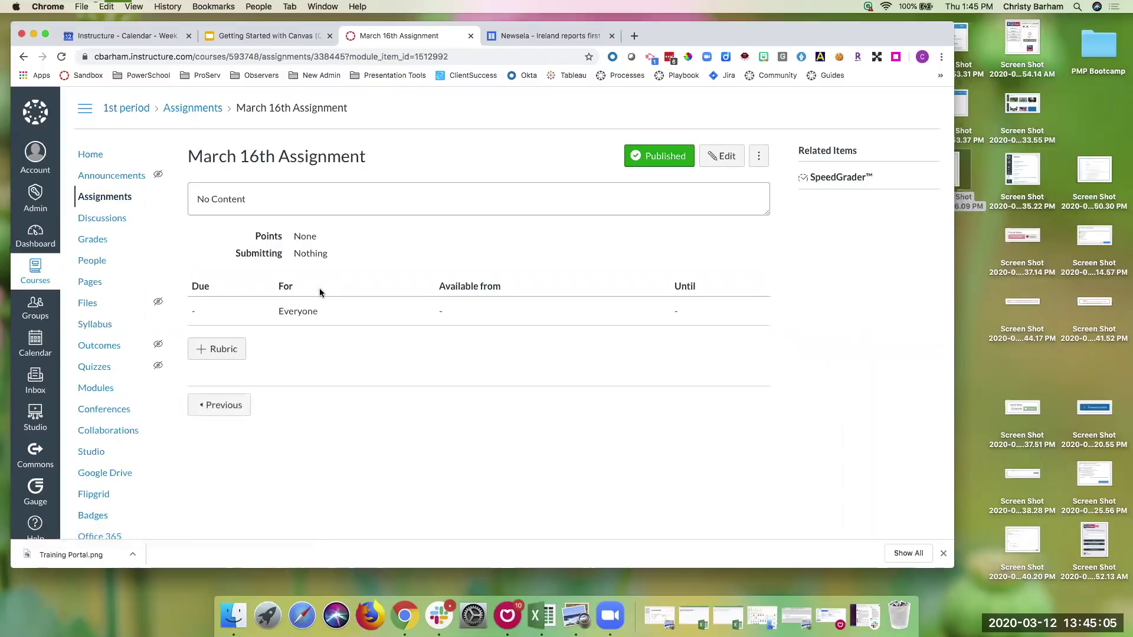
pyautogui.click(719, 158)
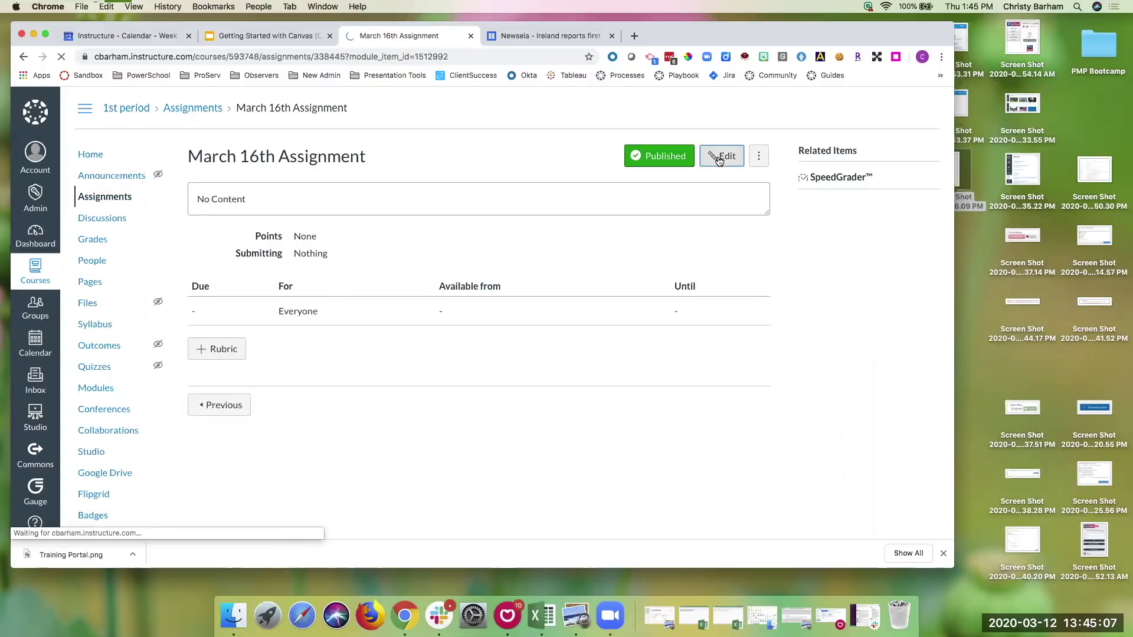
pyautogui.click(479, 336)
pyautogui.write('You will complete this graphic organizer.')
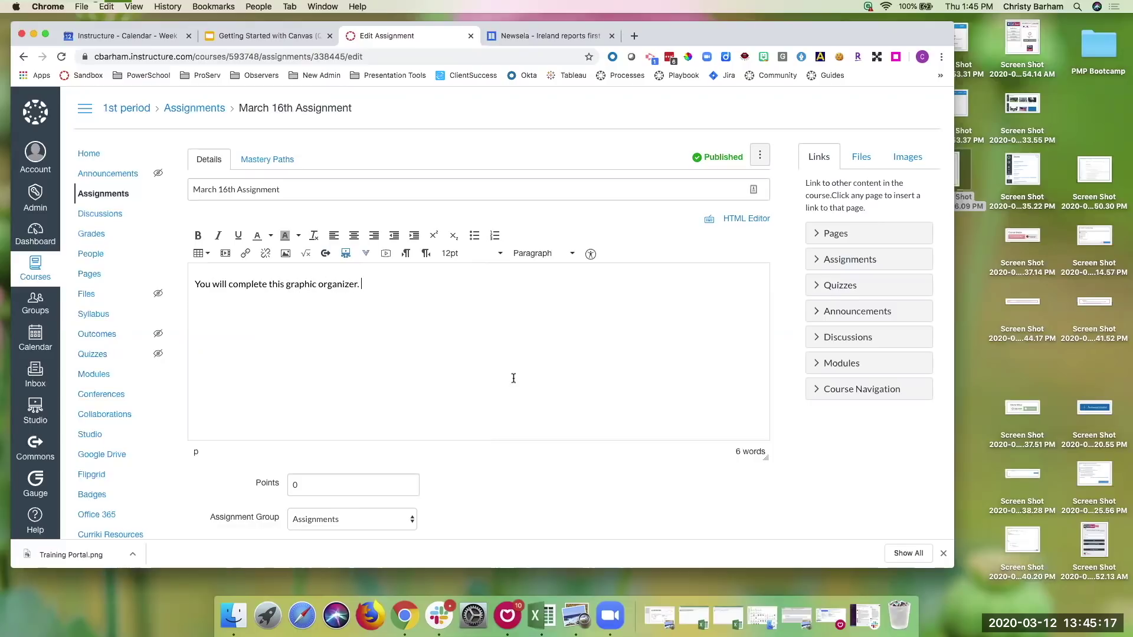
# - Set the assignment's points to 10 and display the grade as Points
pyautogui.scroll(-3, 513, 378)
pyautogui.click(294, 311)
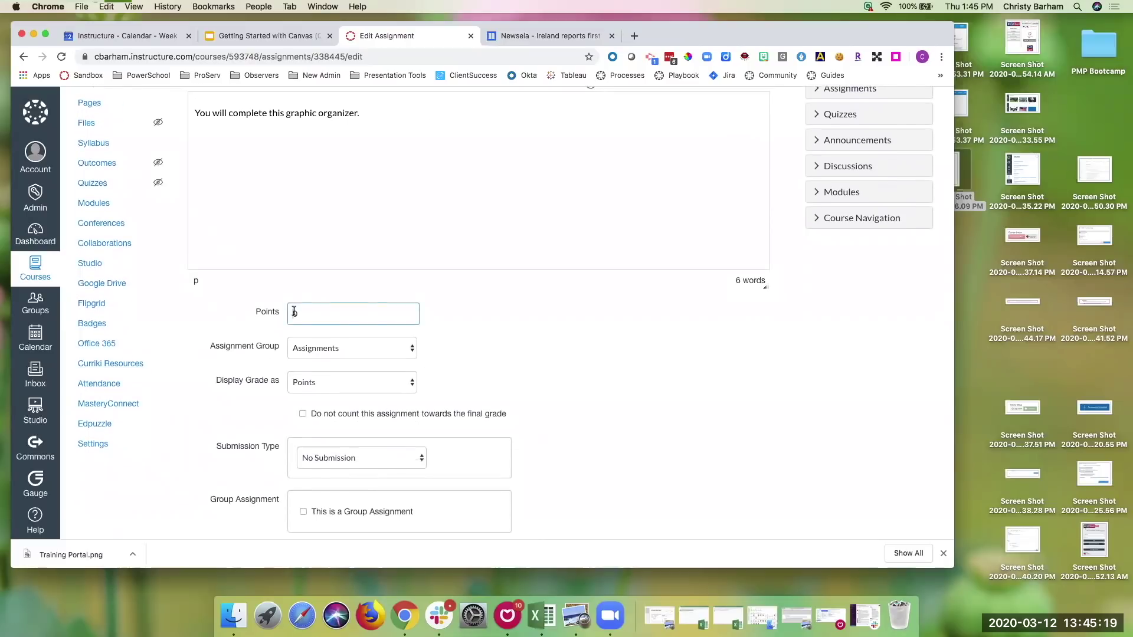
pyautogui.scroll(-3, 362, 323)
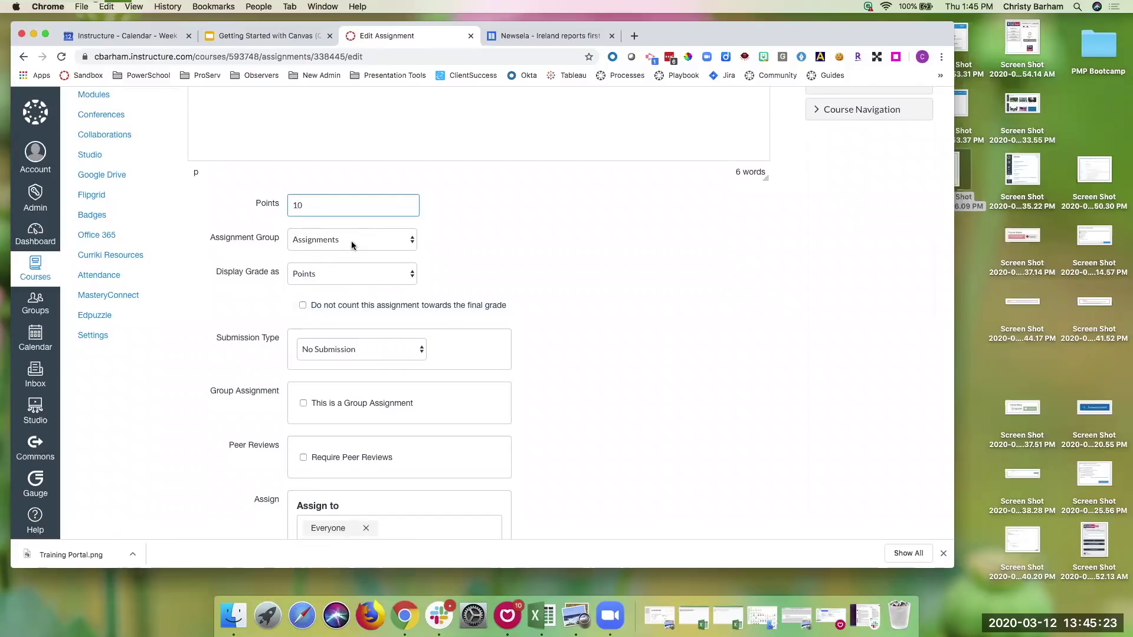
pyautogui.scroll(-1, 352, 242)
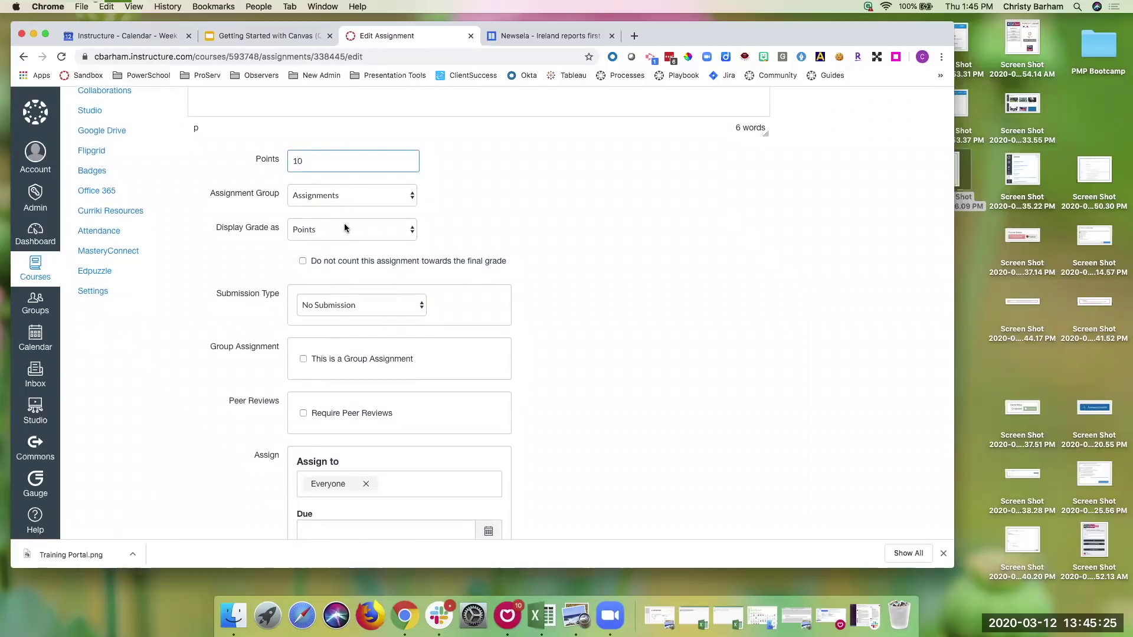
pyautogui.scroll(-2, 347, 232)
pyautogui.click(345, 160)
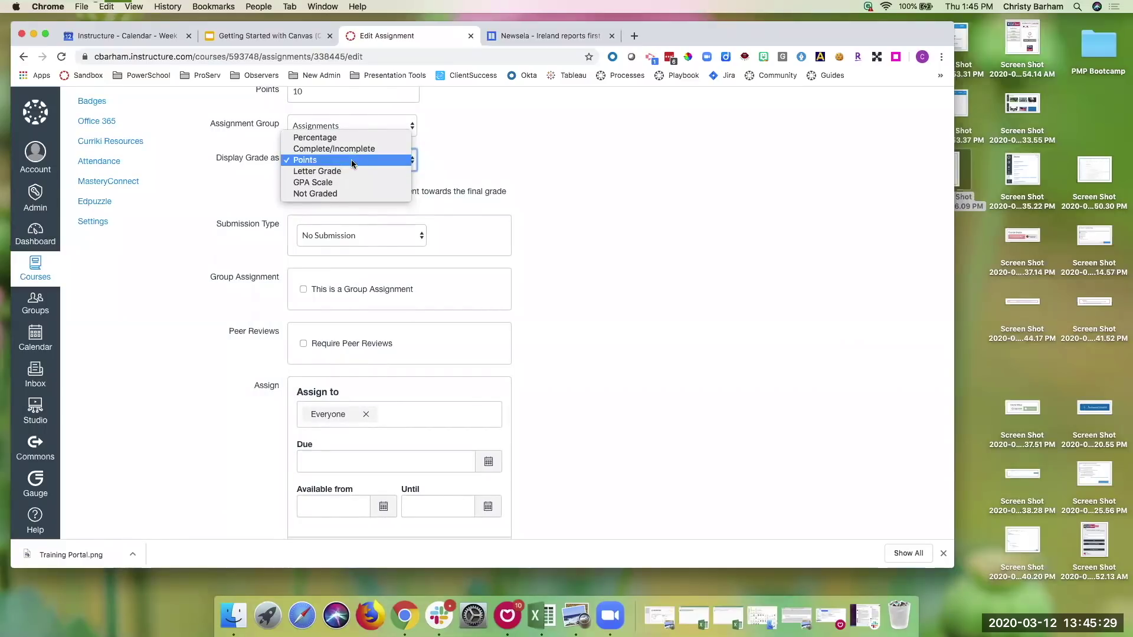
pyautogui.click(354, 160)
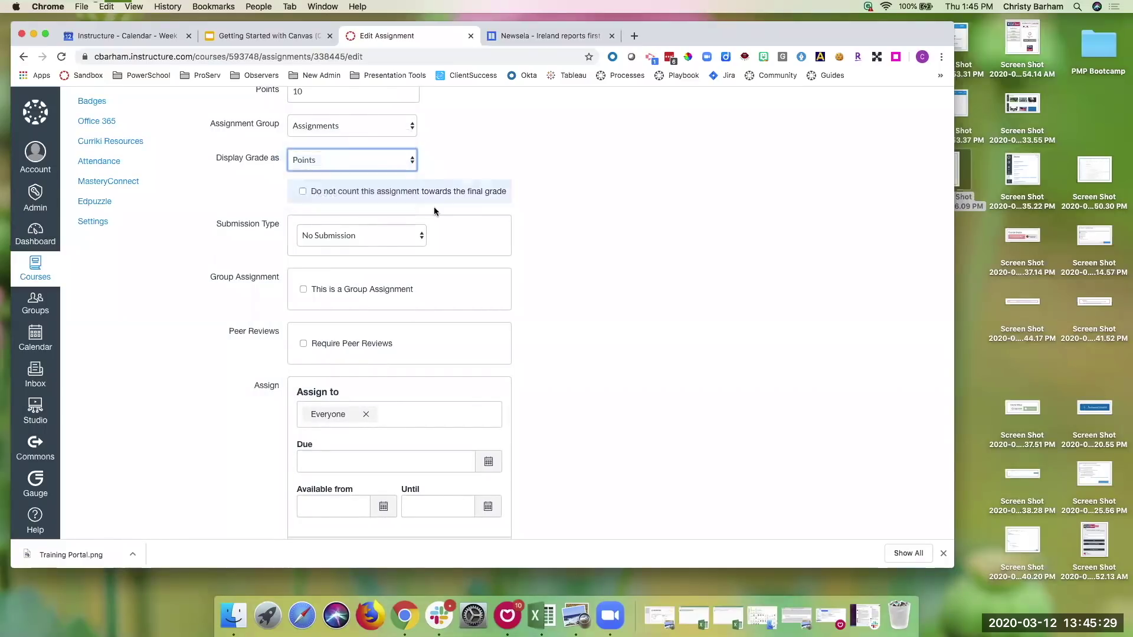
# - Set the submission type to External Tool and choose Google Docs Cloud Assignment as the tool
pyautogui.click(396, 236)
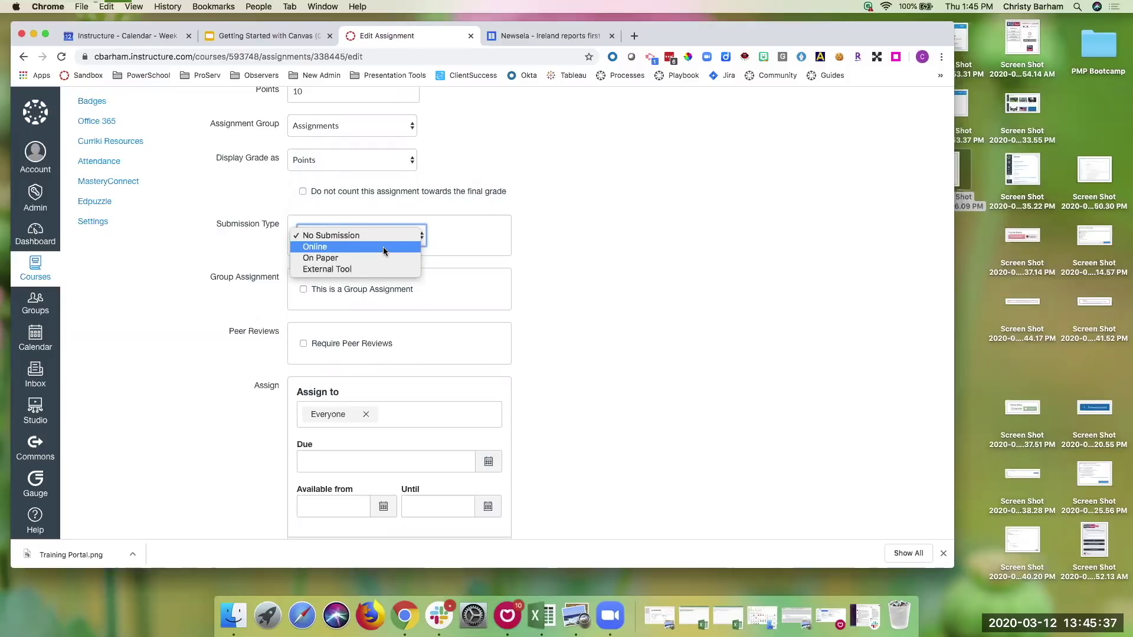
pyautogui.click(363, 270)
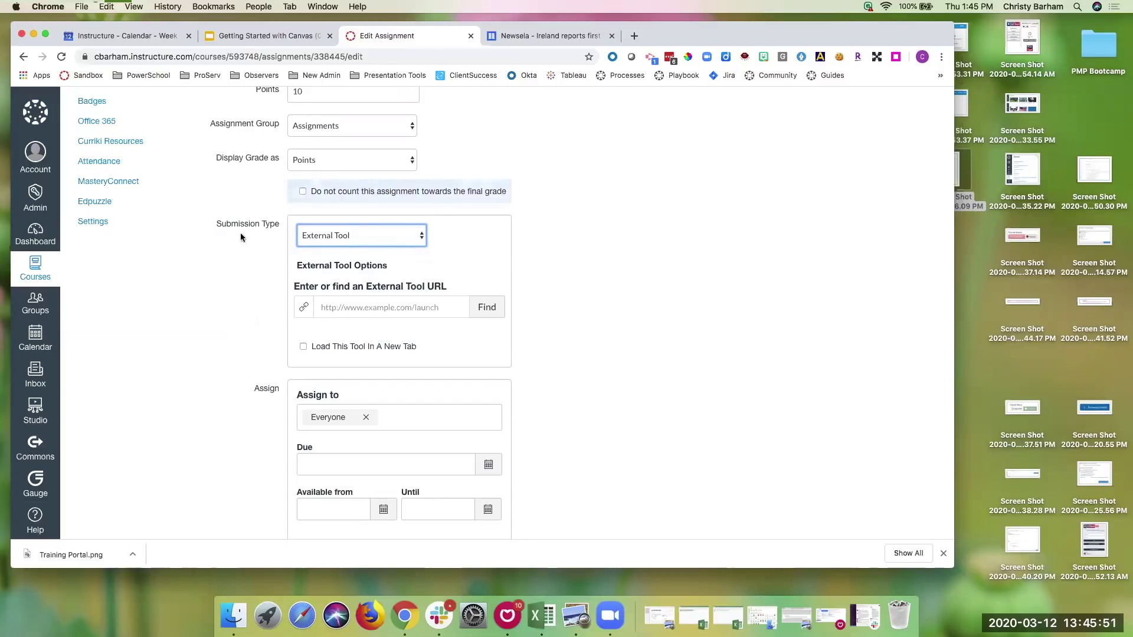
pyautogui.click(479, 308)
pyautogui.scroll(-10, 477, 322)
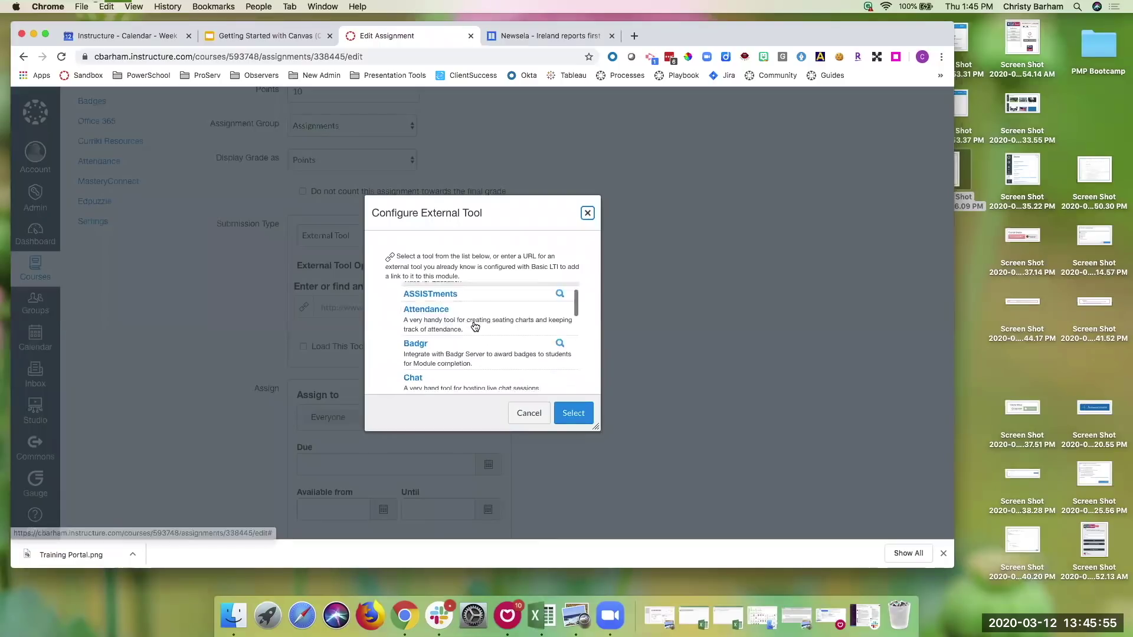
pyautogui.scroll(-5, 475, 326)
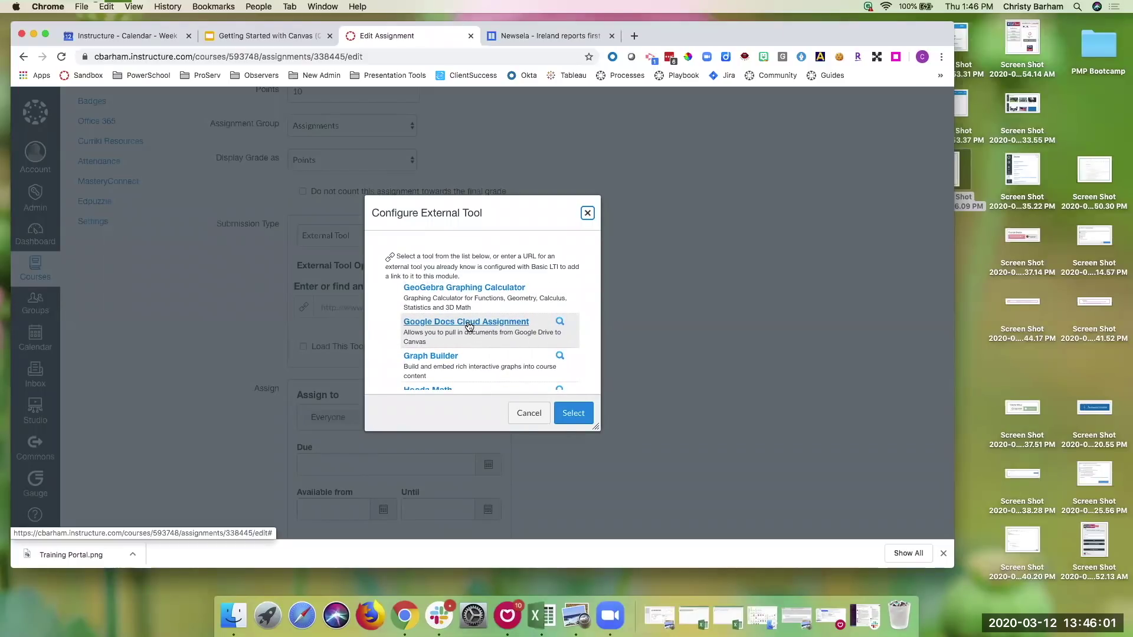
pyautogui.click(469, 323)
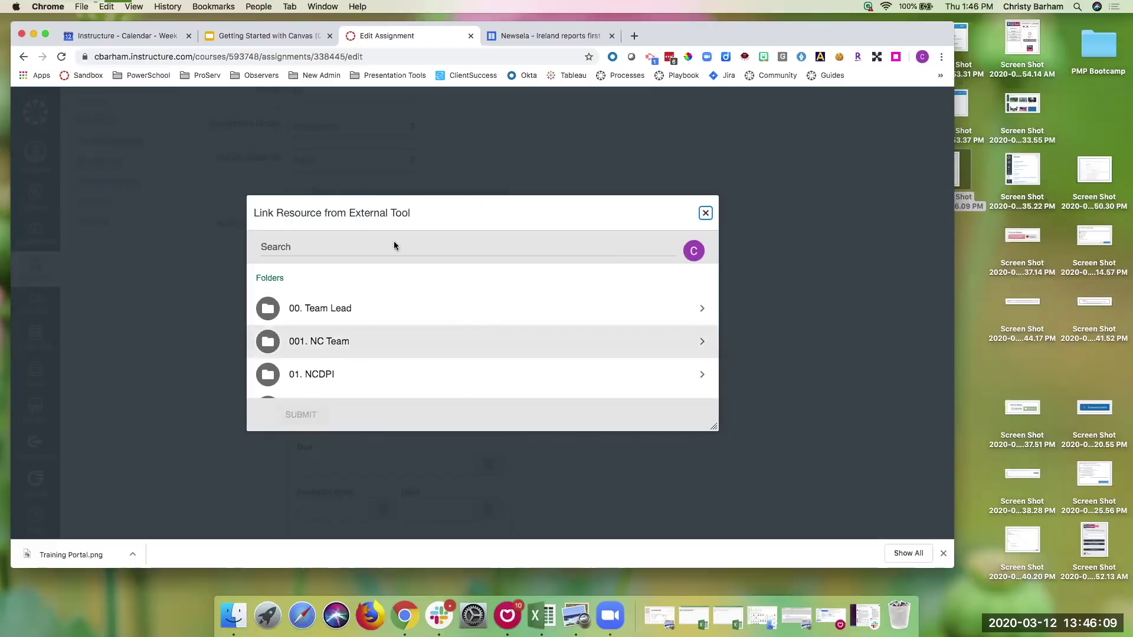
# - Search the Google Drive files for "graphic organizer" and link "Copy of Argumentative Writing Graphic Organizer" as the assignment's external tool resource
pyautogui.click(323, 245)
pyautogui.write('g')
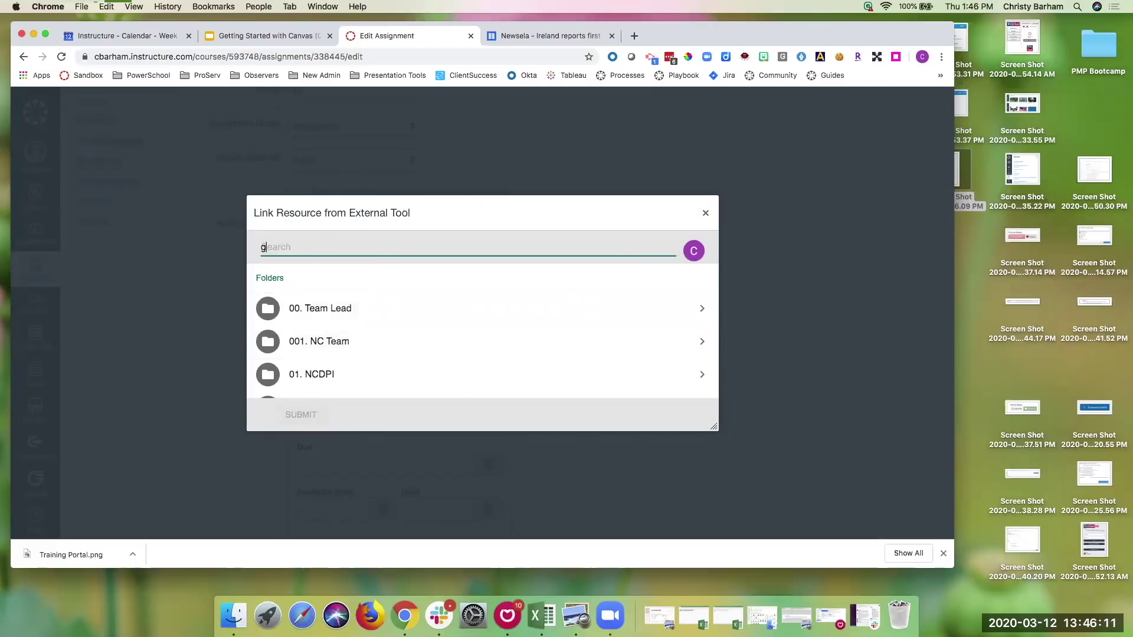
pyautogui.write('raphic ')
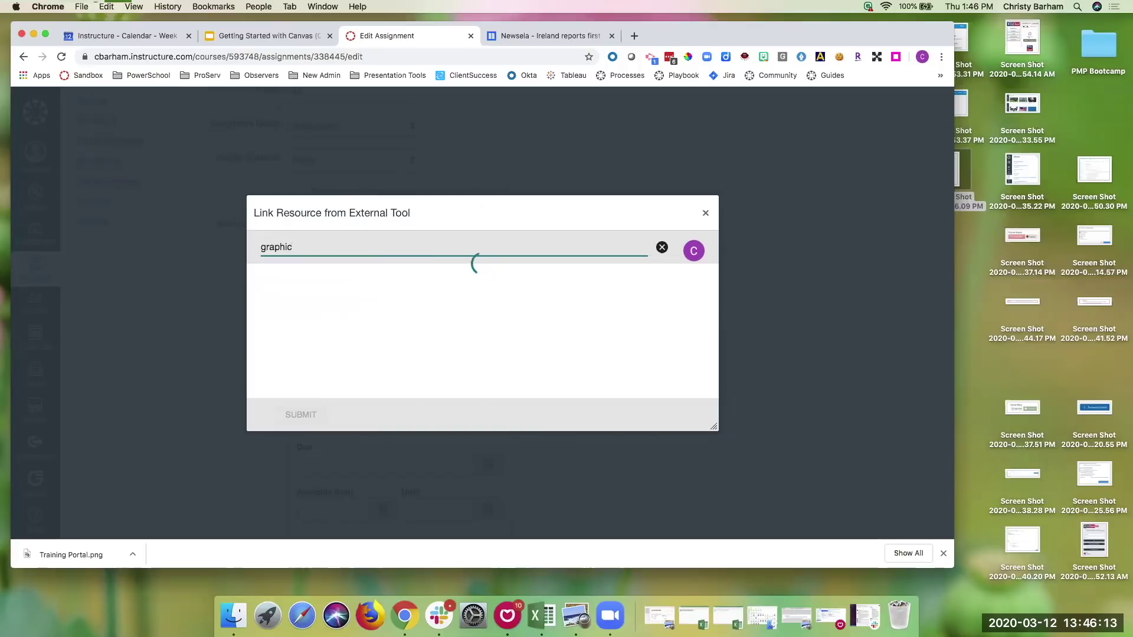
pyautogui.write('organizer')
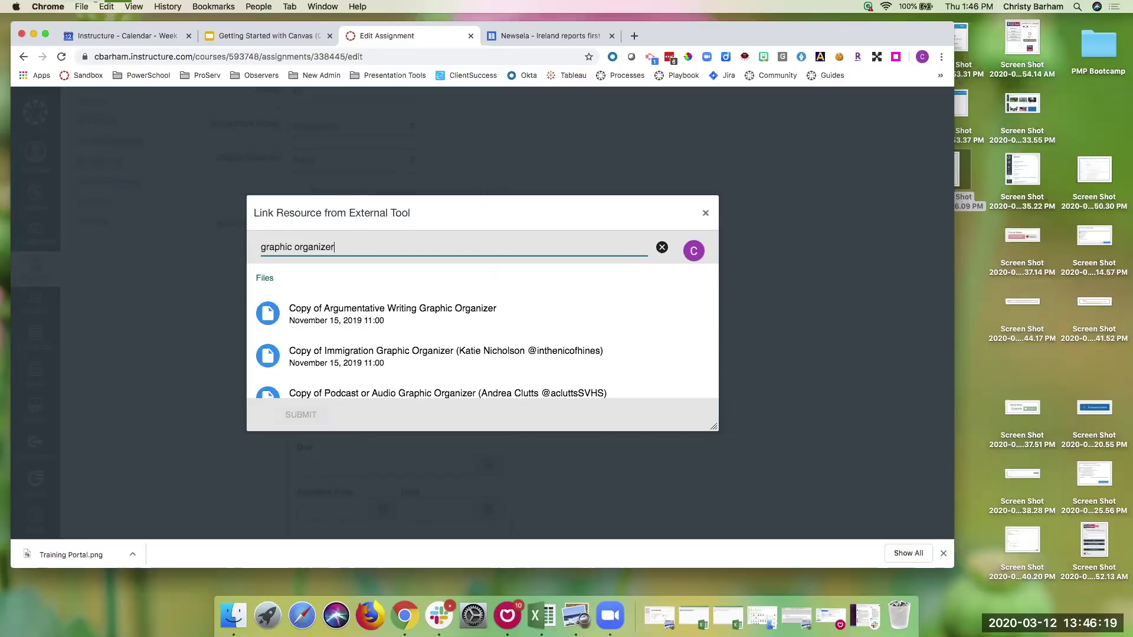
pyautogui.scroll(-1, 334, 309)
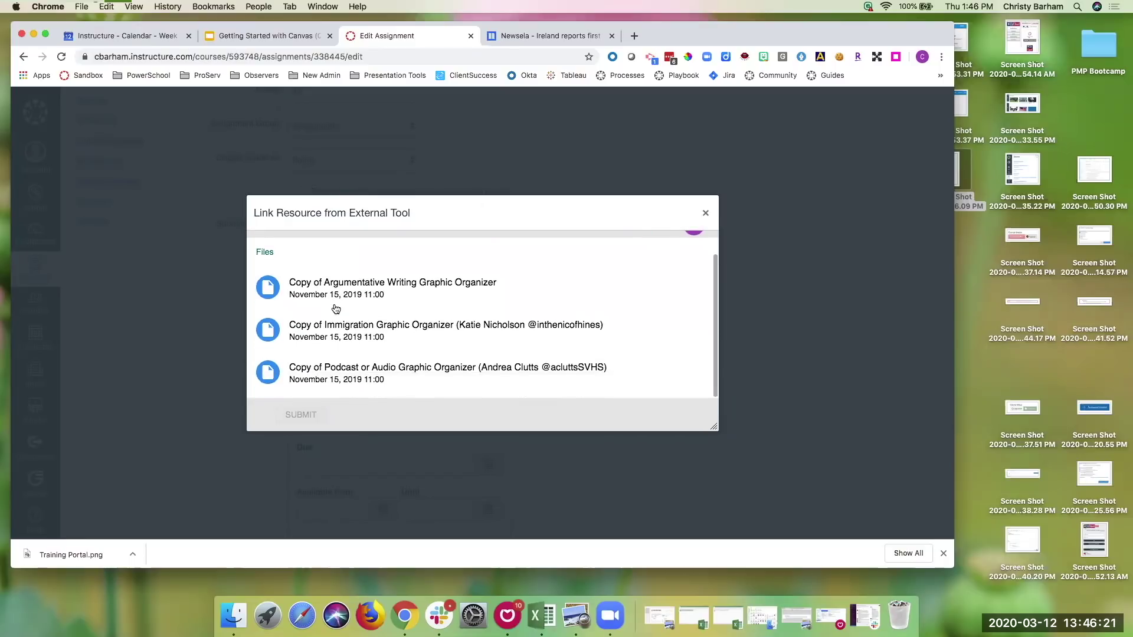
pyautogui.scroll(-1, 340, 296)
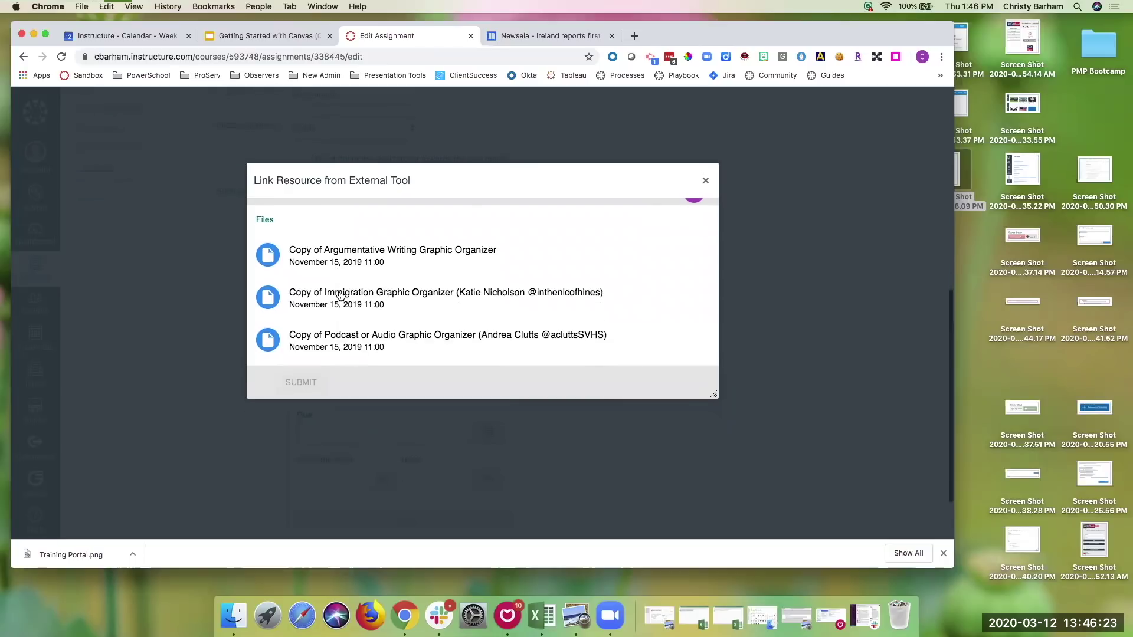
pyautogui.click(348, 253)
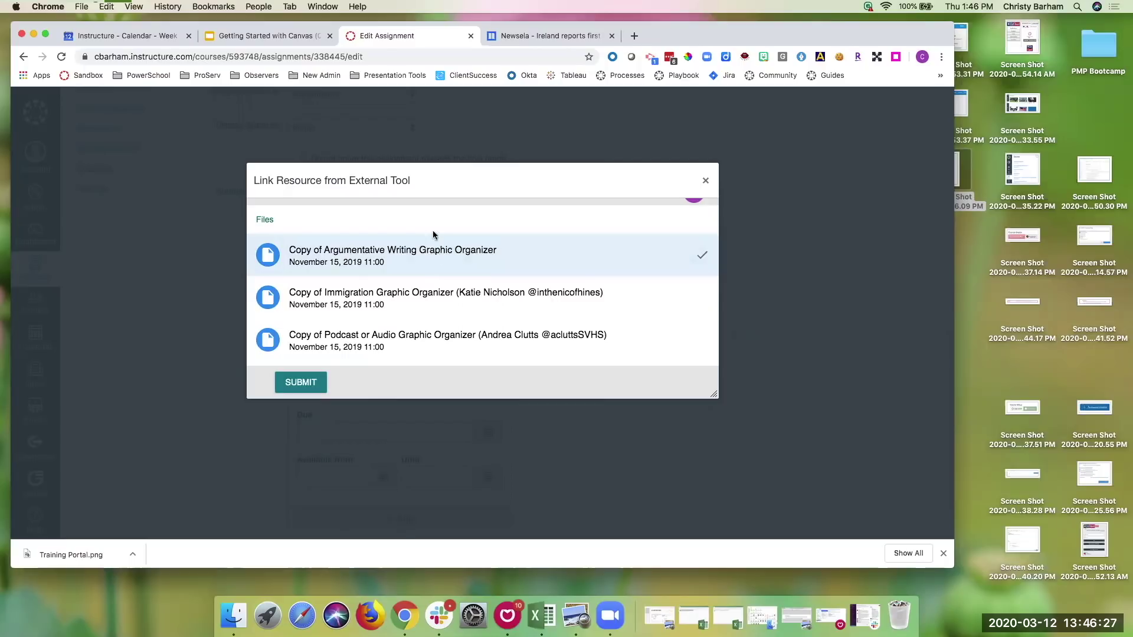
pyautogui.click(308, 385)
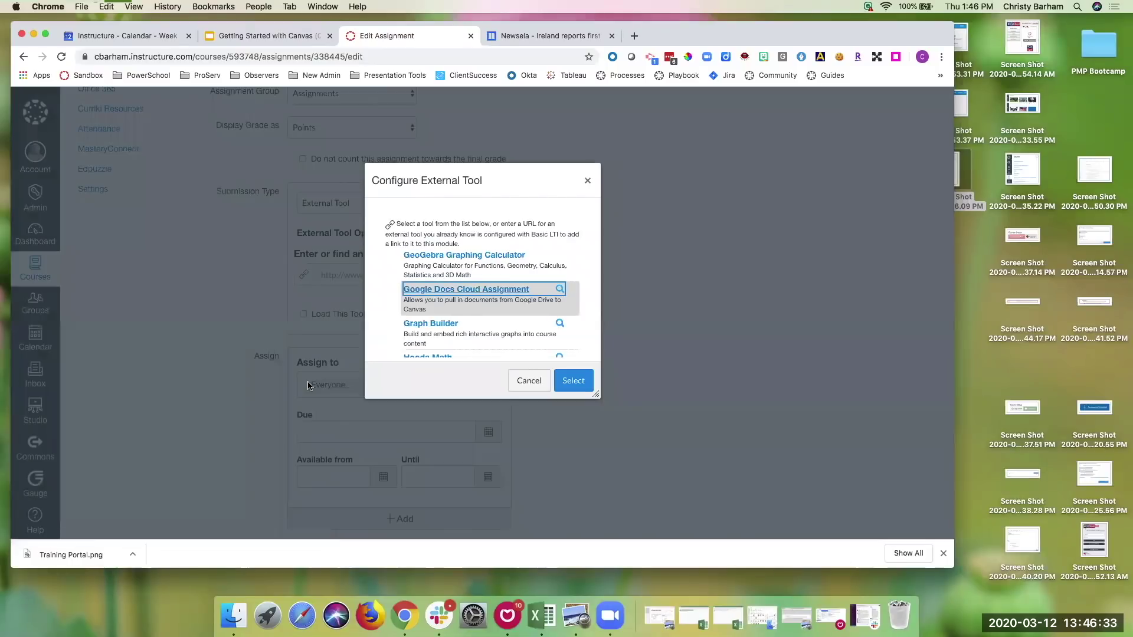
pyautogui.click(567, 381)
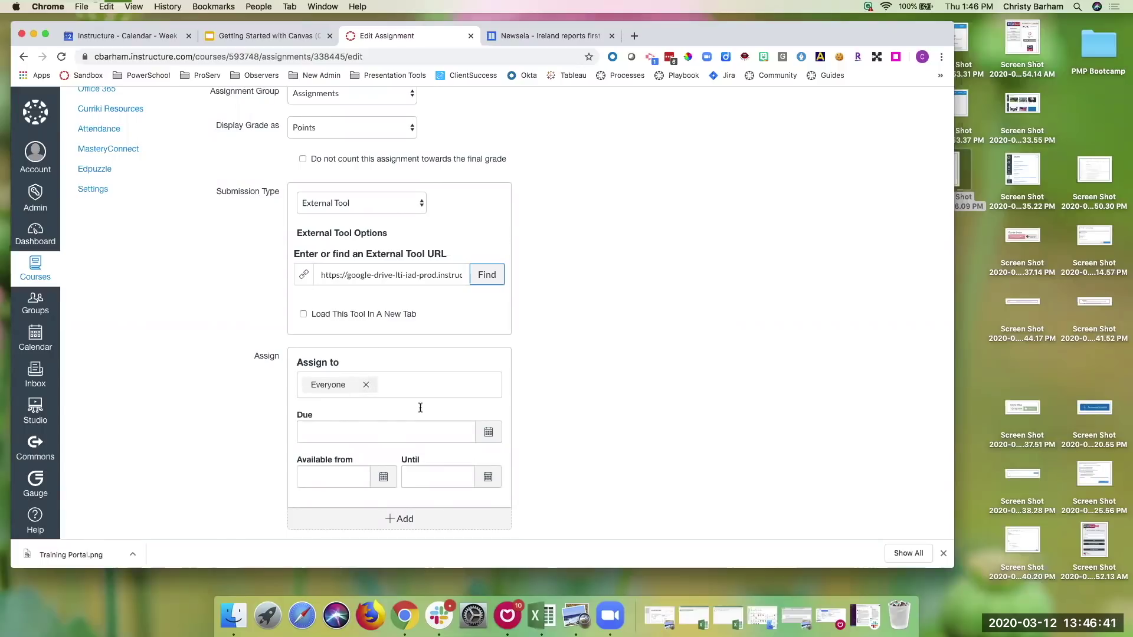
# - Keep the assignment assigned to Everyone and set its due date to Mar 20 11:59pm
pyautogui.scroll(-2, 383, 435)
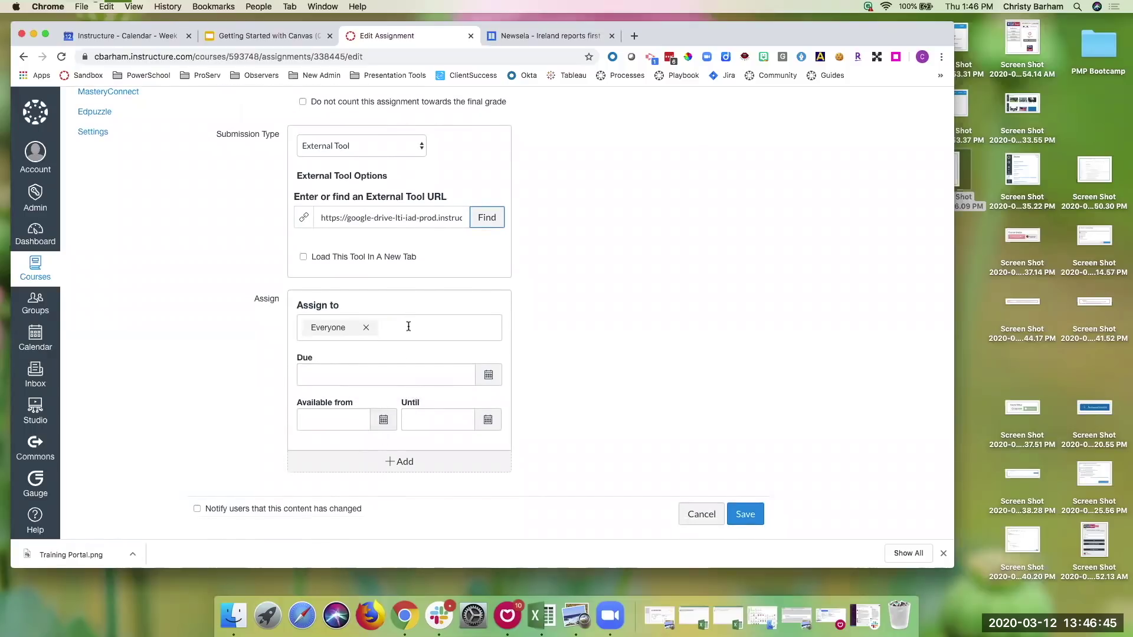
pyautogui.click(407, 328)
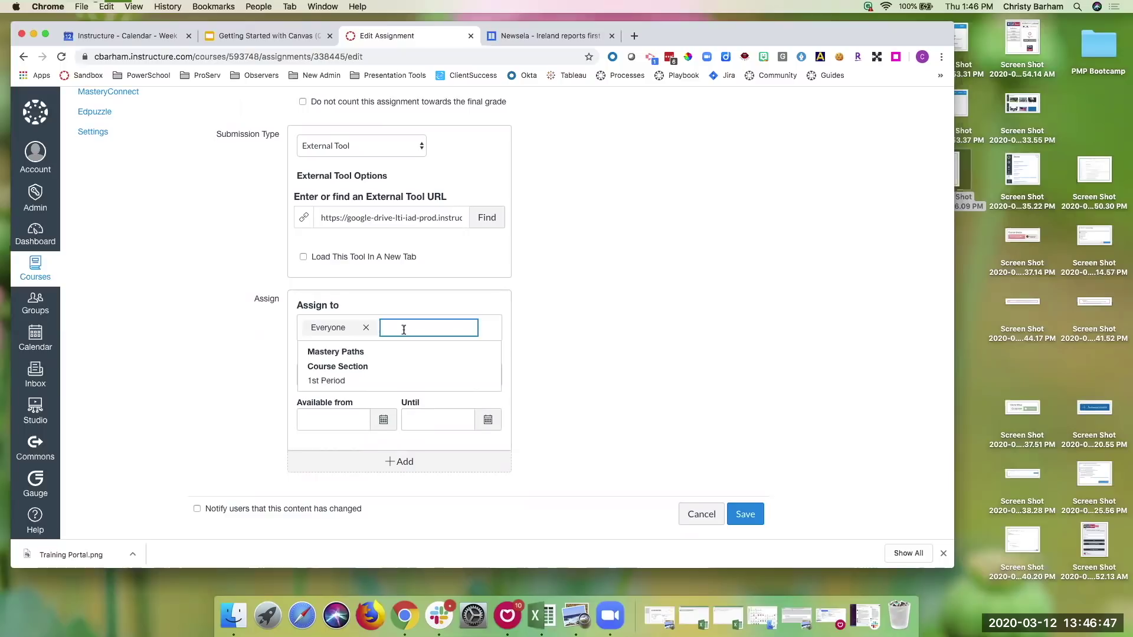
pyautogui.click(515, 342)
pyautogui.click(488, 374)
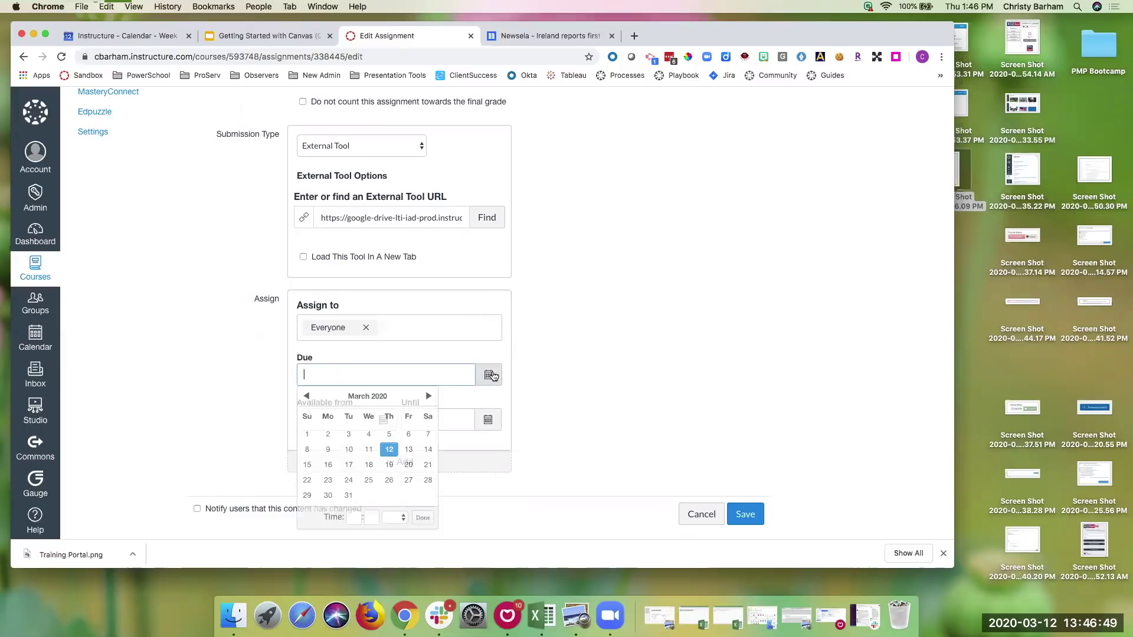
pyautogui.click(409, 465)
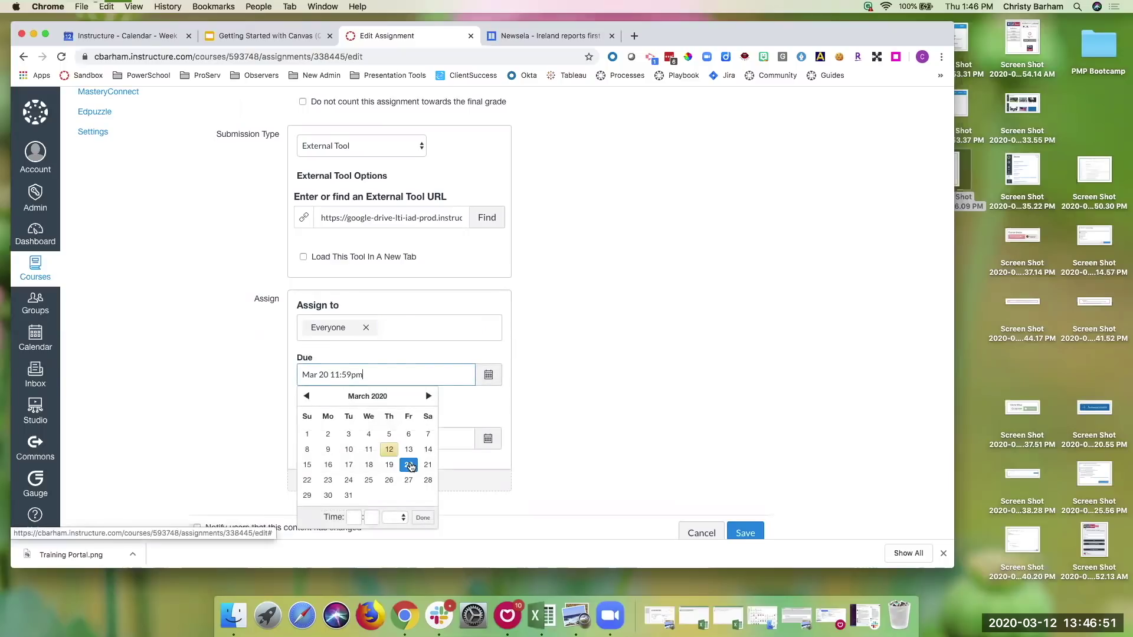
pyautogui.click(493, 407)
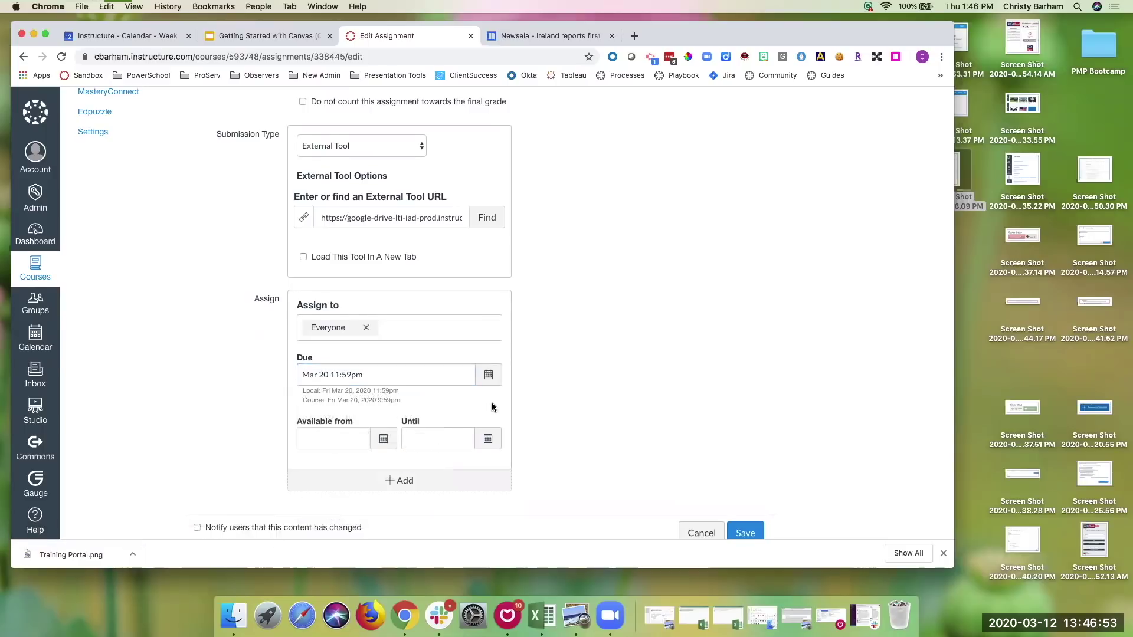
pyautogui.scroll(-1, 493, 407)
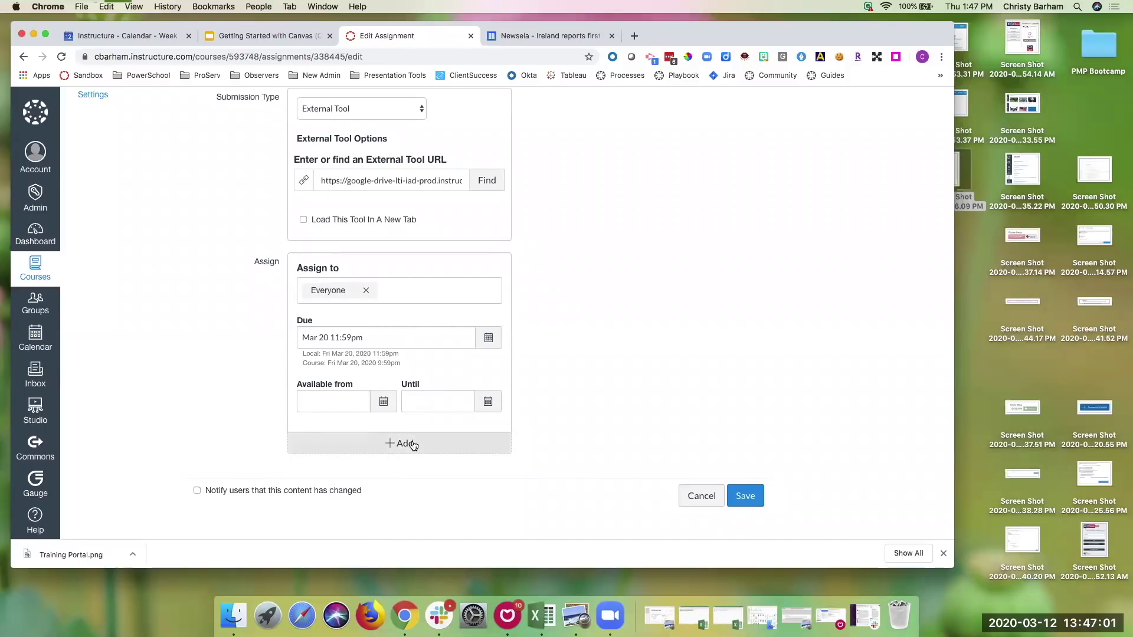
pyautogui.click(412, 441)
pyautogui.scroll(-3, 412, 445)
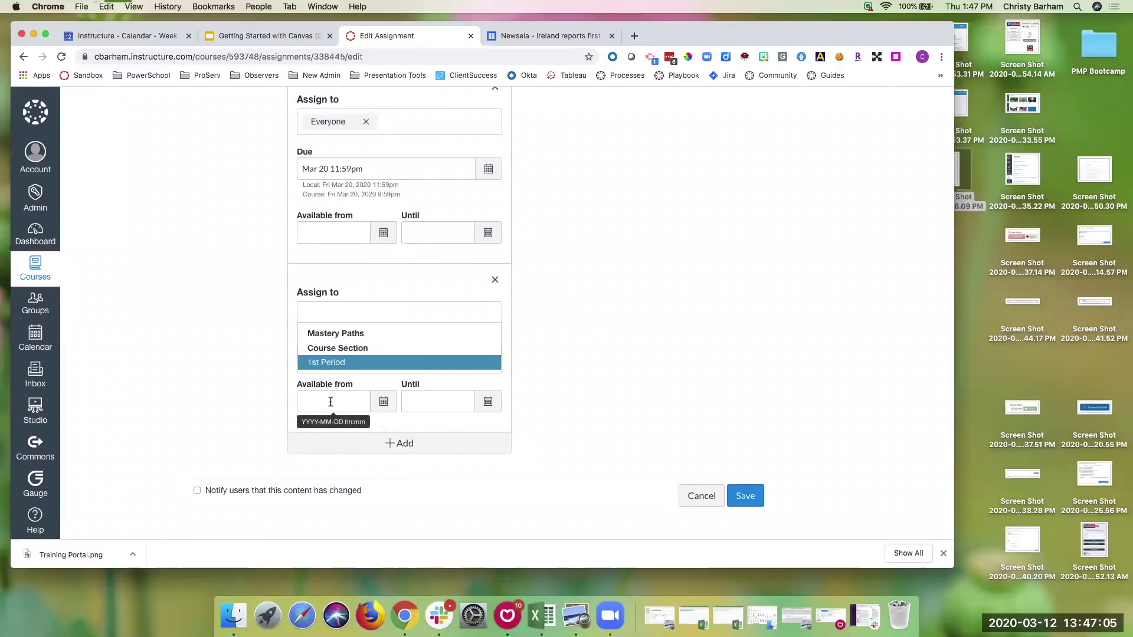
pyautogui.click(504, 383)
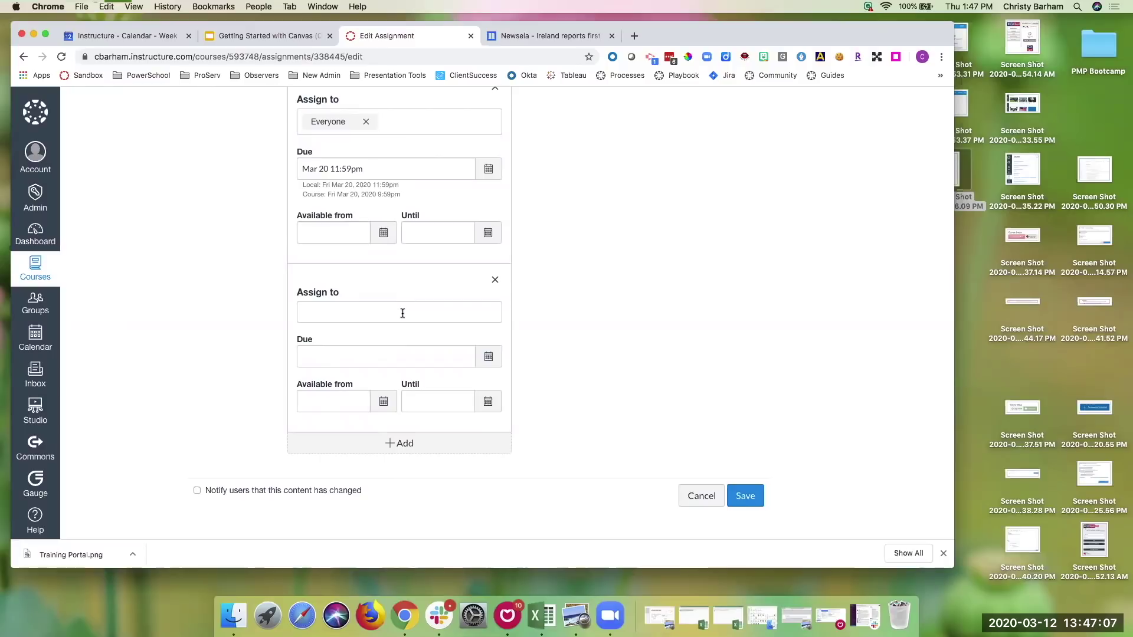
pyautogui.click(495, 279)
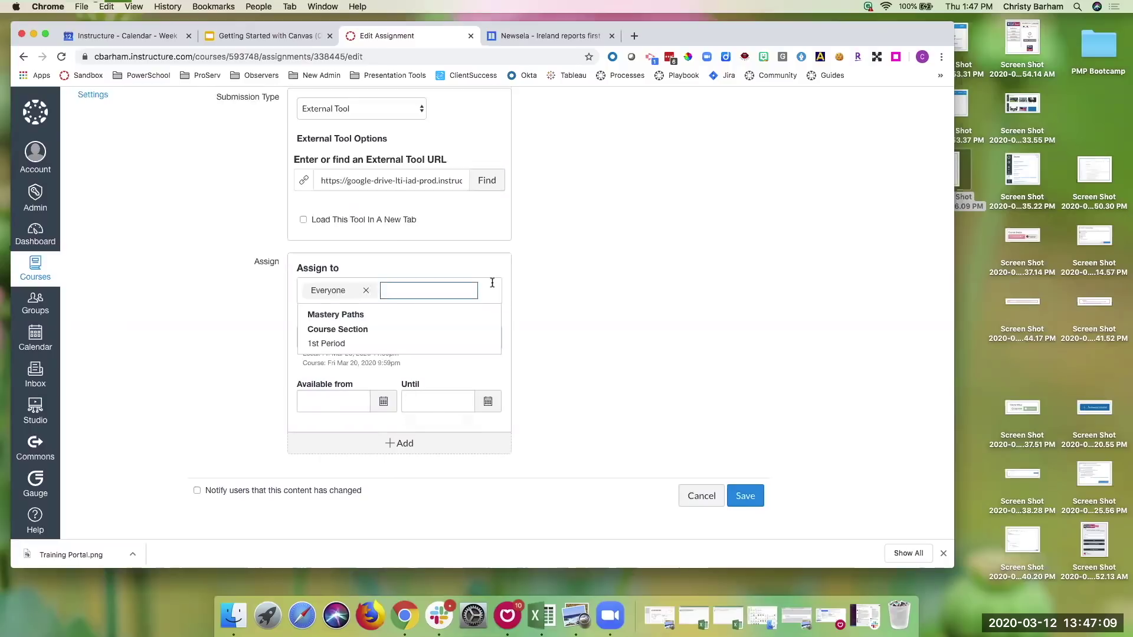
# - Save the edited March 16th Assignment
pyautogui.click(752, 501)
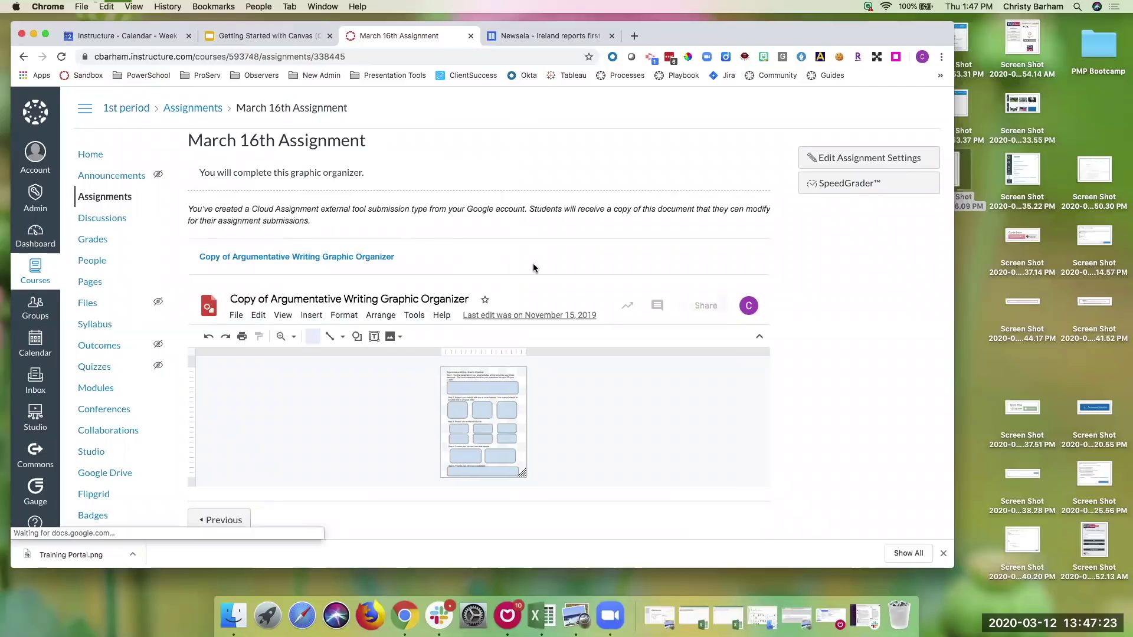
# - Look over the saved March 16th Assignment and try opening it in SpeedGrader
pyautogui.scroll(-2, 578, 297)
pyautogui.scroll(1, 578, 296)
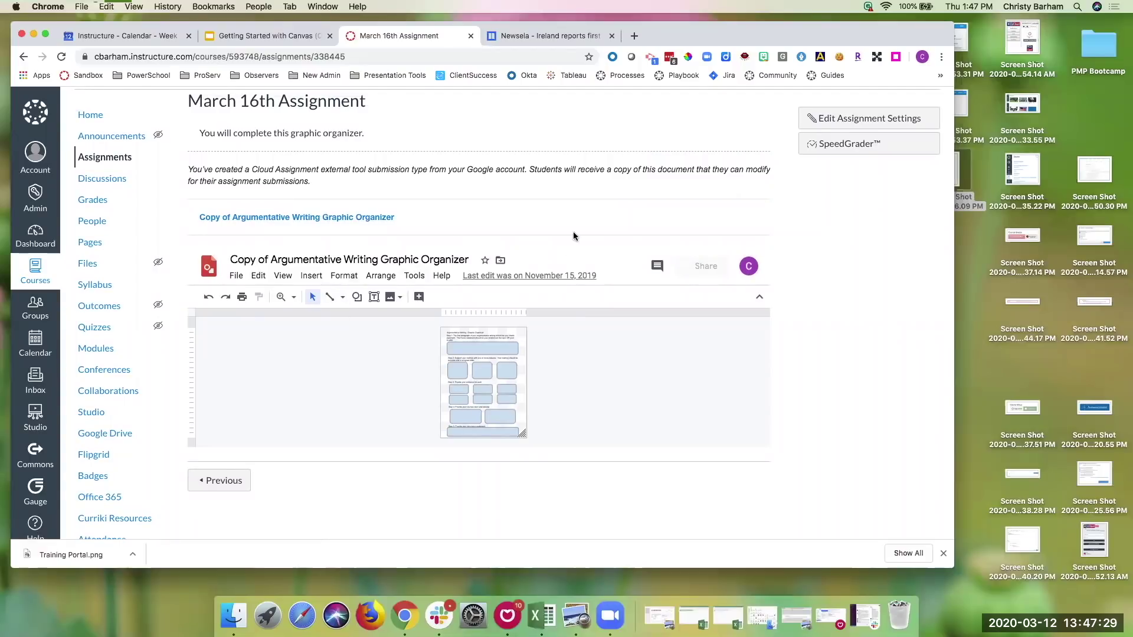
pyautogui.scroll(1, 574, 236)
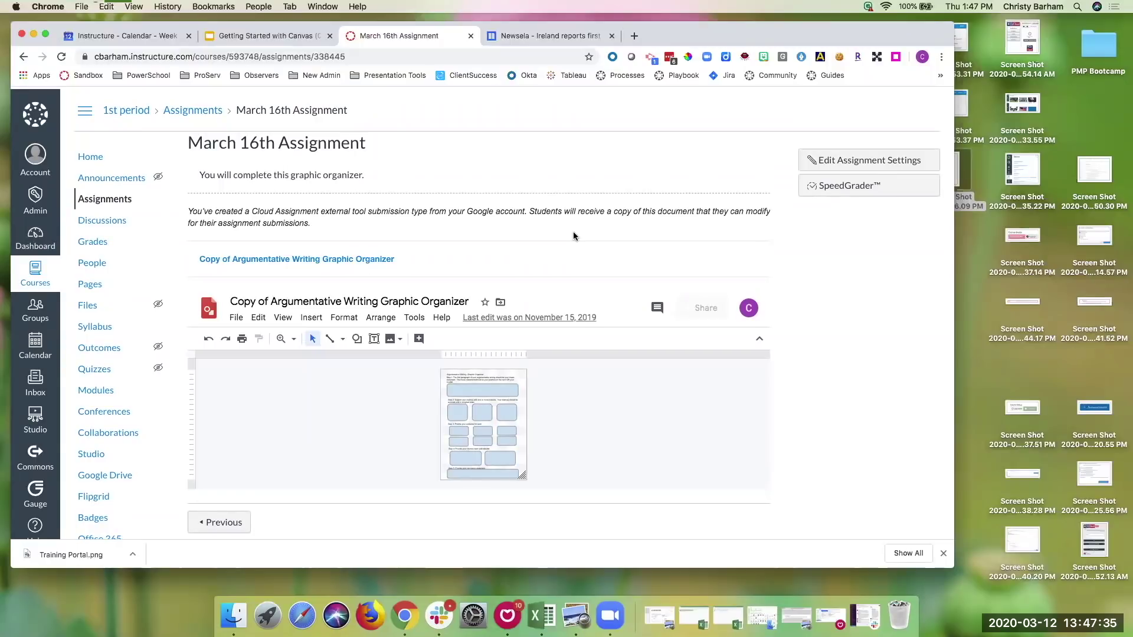
pyautogui.click(816, 187)
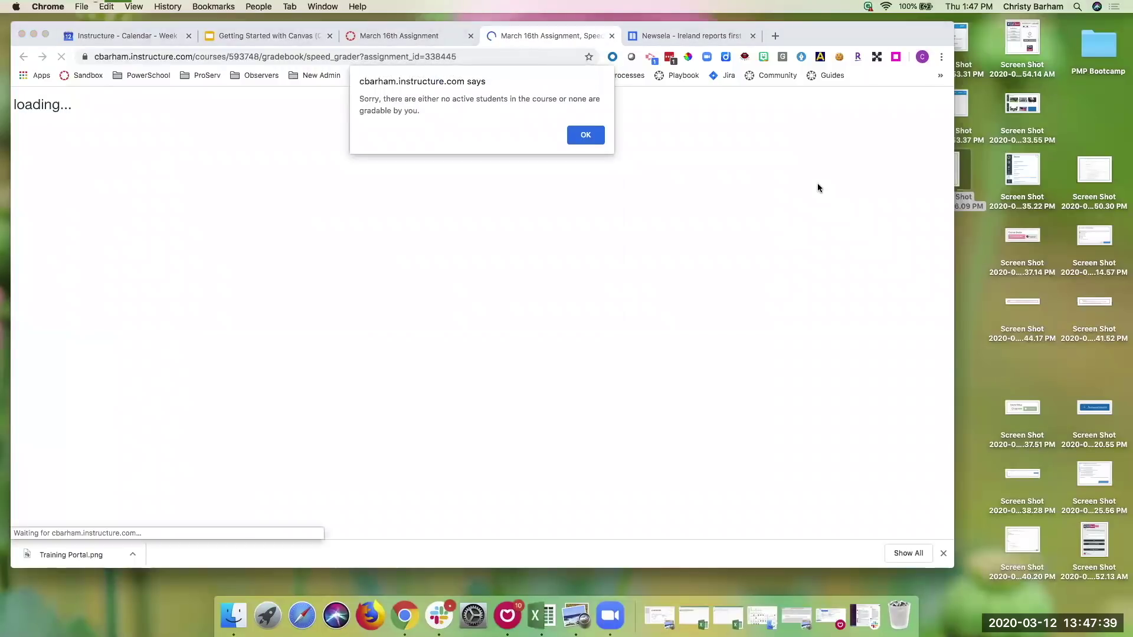
pyautogui.click(586, 137)
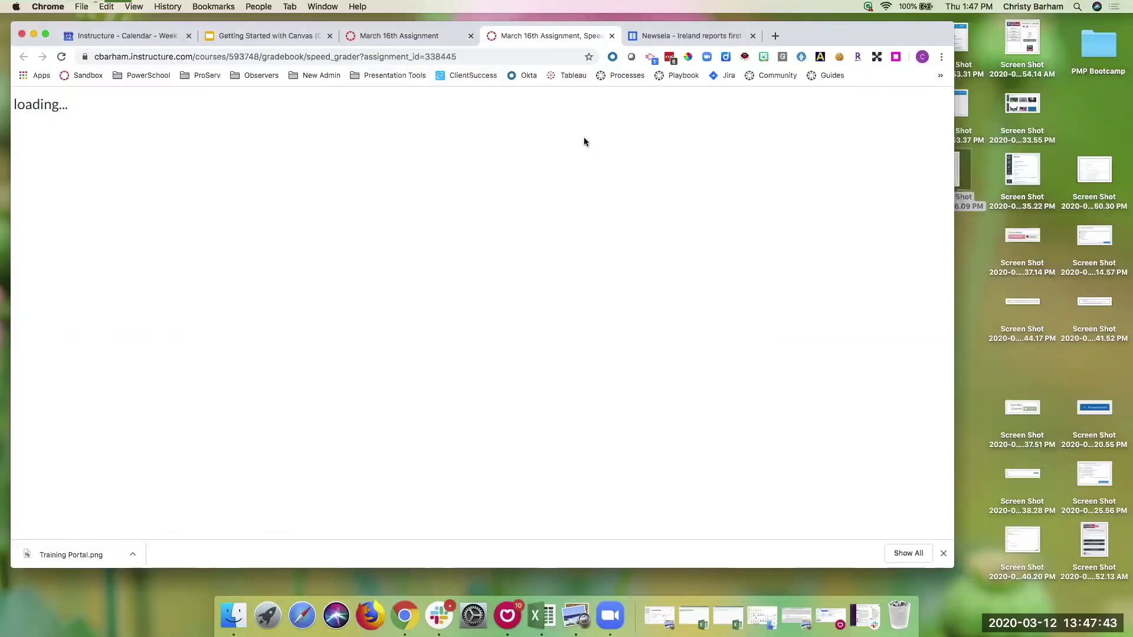
pyautogui.click(407, 36)
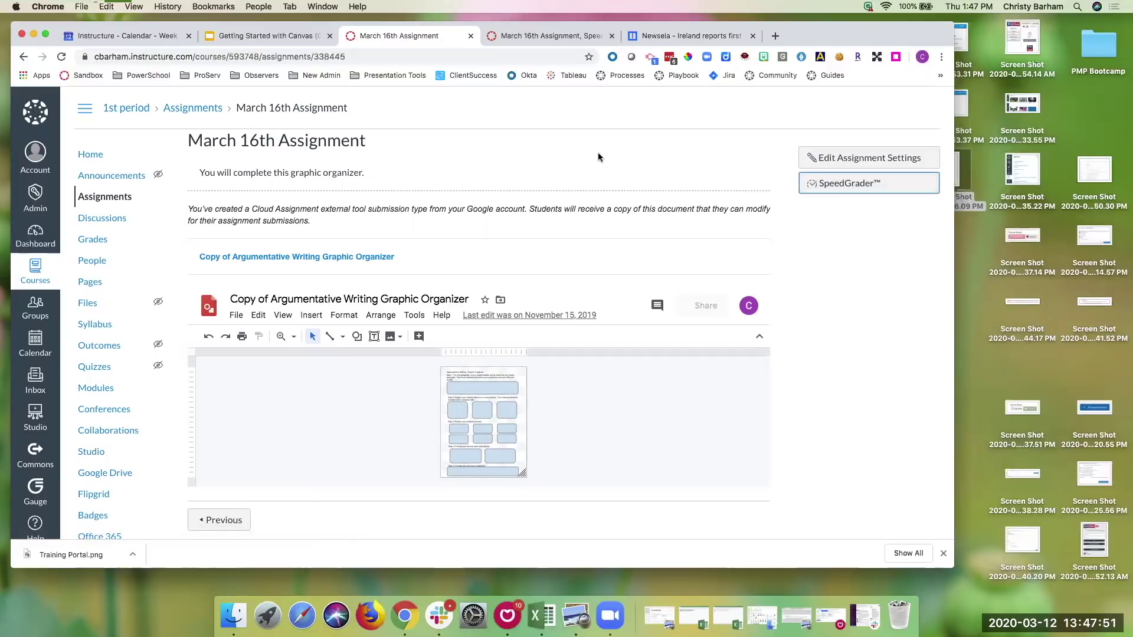
# - From the course home page, add a new assignment named "March 16th Assignment 2" to the March 16-20 module
pyautogui.click(94, 157)
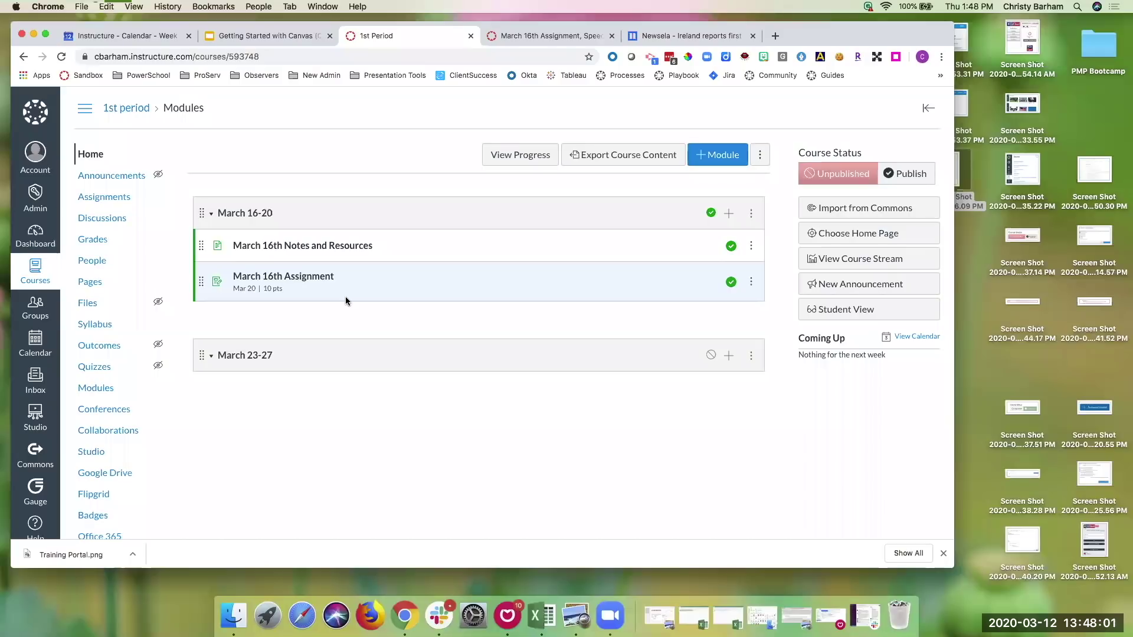
pyautogui.click(729, 213)
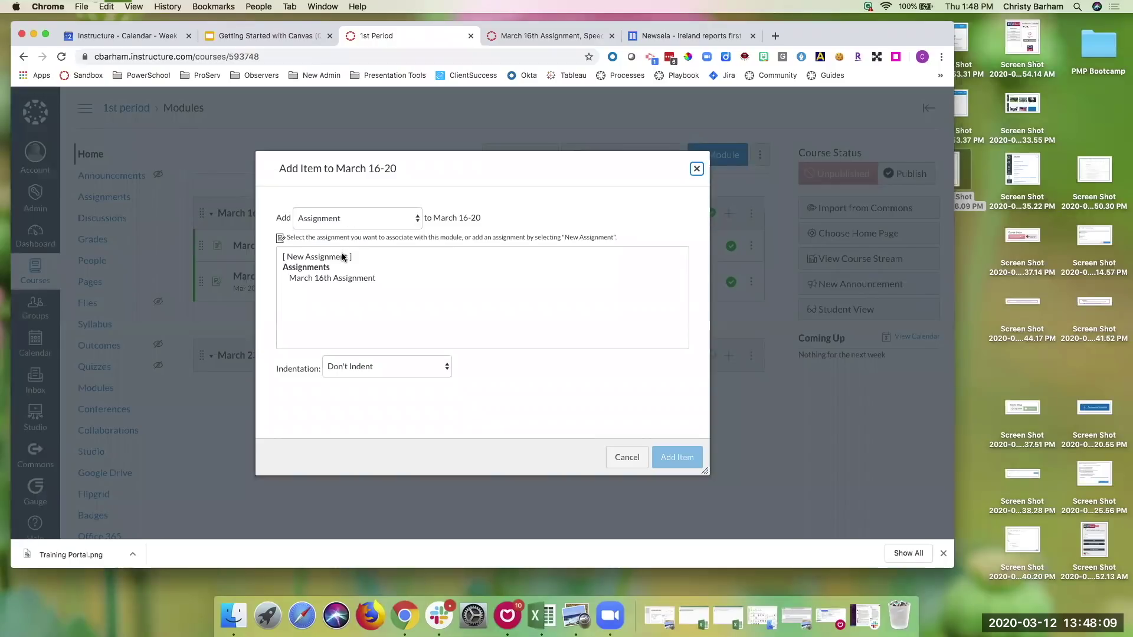
pyautogui.click(342, 257)
pyautogui.click(371, 368)
pyautogui.write('March 16th Assignment')
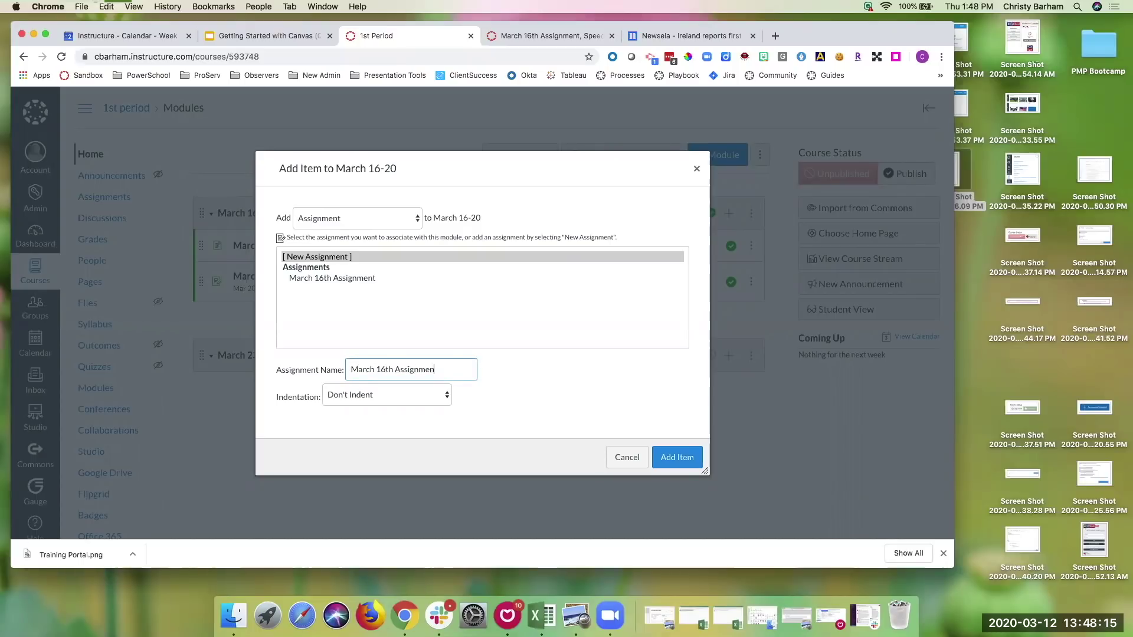
pyautogui.write(' 2')
pyautogui.click(678, 458)
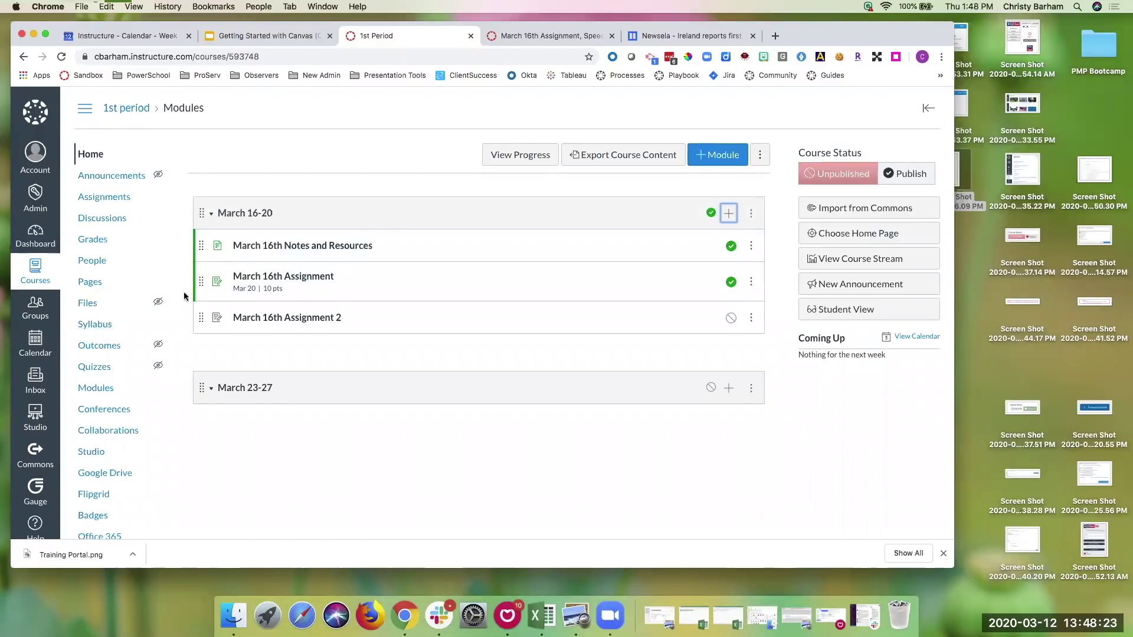
# - Edit March 16th Assignment 2 and enter the description "Please answer the following questions about the article:"
pyautogui.click(258, 317)
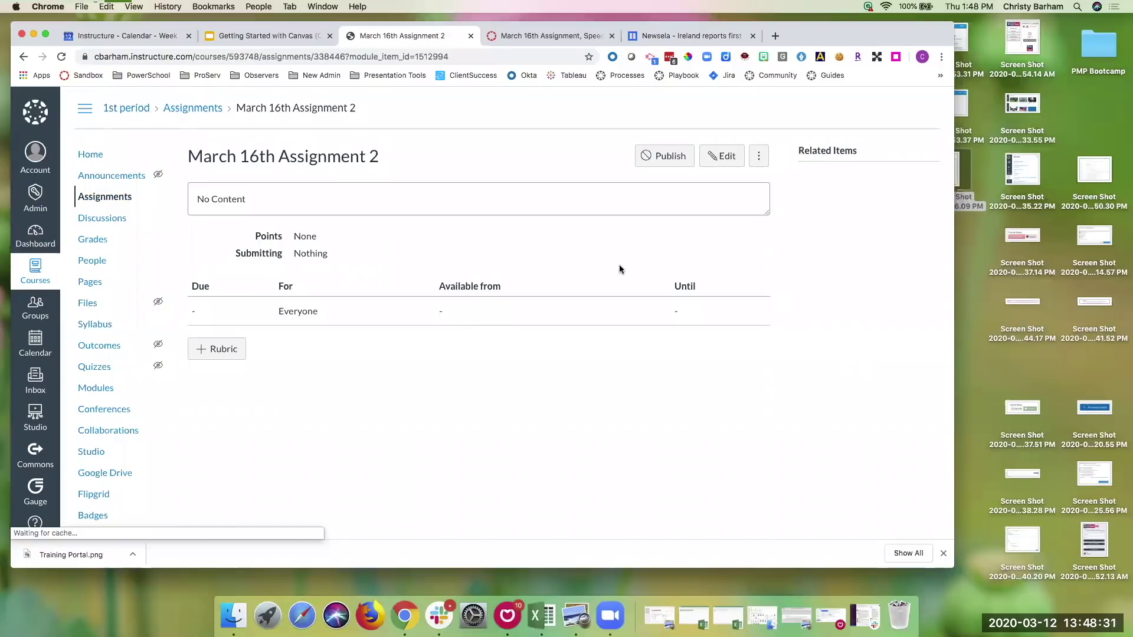
pyautogui.click(727, 157)
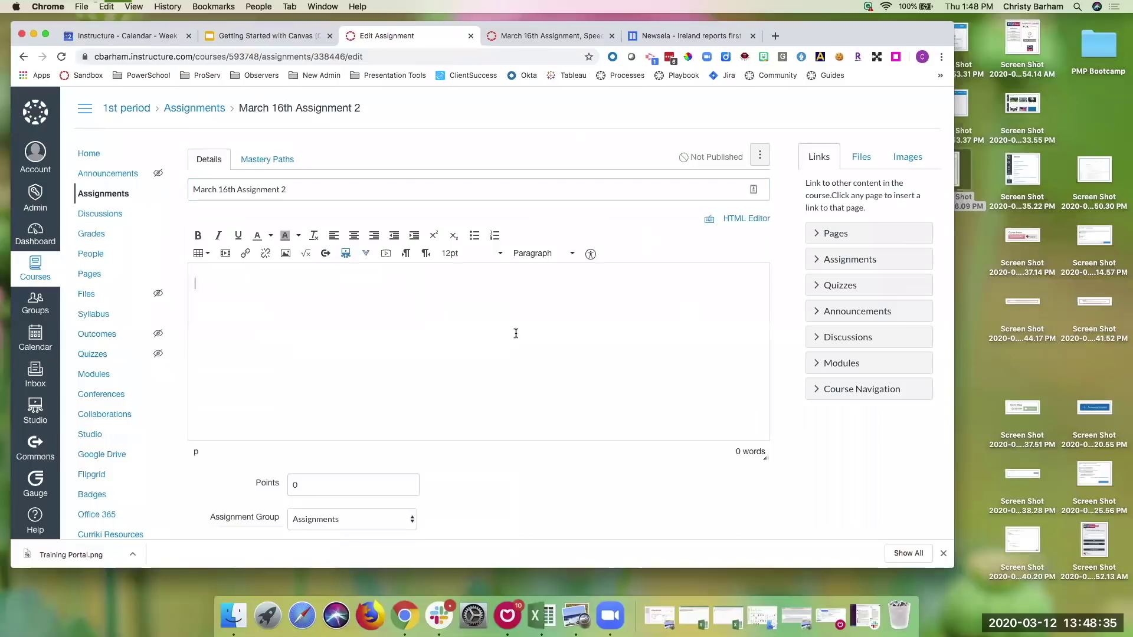
pyautogui.write('Please answer the followin')
pyautogui.press('BackSpace')
pyautogui.press('BackSpace')
pyautogui.write('ing questions about the b')
pyautogui.press('BackSpace')
pyautogui.write('article:')
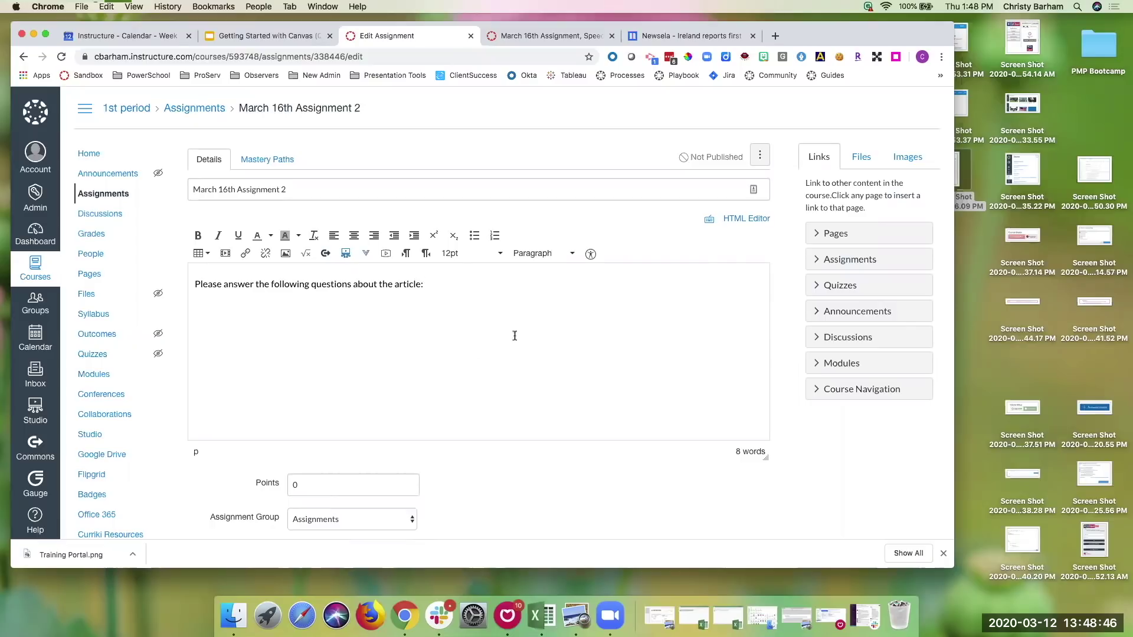
# - Add a numbered list of placeholder questions below the instruction in the assignment description
pyautogui.click(495, 236)
pyautogui.write('quesiton 1')
pyautogui.press('Return')
pyautogui.write('question 1')
pyautogui.press('Return')
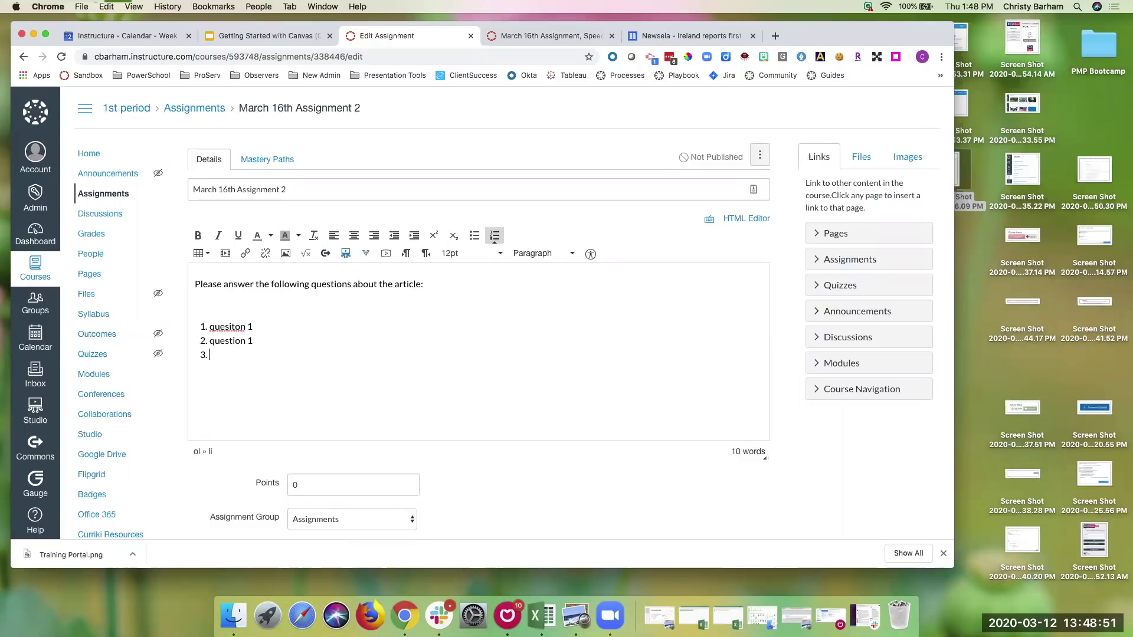
pyautogui.write('2')
pyautogui.press('Return')
pyautogui.write('queistion 3')
# - Set the points of March 16th Assignment 2 to 10
pyautogui.scroll(-5, 516, 250)
pyautogui.click(297, 335)
pyautogui.press('BackSpace')
pyautogui.write('10')
# - Set the assignment's submission type to Online and allow Text Entry
pyautogui.scroll(-4, 405, 357)
pyautogui.scroll(-1, 406, 354)
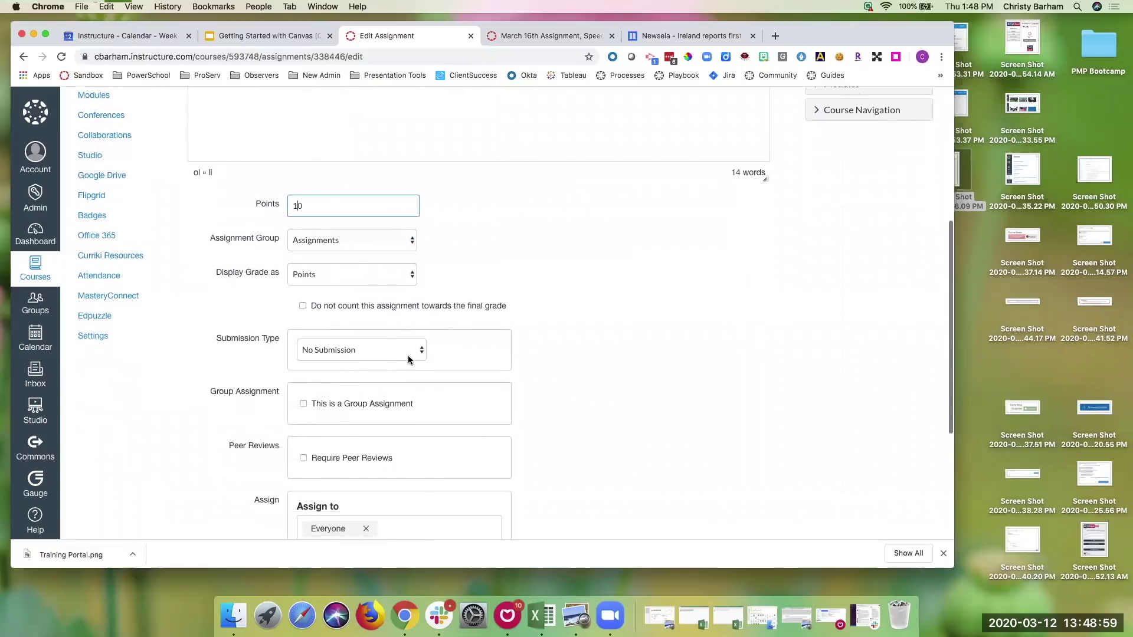
pyautogui.click(365, 354)
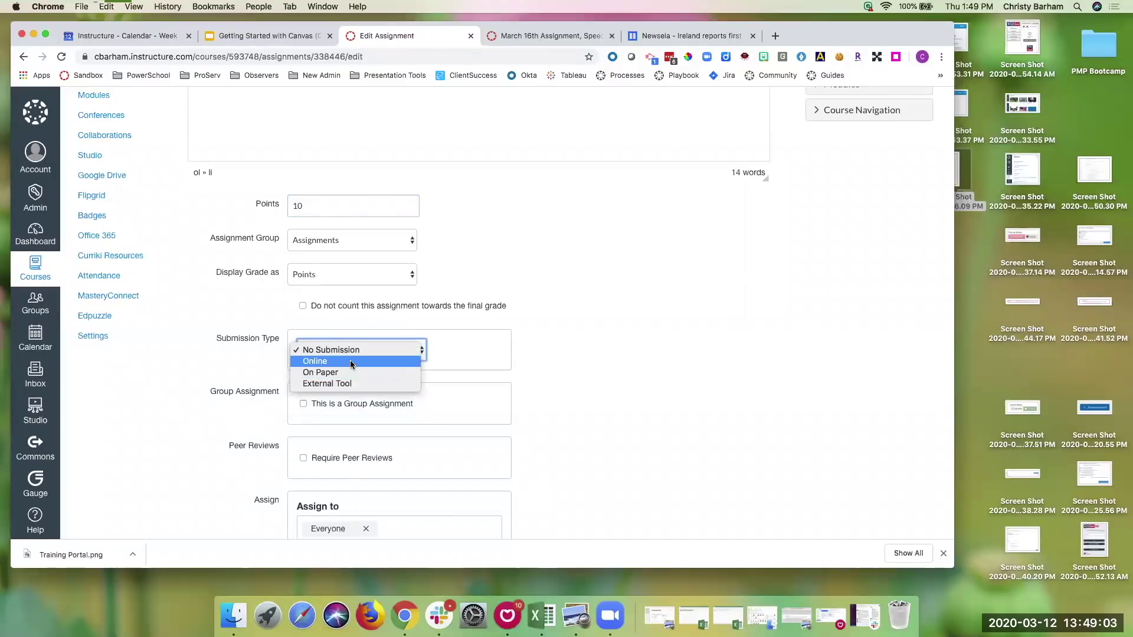
pyautogui.click(350, 364)
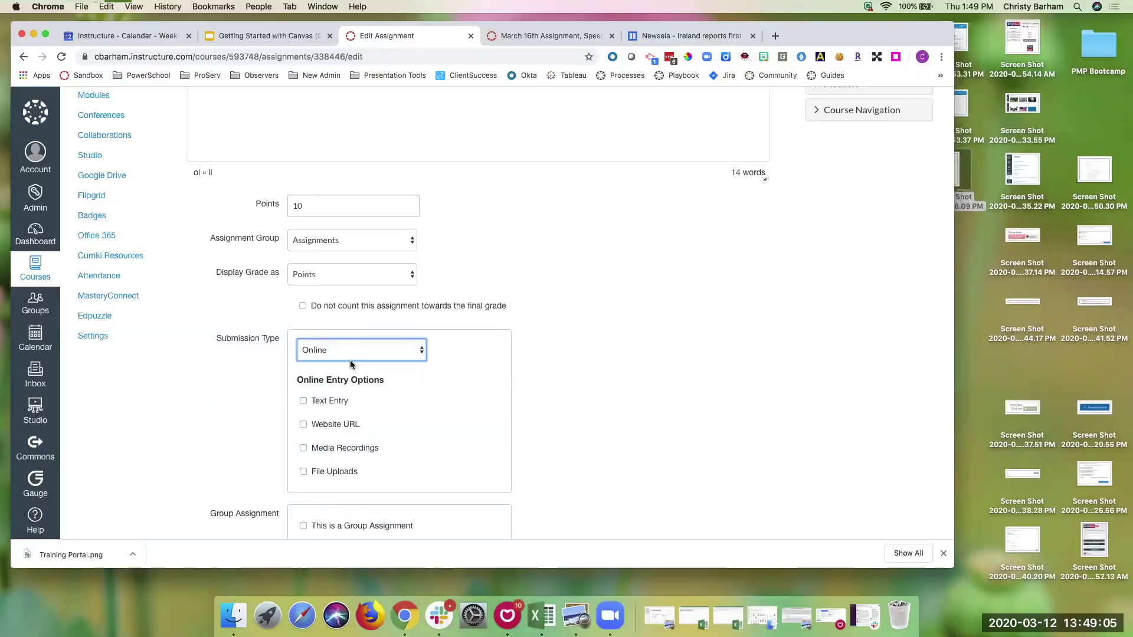
pyautogui.scroll(-3, 351, 361)
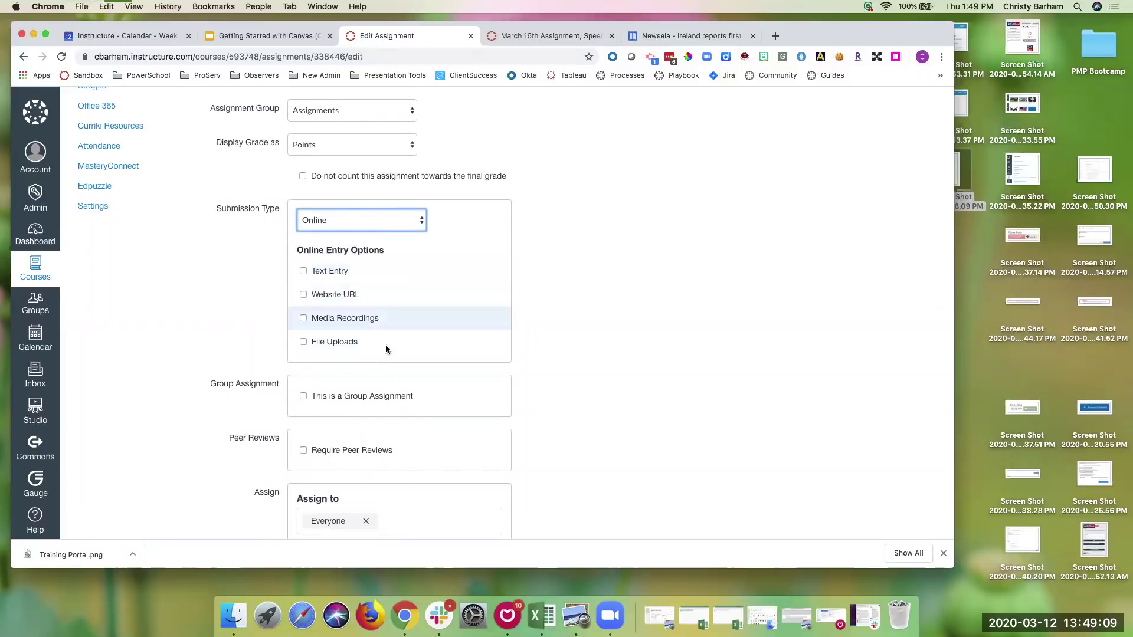
pyautogui.click(303, 272)
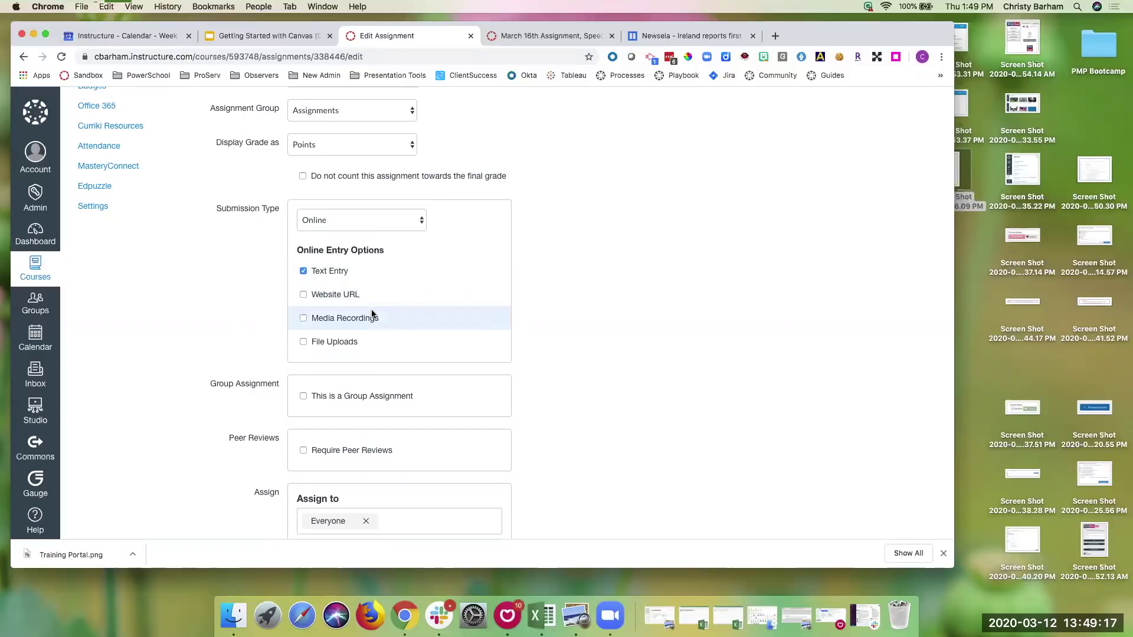
# - Keep March 16th Assignment 2 assigned to Everyone and set its due date to Mar 20 11:59pm
pyautogui.scroll(-2, 371, 312)
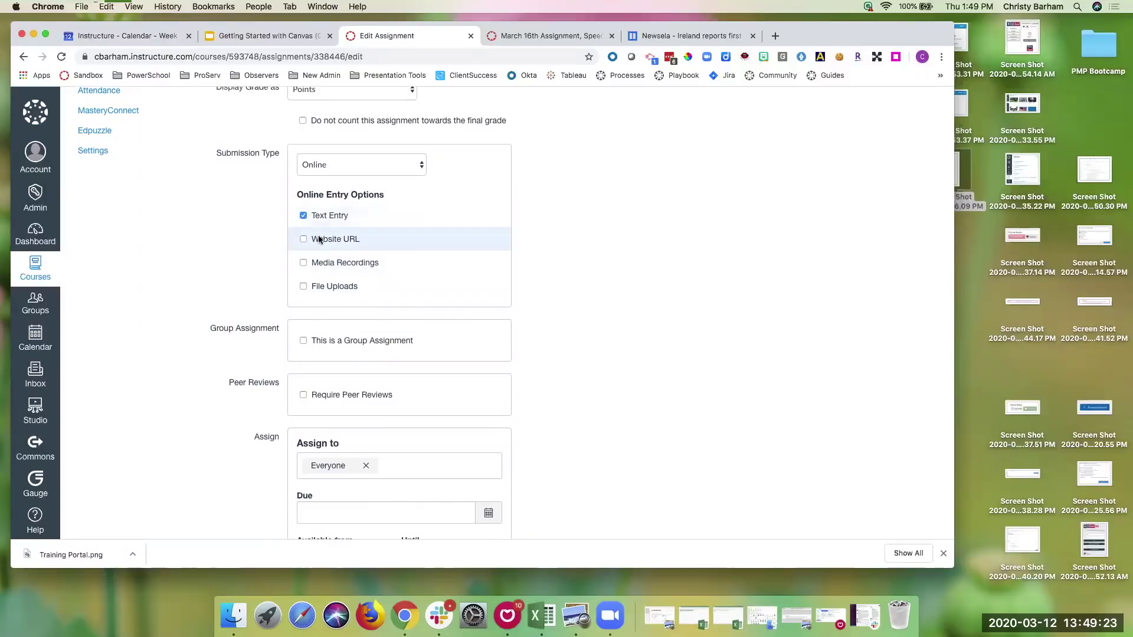
pyautogui.scroll(-1, 319, 237)
pyautogui.scroll(-1, 320, 236)
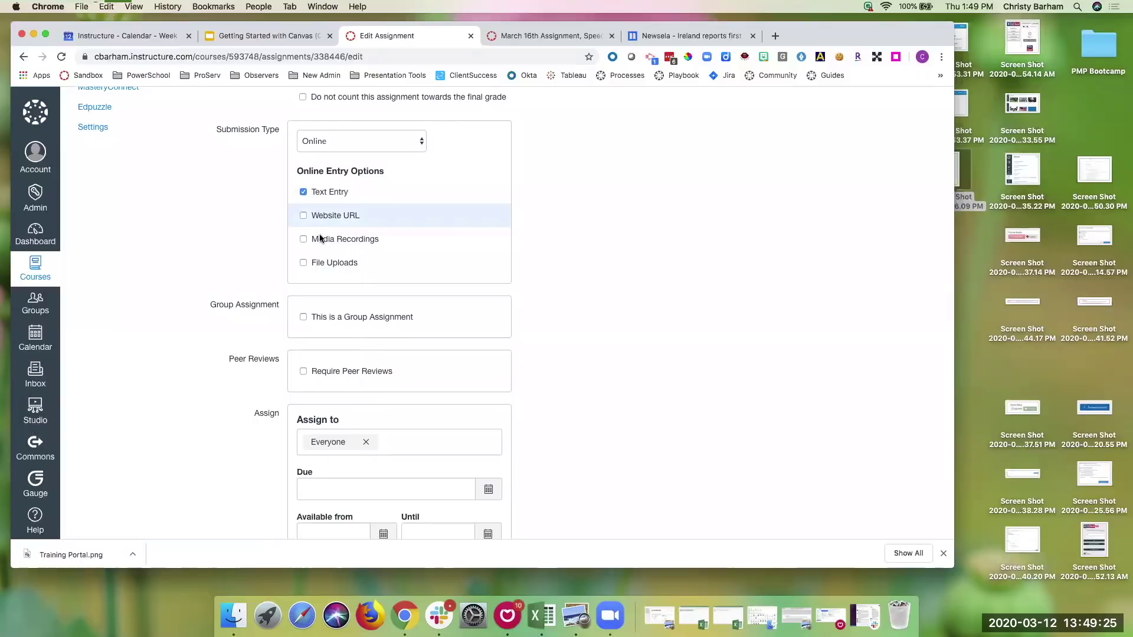
pyautogui.scroll(-5, 320, 237)
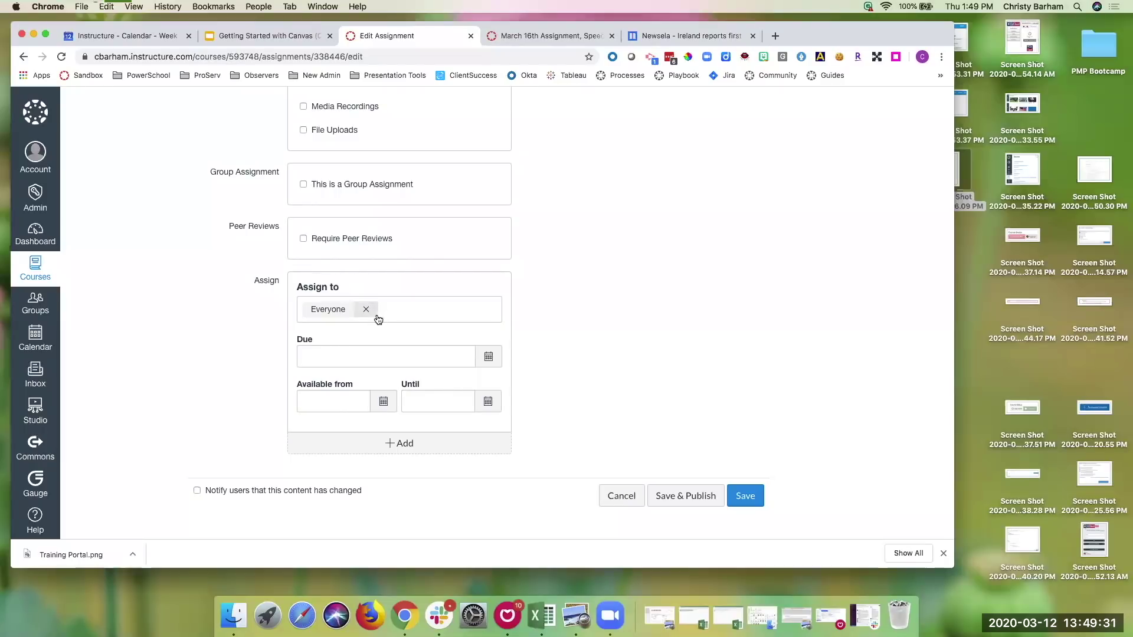
pyautogui.click(488, 357)
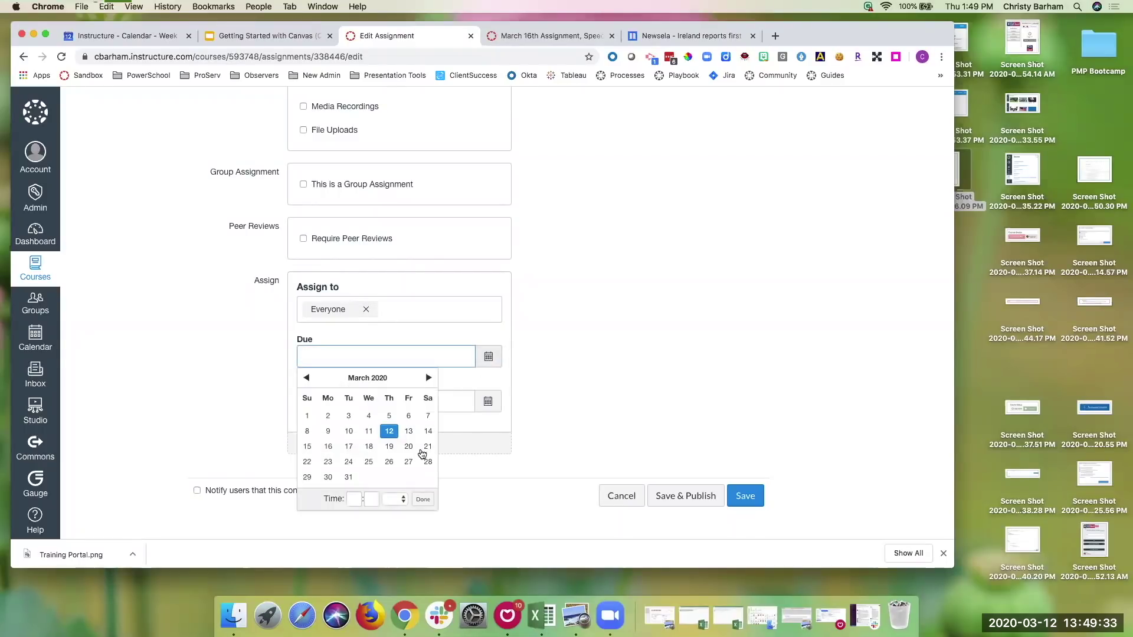
pyautogui.click(408, 448)
pyautogui.click(579, 363)
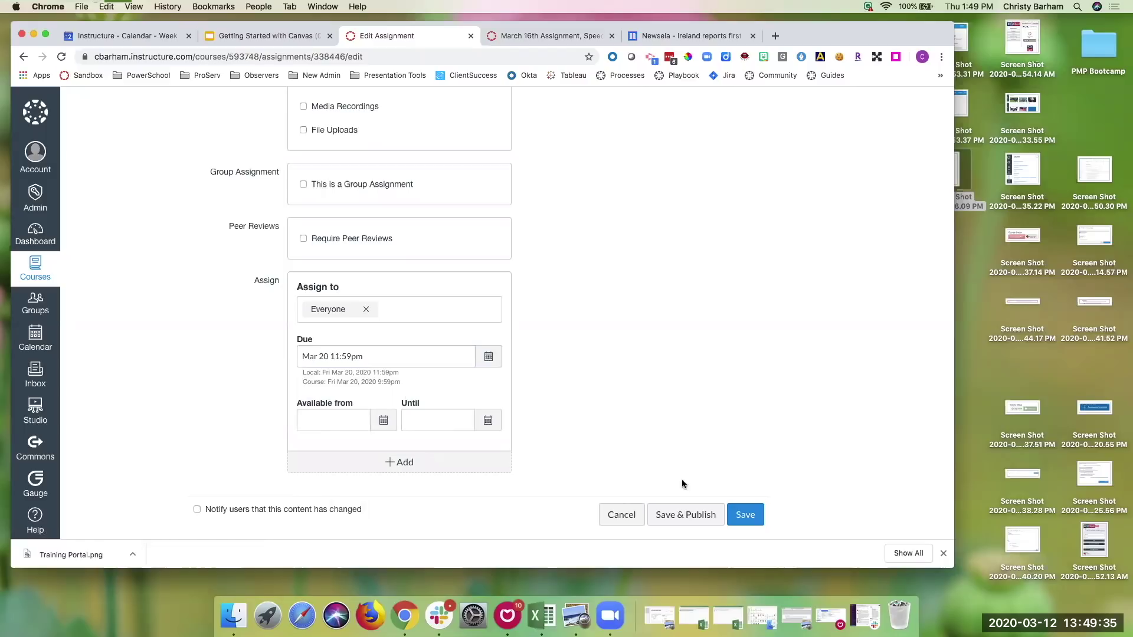
# - Save and publish March 16th Assignment 2, and return to the course home page
pyautogui.click(683, 514)
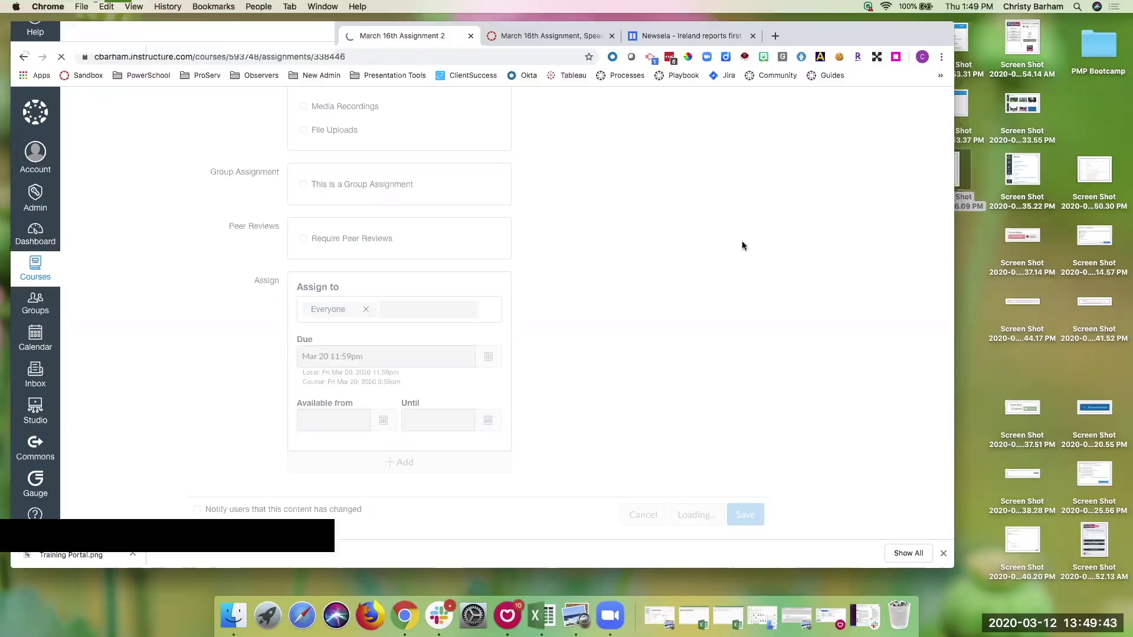
pyautogui.click(91, 154)
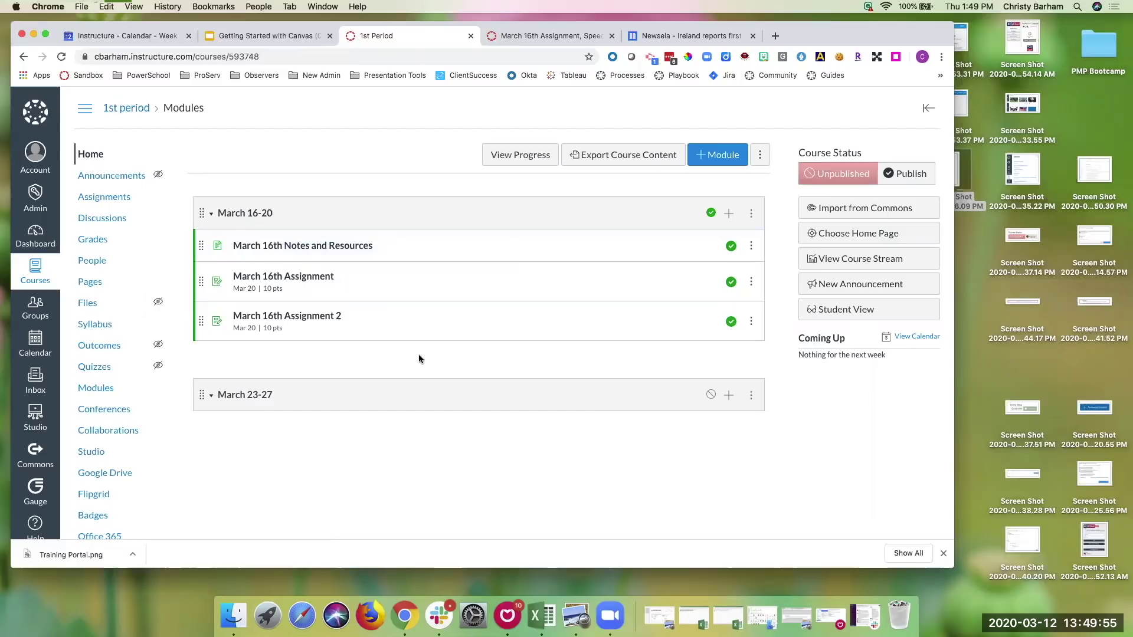
# - Switch to the Getting Started with Canvas (Quickly) slides in Google Slides and present the announcement slides 19 and 20
pyautogui.click(285, 35)
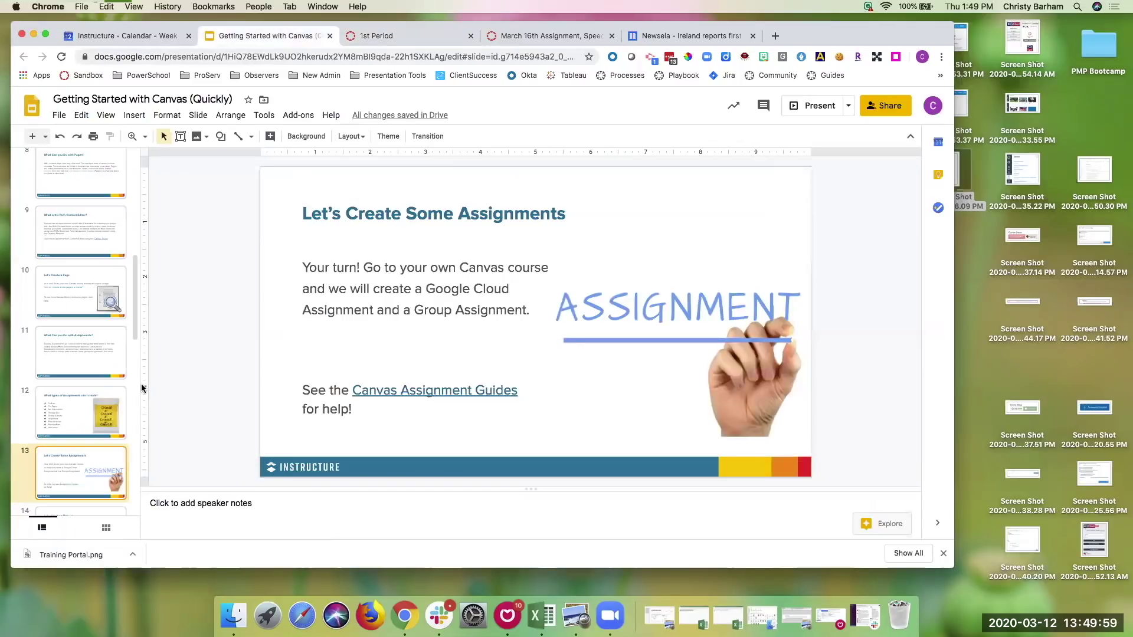
pyautogui.press('Down')
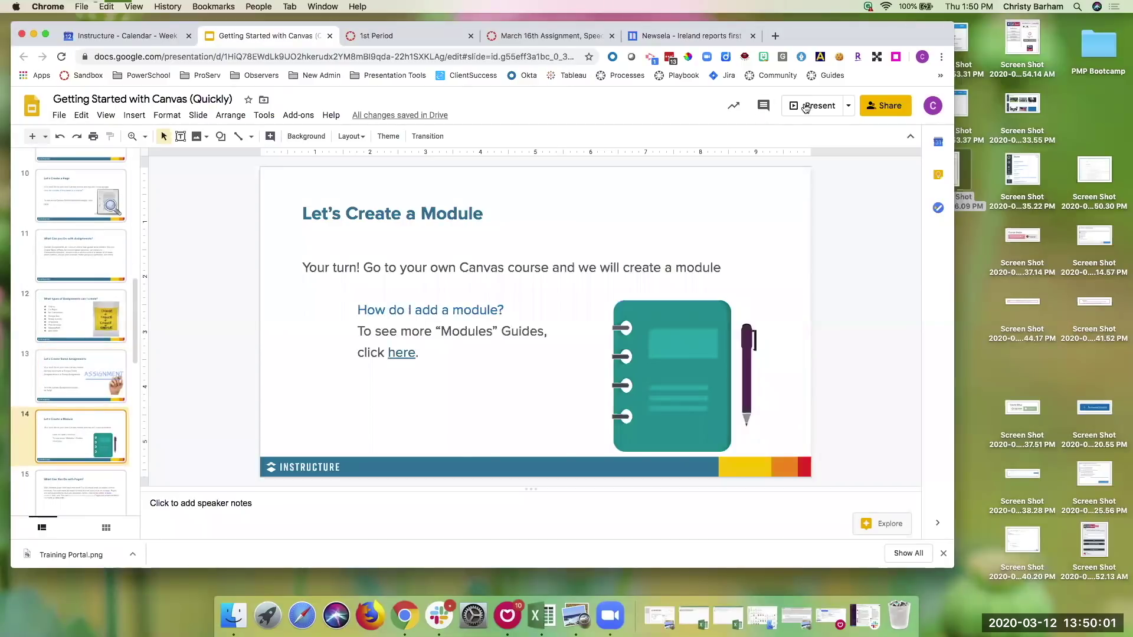
pyautogui.scroll(-3, 66, 434)
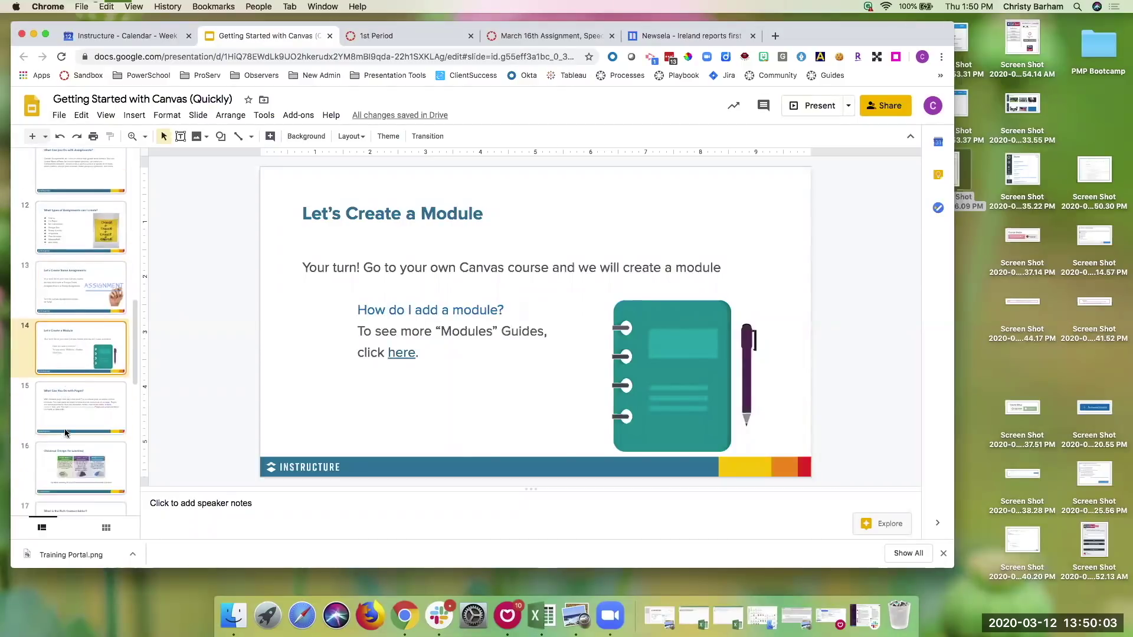
pyautogui.click(66, 431)
pyautogui.scroll(-10, 81, 366)
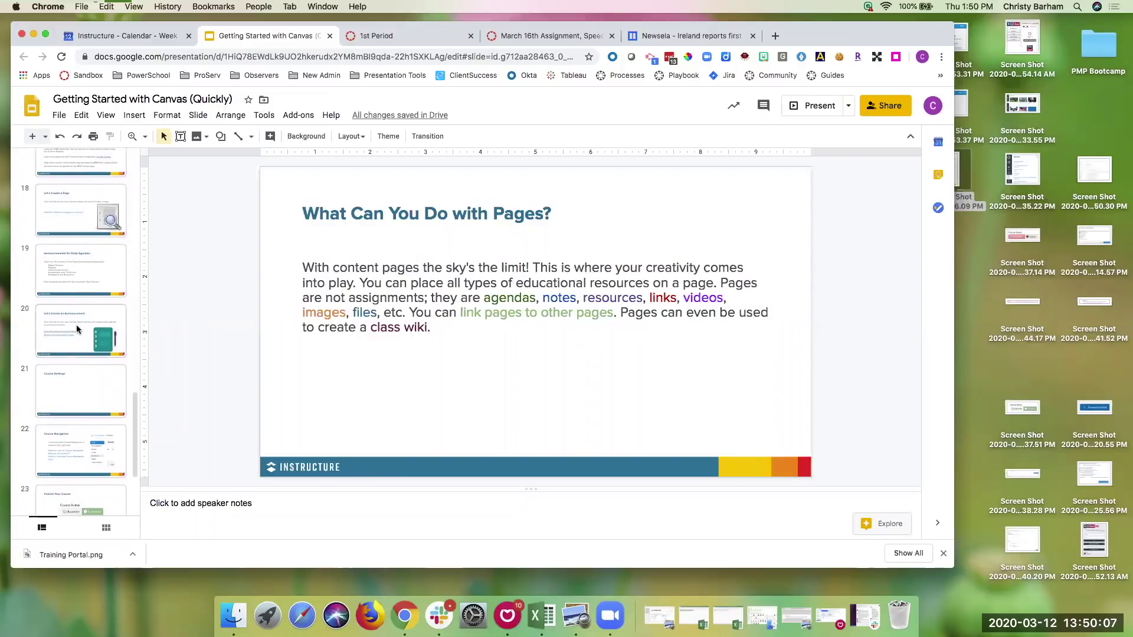
pyautogui.click(76, 329)
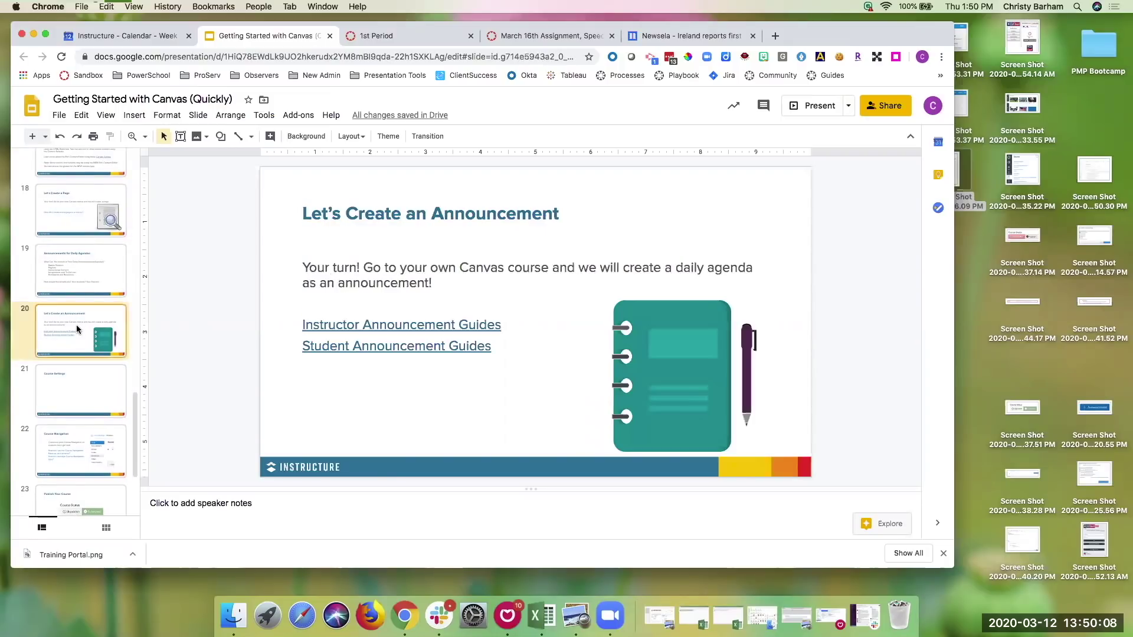
pyautogui.click(76, 264)
pyautogui.click(803, 107)
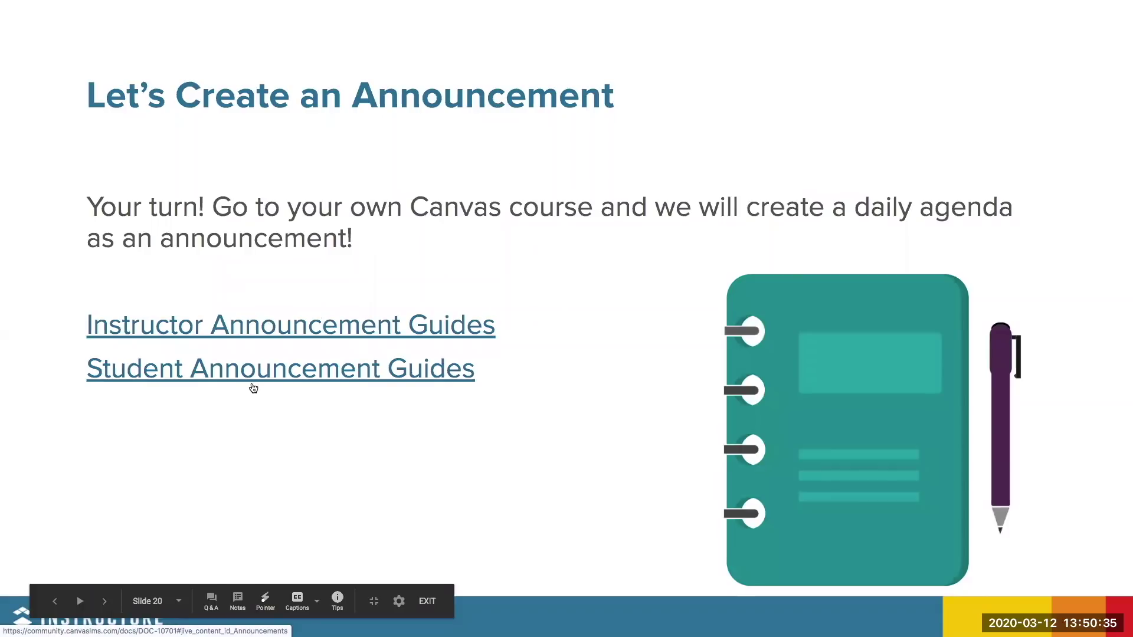
pyautogui.press('Escape')
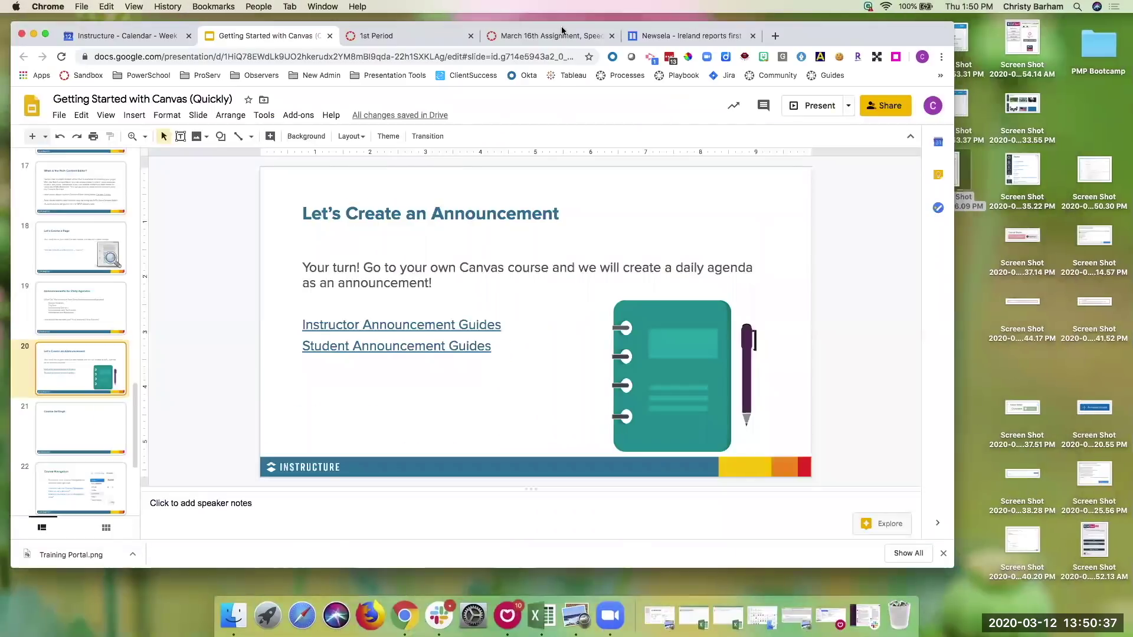
# - Switch back to the 1st Period course in Canvas and open its Announcements page
pyautogui.click(553, 35)
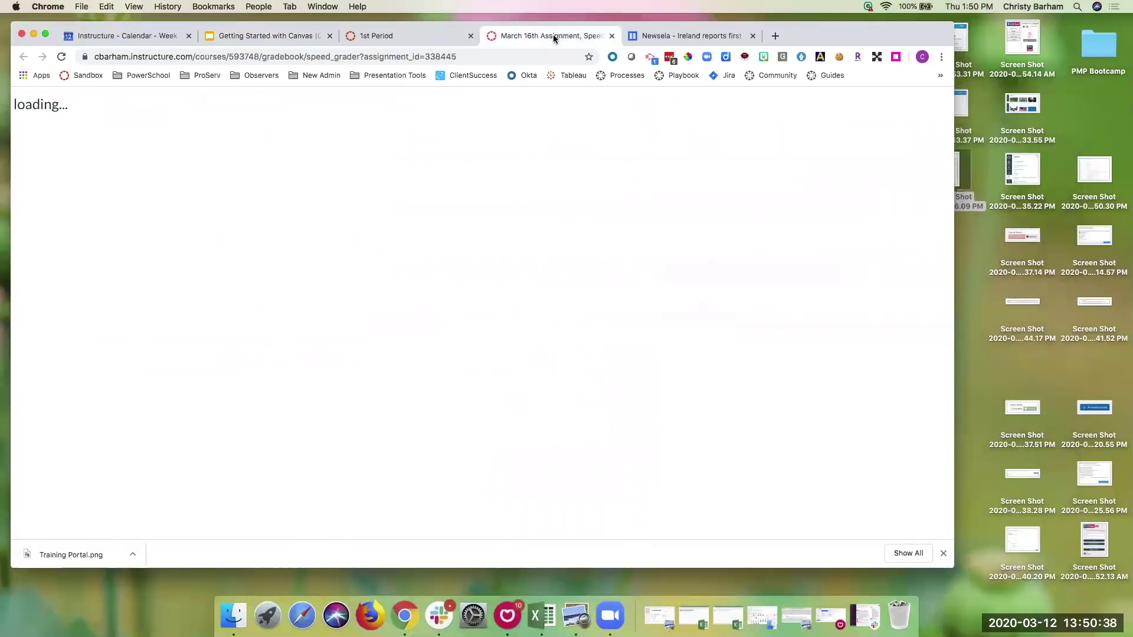
pyautogui.click(401, 37)
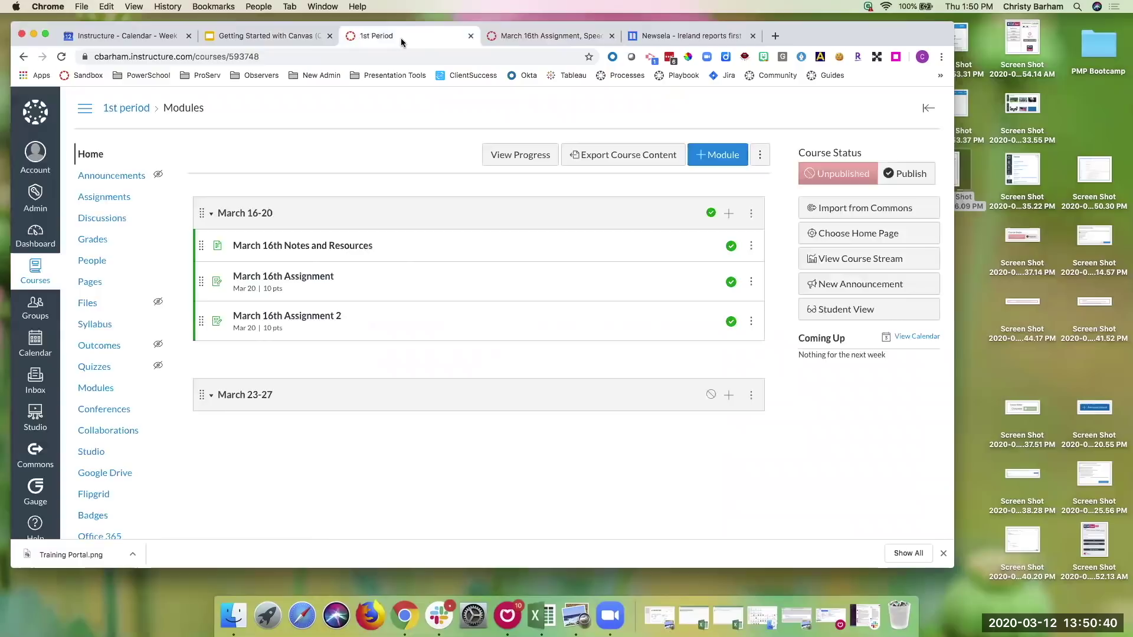
pyautogui.click(112, 176)
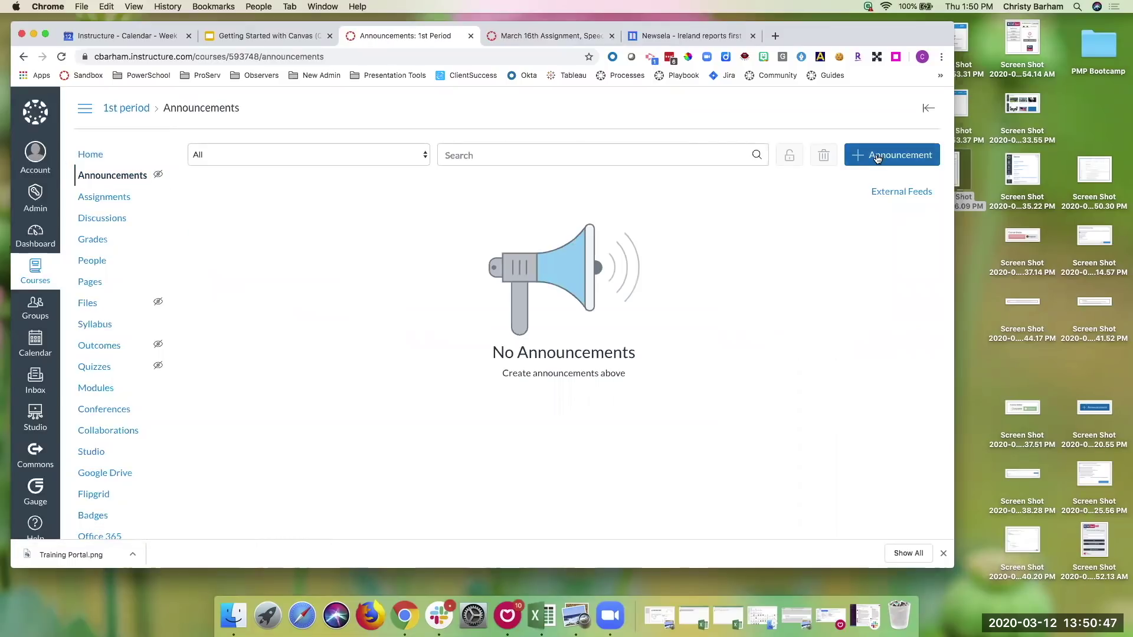
# - Start a new announcement in the 1st Period course and title it "March 16th"
pyautogui.click(877, 157)
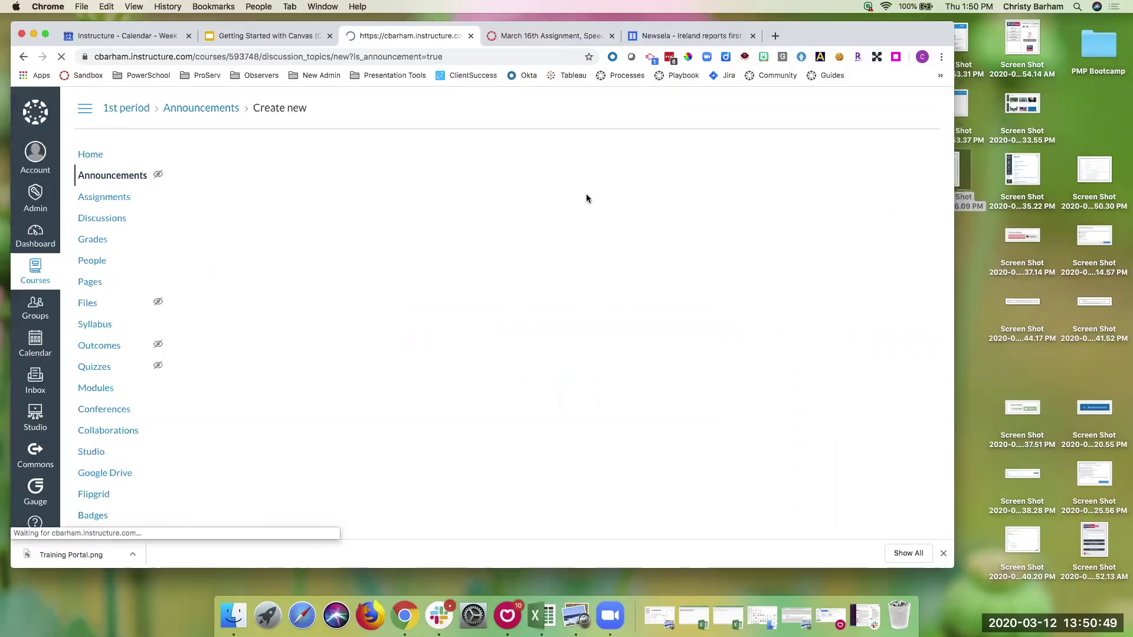
pyautogui.write('Marc')
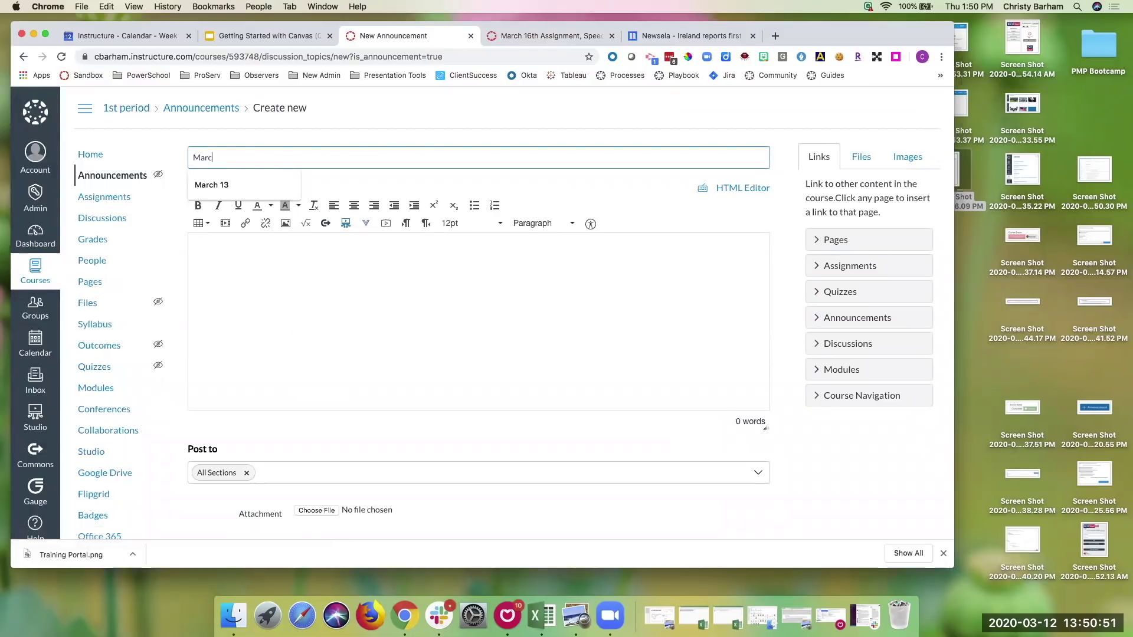
pyautogui.write('h 16th')
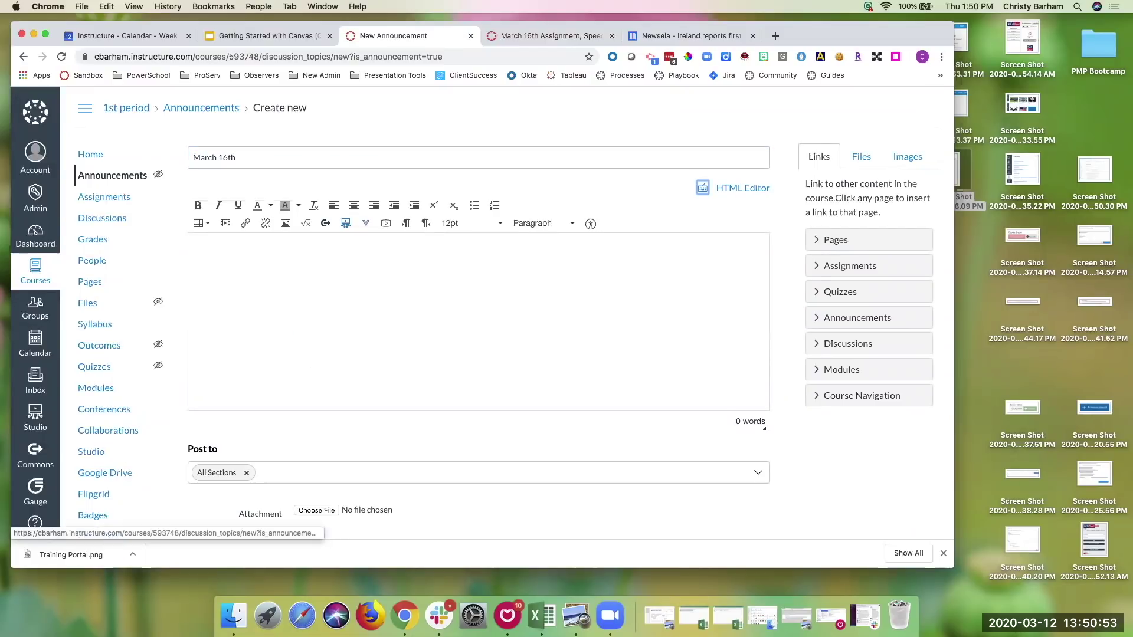
# - Begin the announcement message with the greeting "Good morning!" followed by an empty line
pyautogui.click(482, 275)
pyautogui.write('Hello')
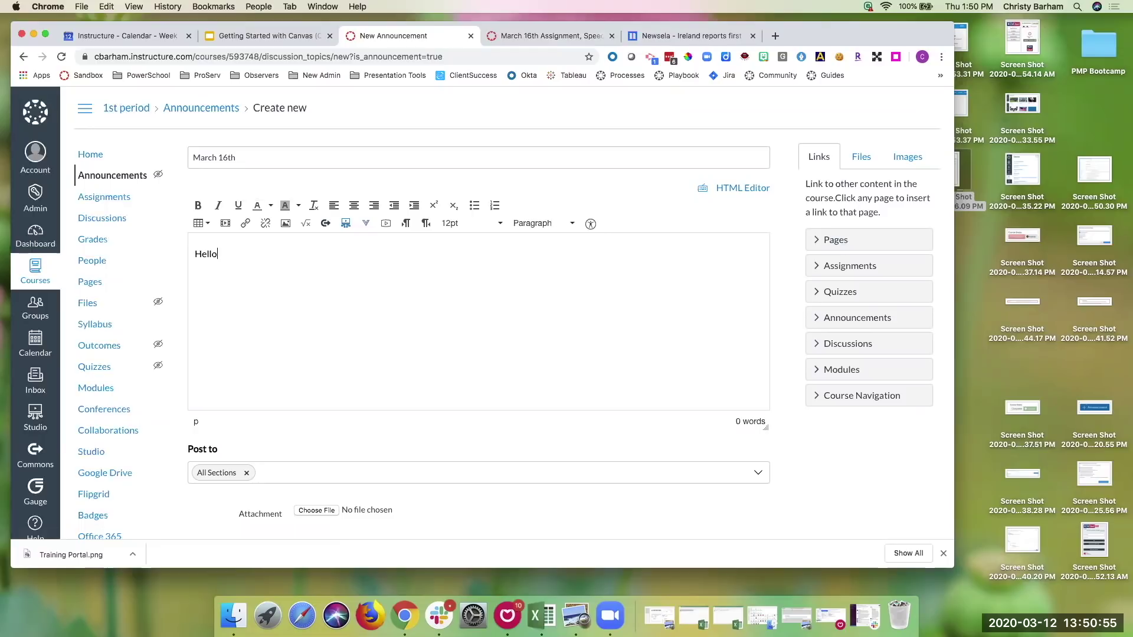
pyautogui.press('BackSpace')
pyautogui.press('BackSpace')
pyautogui.press('BackSpace')
pyautogui.write('Good morning!')
pyautogui.press('Return')
pyautogui.press('Return')
# - Below the greeting, write "Today you will read a Newsela article and complete 2 assignments"
pyautogui.write('T')
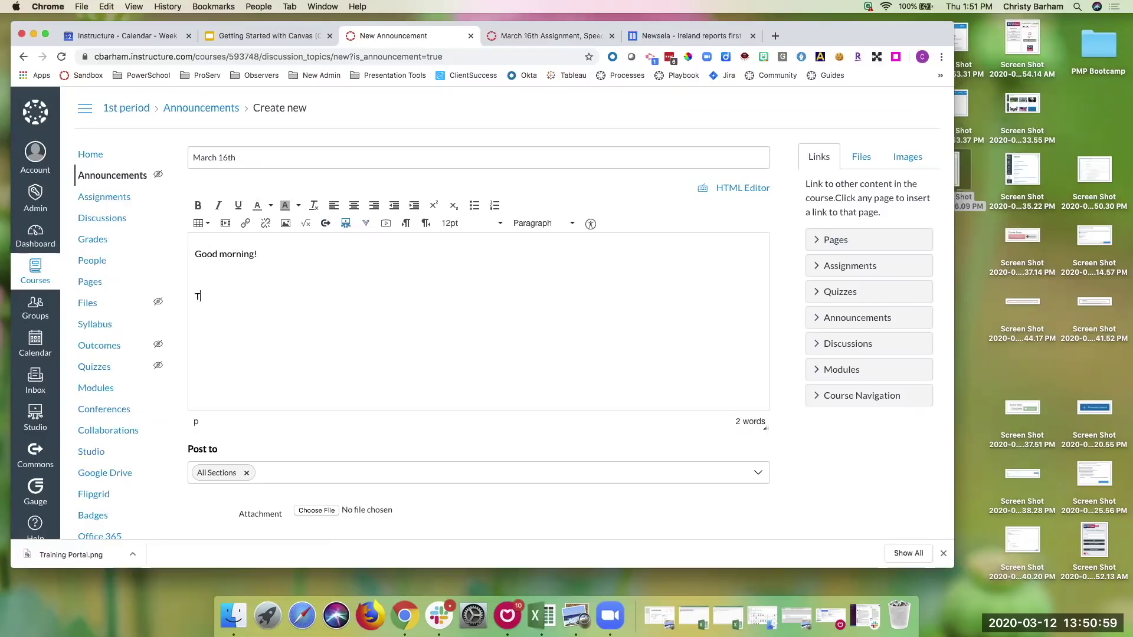
pyautogui.write('oday you will read a Newsela rticle and co')
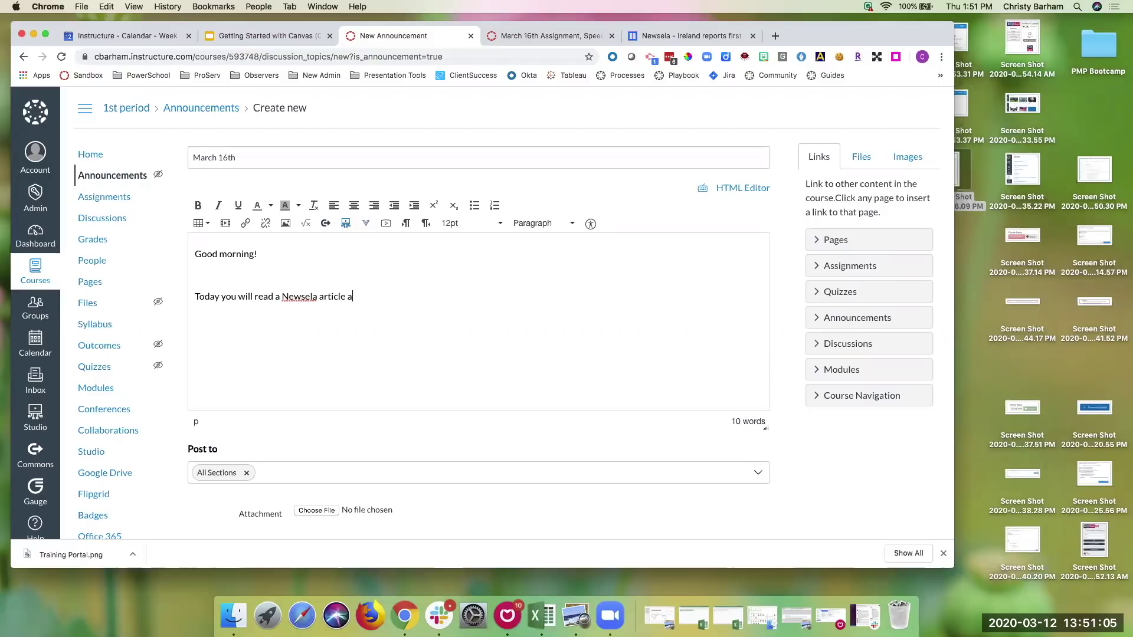
pyautogui.write('mplete 2 assignments')
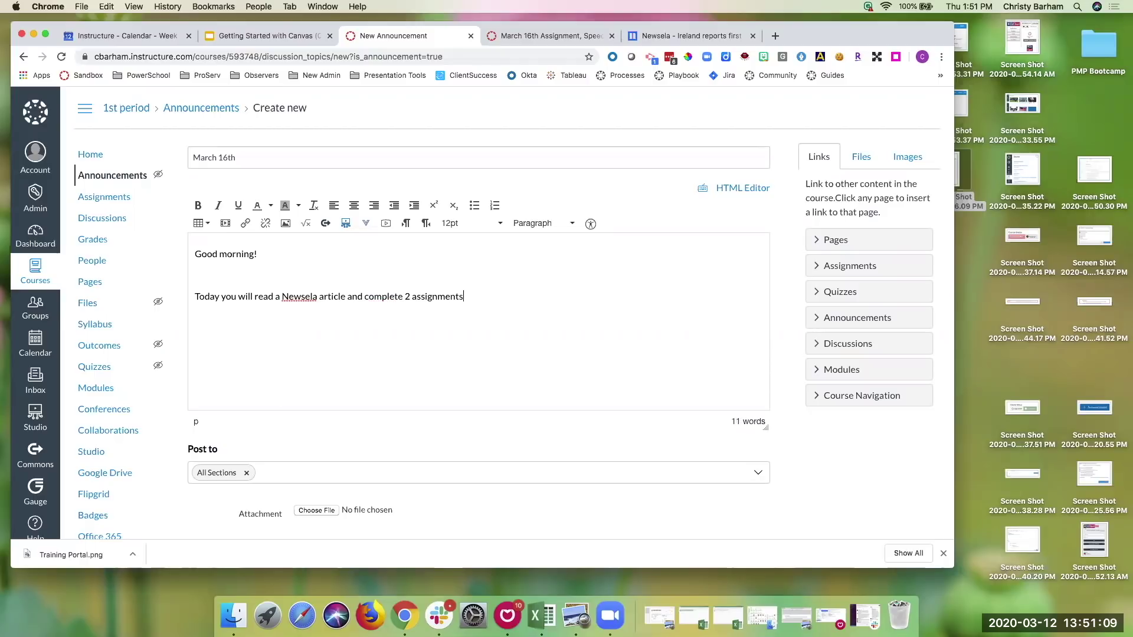
# - End that sentence and add "Please be sure to let me know if you have any questions." below it, leaving an empty line between them
pyautogui.write('. Please be sure to let me know if yo')
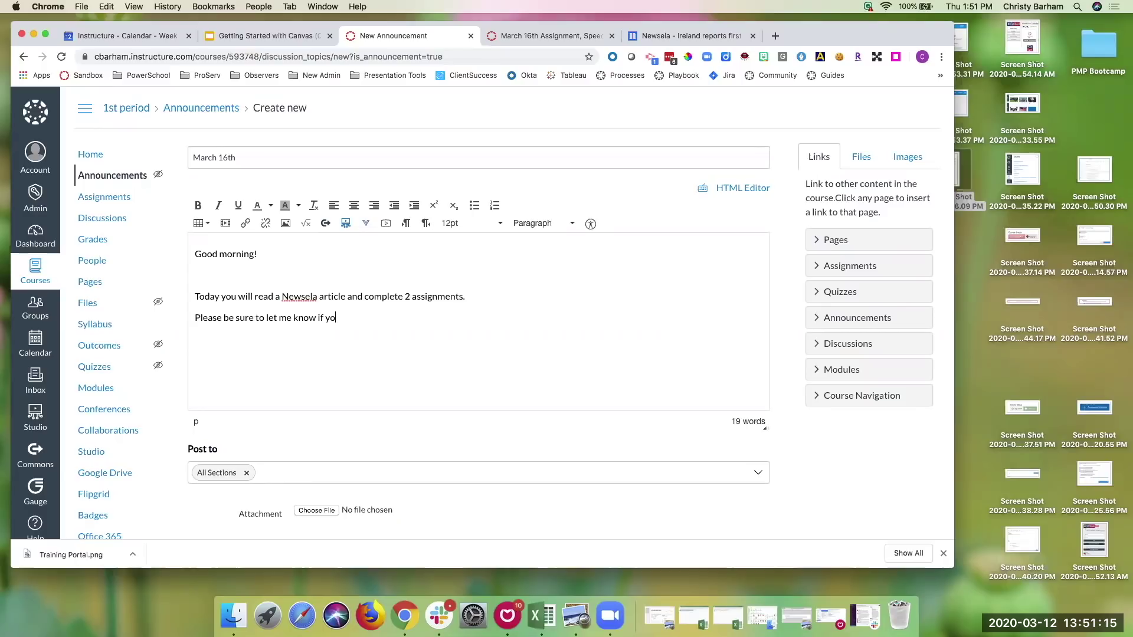
pyautogui.write('u have any u')
pyautogui.press('BackSpace')
pyautogui.write('queston')
pyautogui.press('BackSpace')
pyautogui.press('BackSpace')
pyautogui.write('ions.')
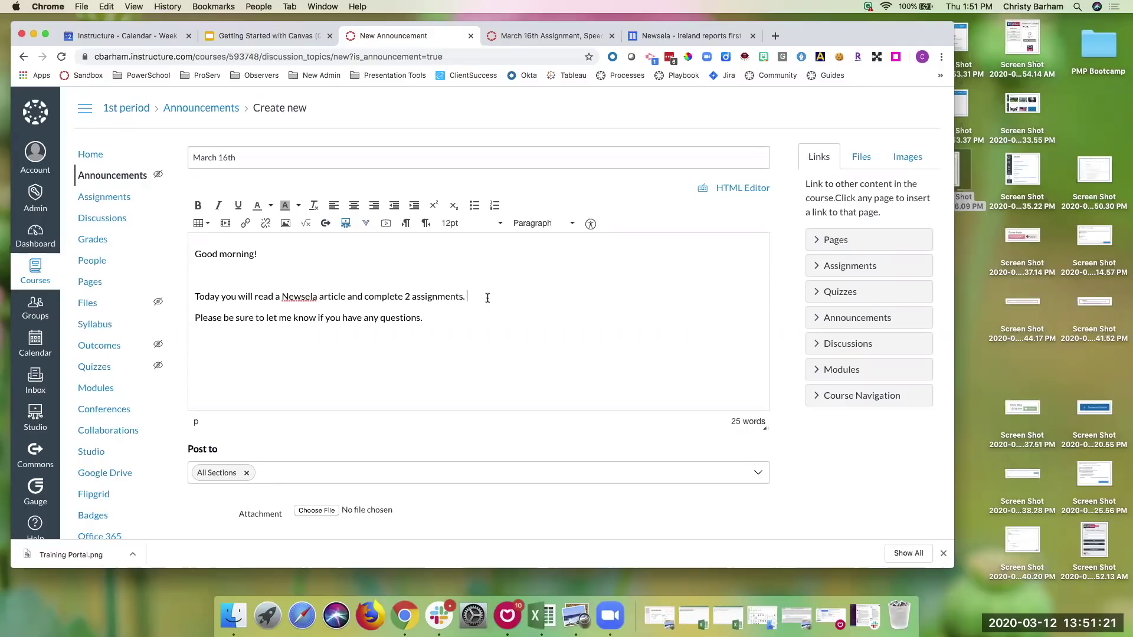
pyautogui.press('Return')
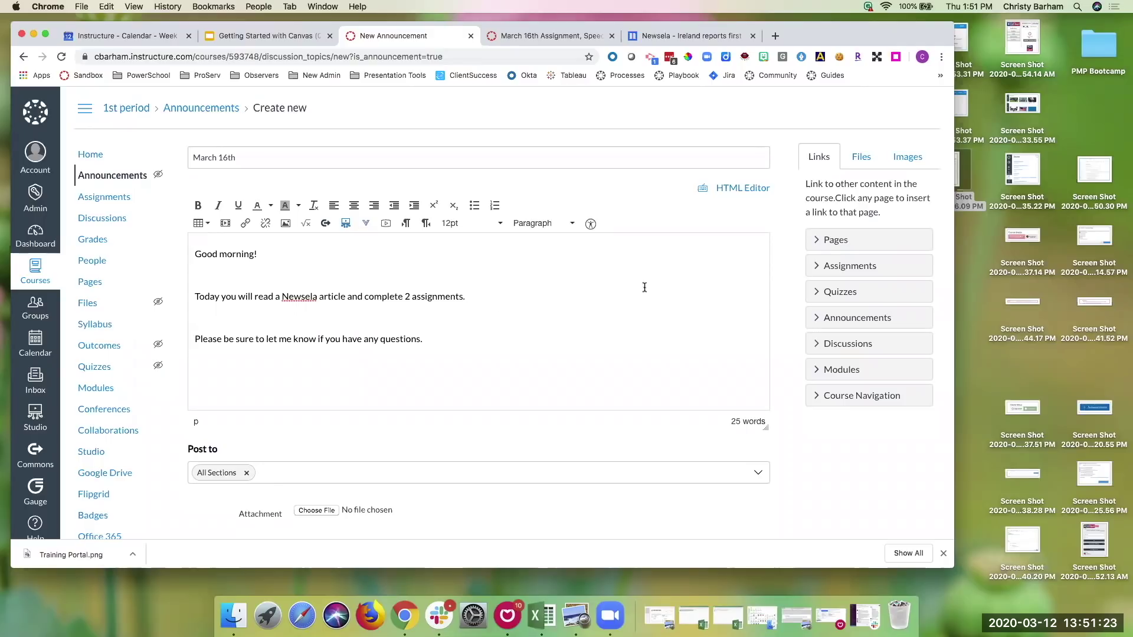
# - Insert course links to March 16th Notes and Resources, March 16th Assignment and March 16th Assignment 2 on separate lines above the closing sentence
pyautogui.click(819, 242)
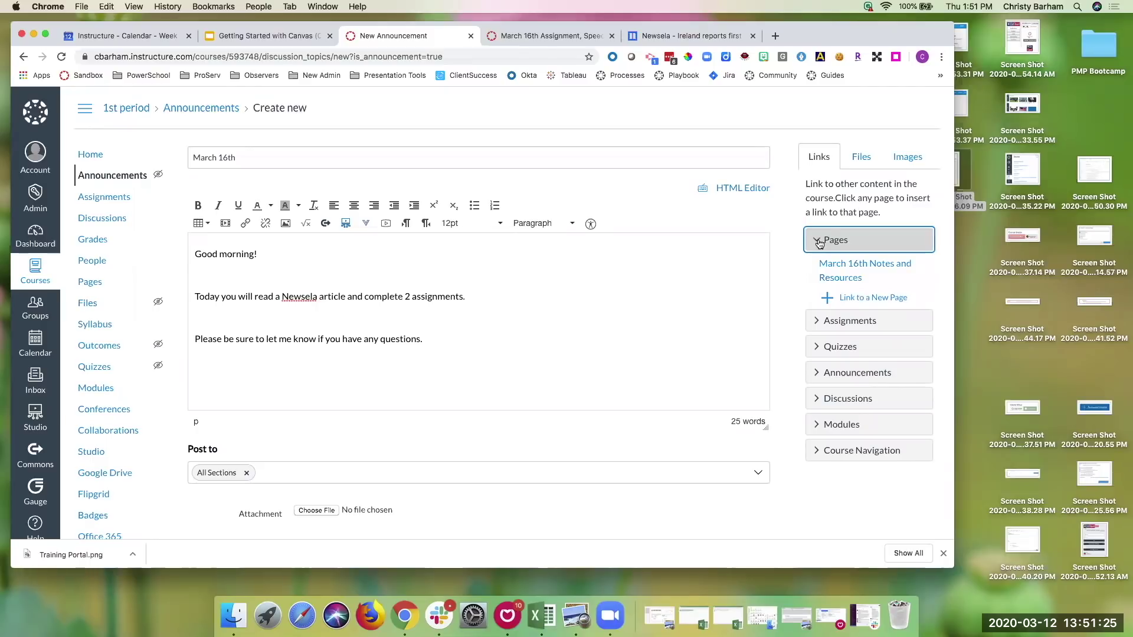
pyautogui.click(832, 263)
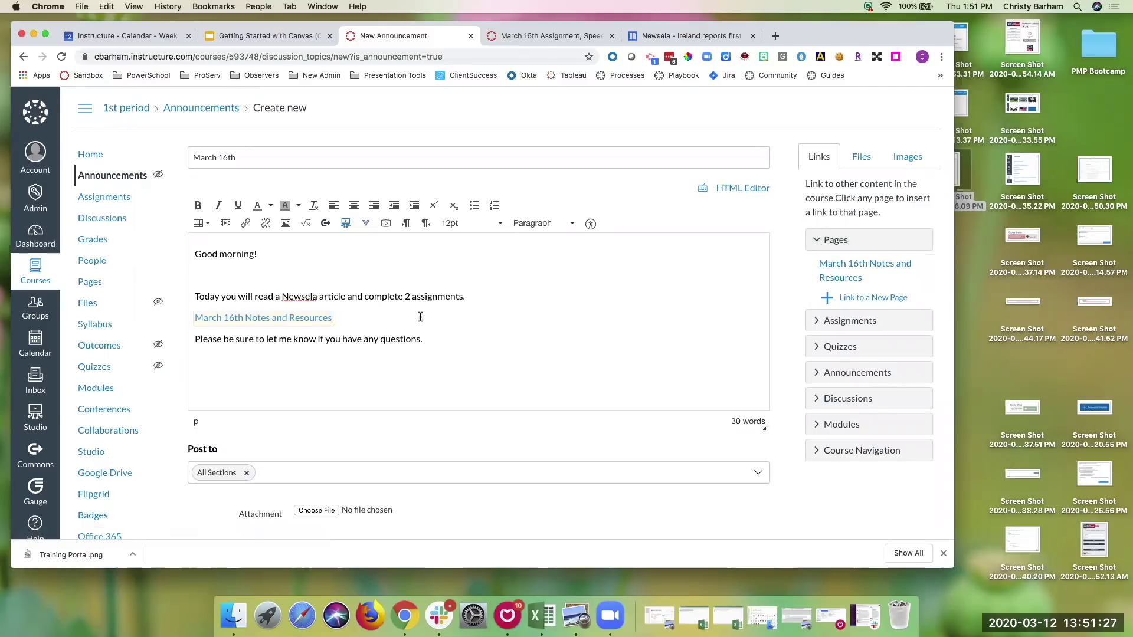
pyautogui.press('Return')
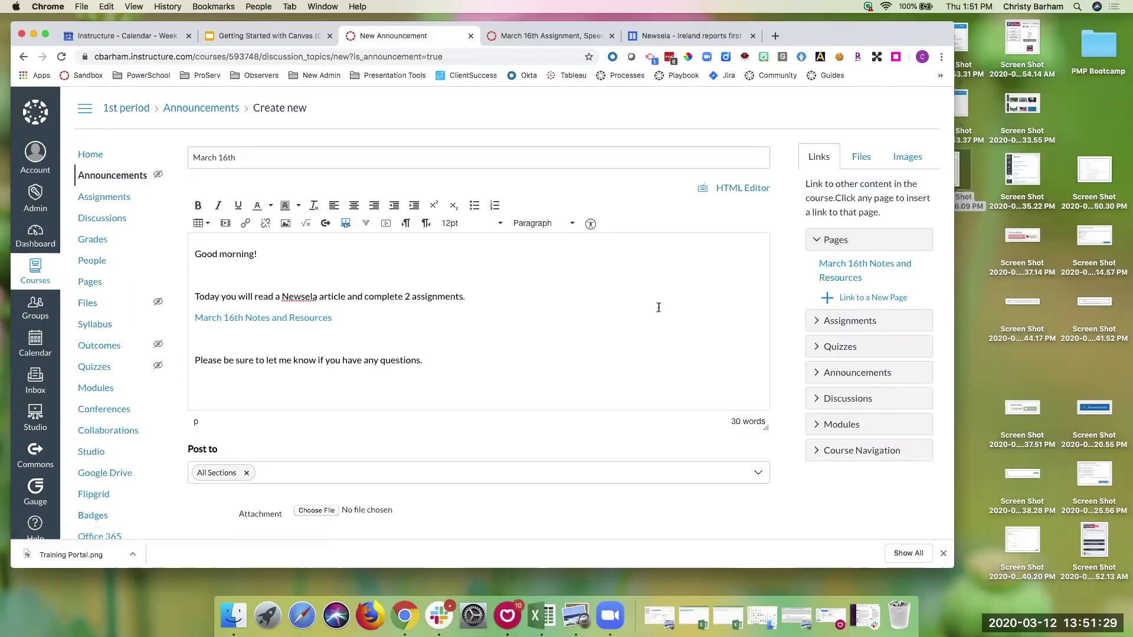
pyautogui.click(829, 321)
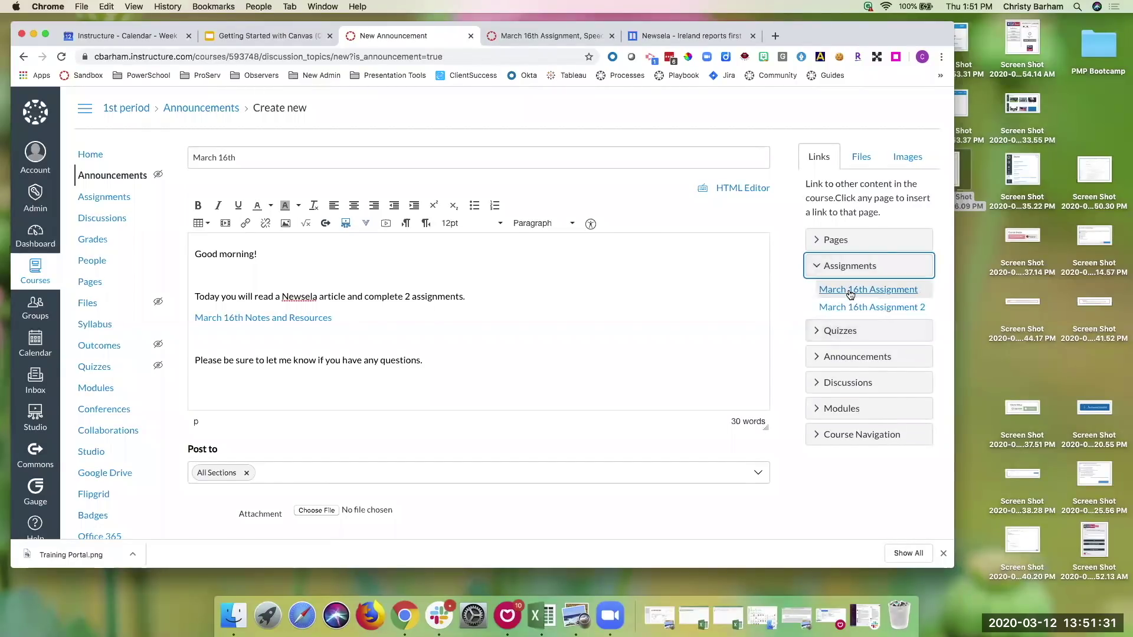
pyautogui.click(850, 290)
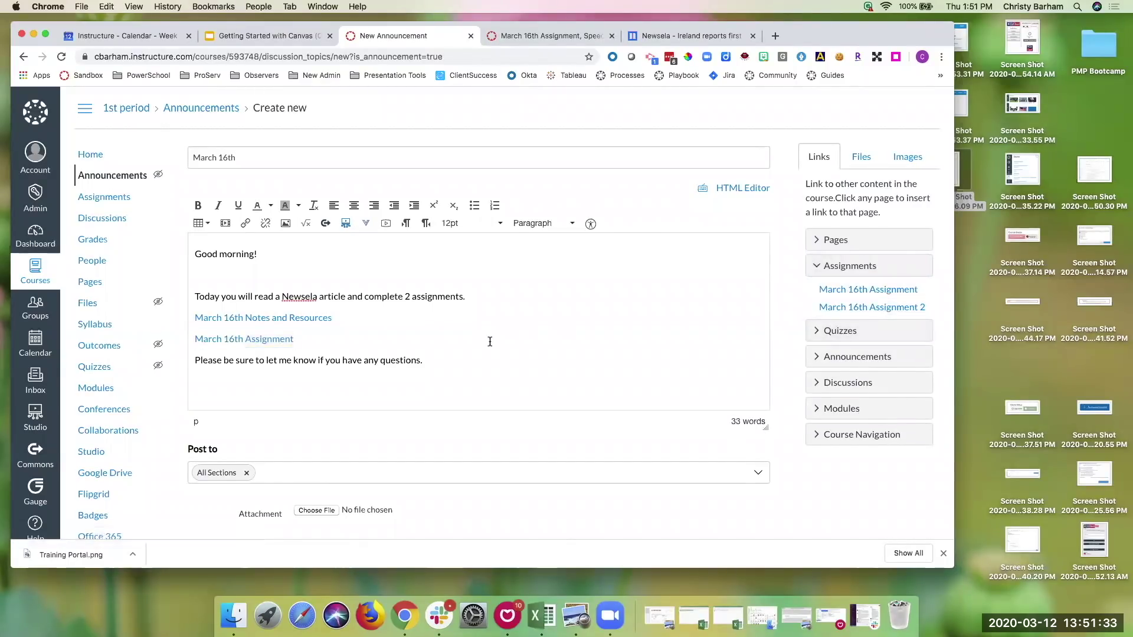
pyautogui.press('Return')
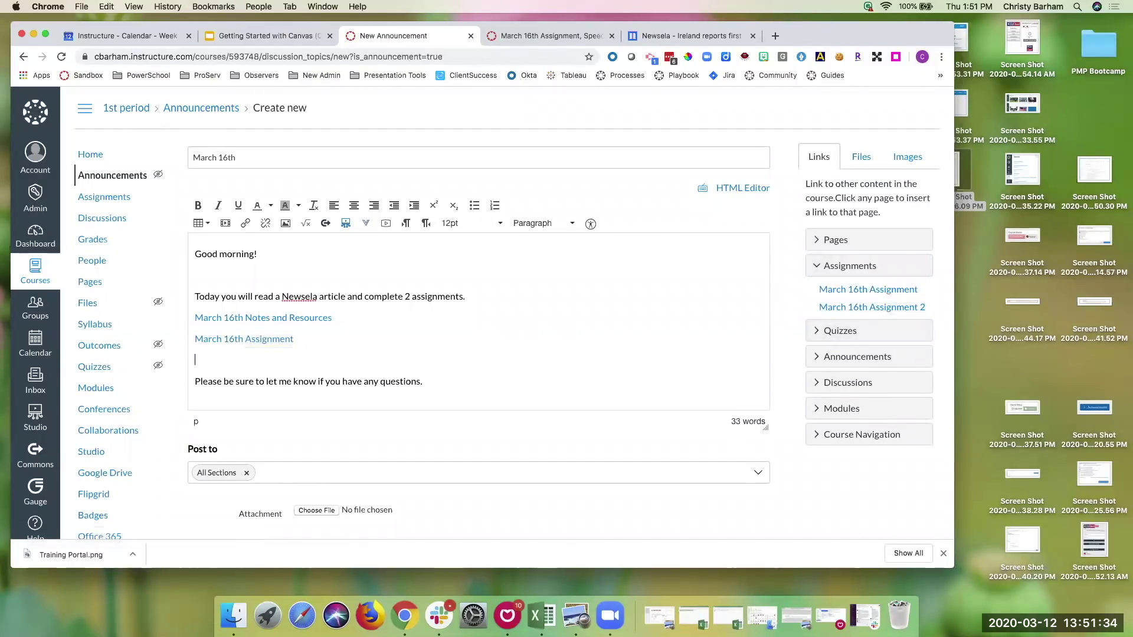
pyautogui.click(826, 307)
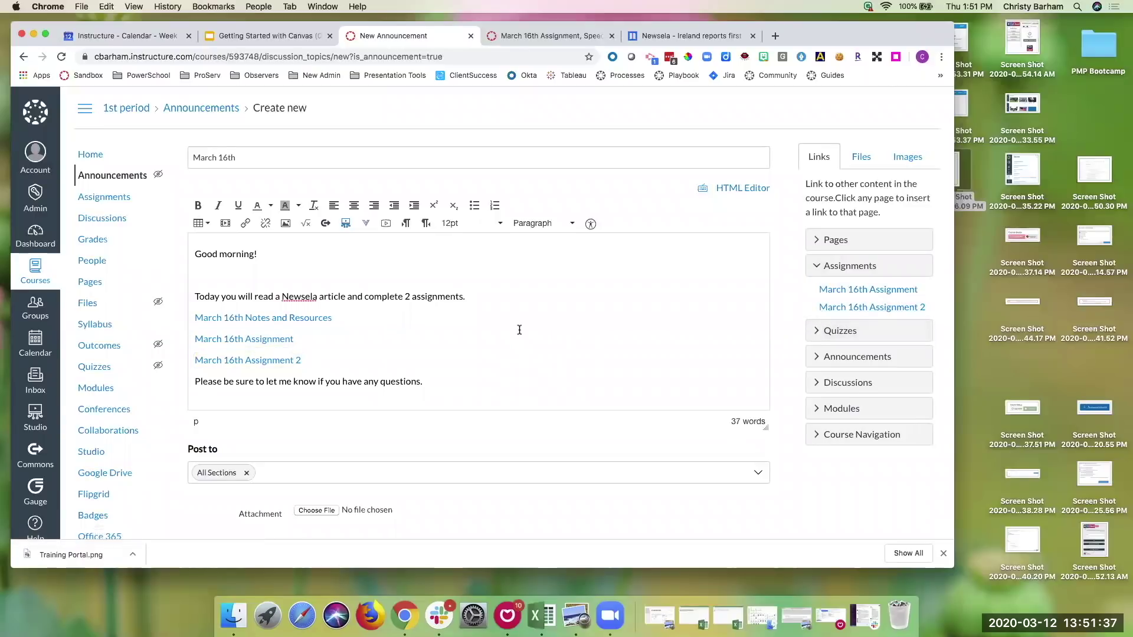
# - Delete the three inserted course links from the announcement message
pyautogui.scroll(-1, 519, 330)
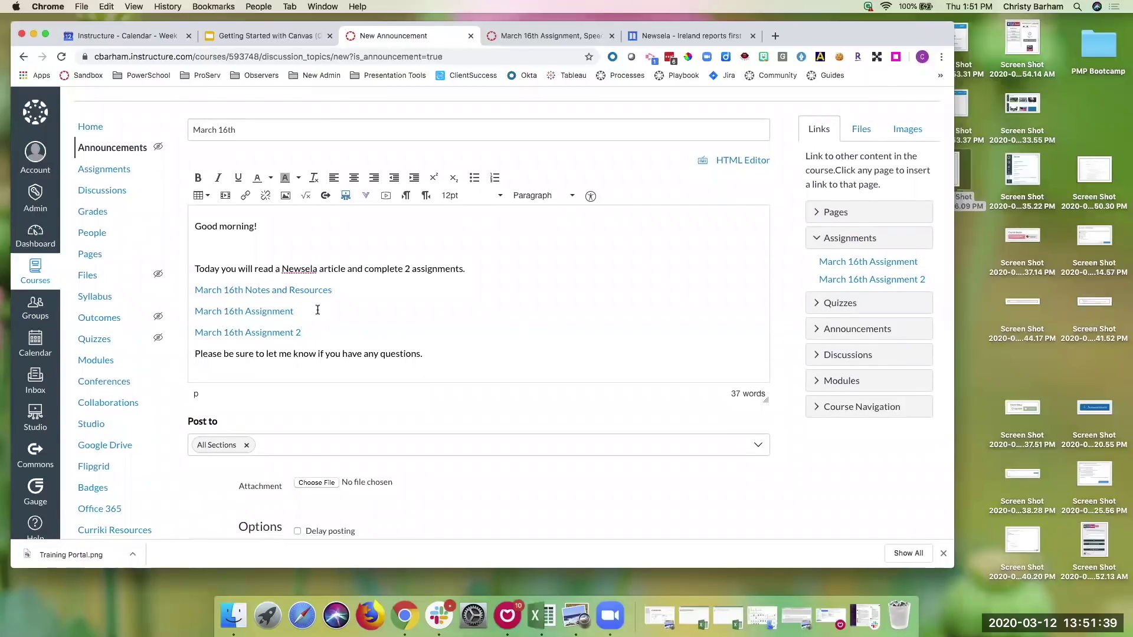
pyautogui.moveTo(302, 332); pyautogui.dragTo(183, 288)
pyautogui.press('BackSpace')
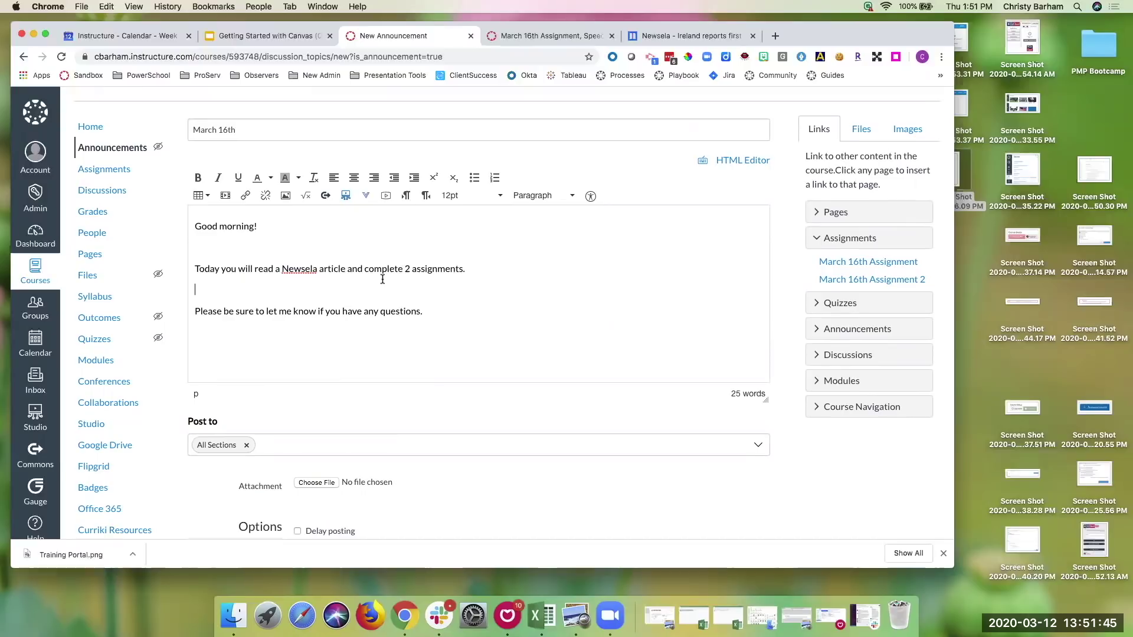
# - Insert a link to the March 16th Notes and Resources page under the Newsela sentence and start a new line below it
pyautogui.click(833, 212)
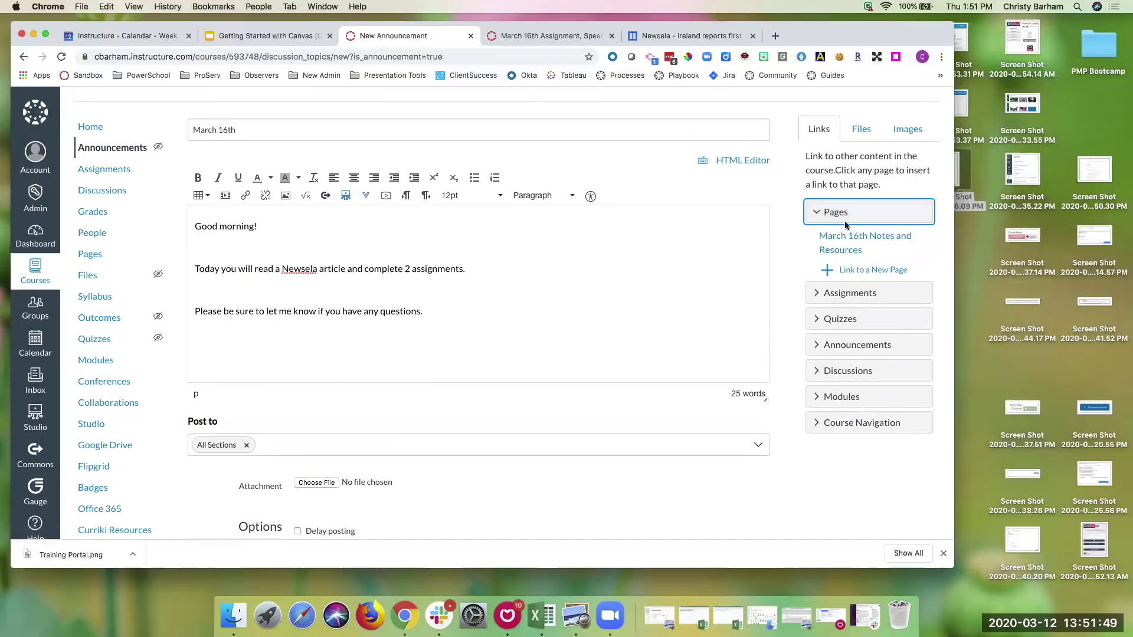
pyautogui.click(824, 217)
pyautogui.click(824, 217)
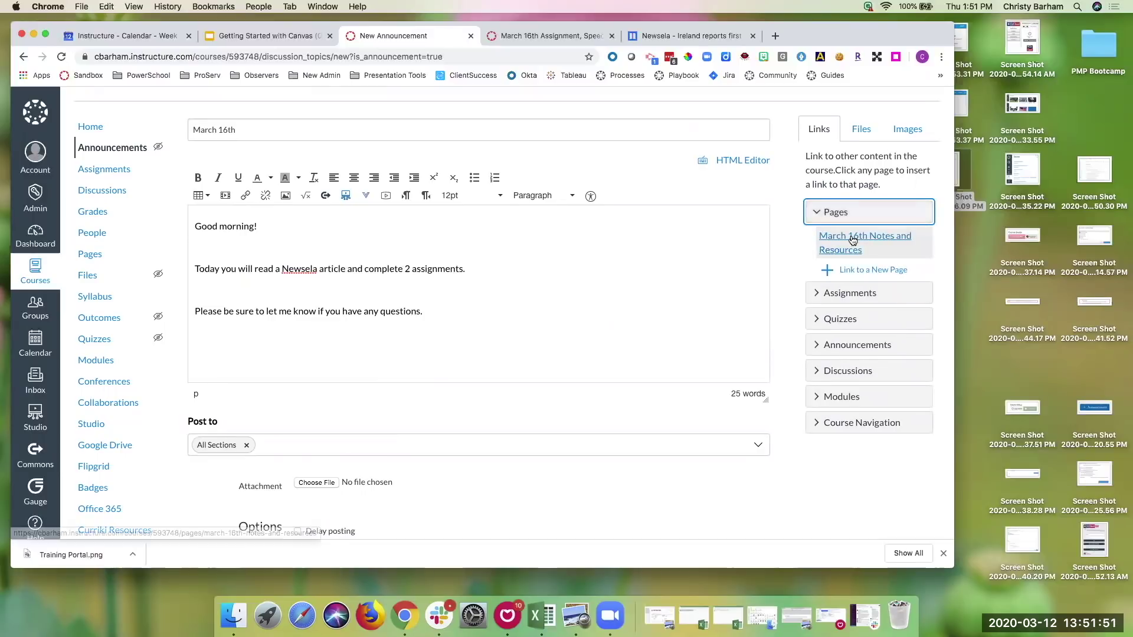
pyautogui.click(853, 238)
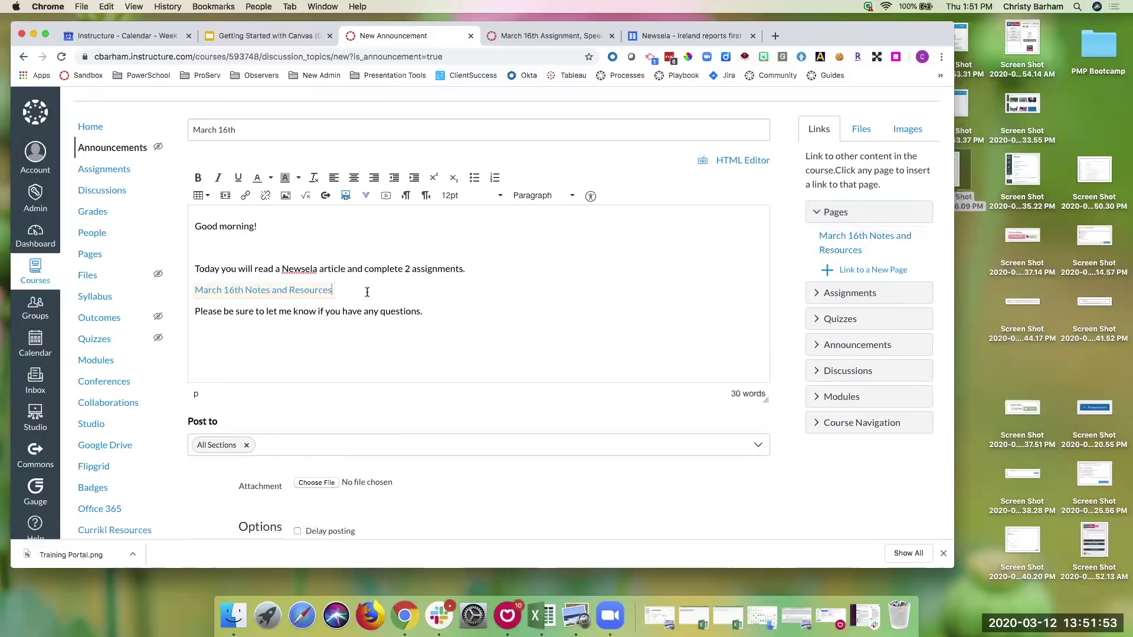
pyautogui.press('Return')
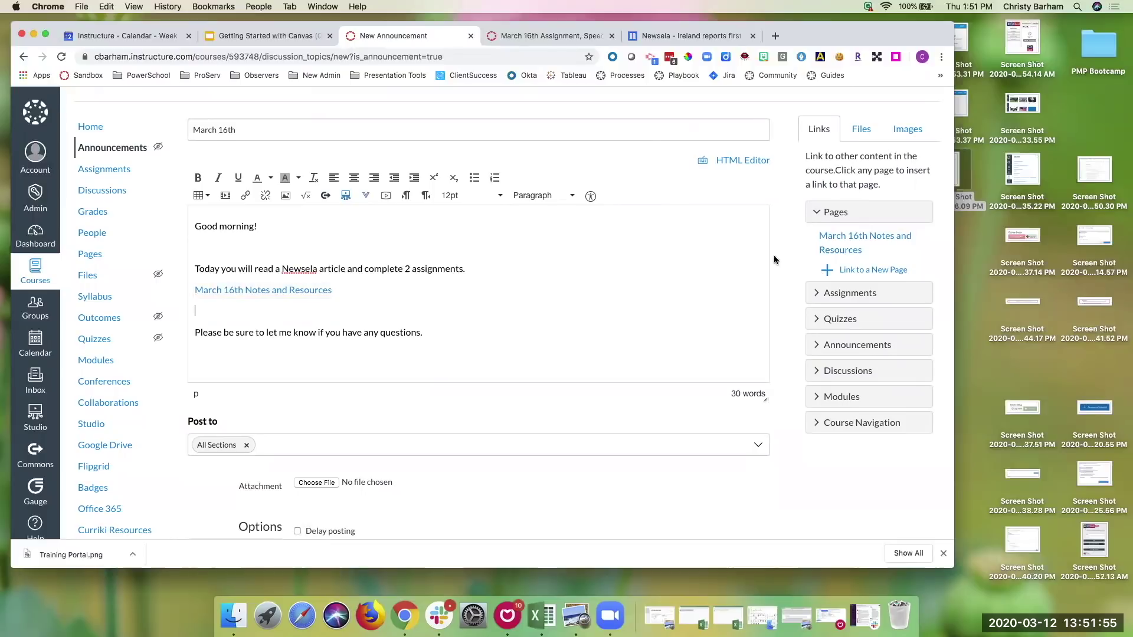
# - Insert links to March 16th Assignment and March 16th Assignment 2 on separate lines below the page link
pyautogui.click(850, 292)
pyautogui.click(844, 263)
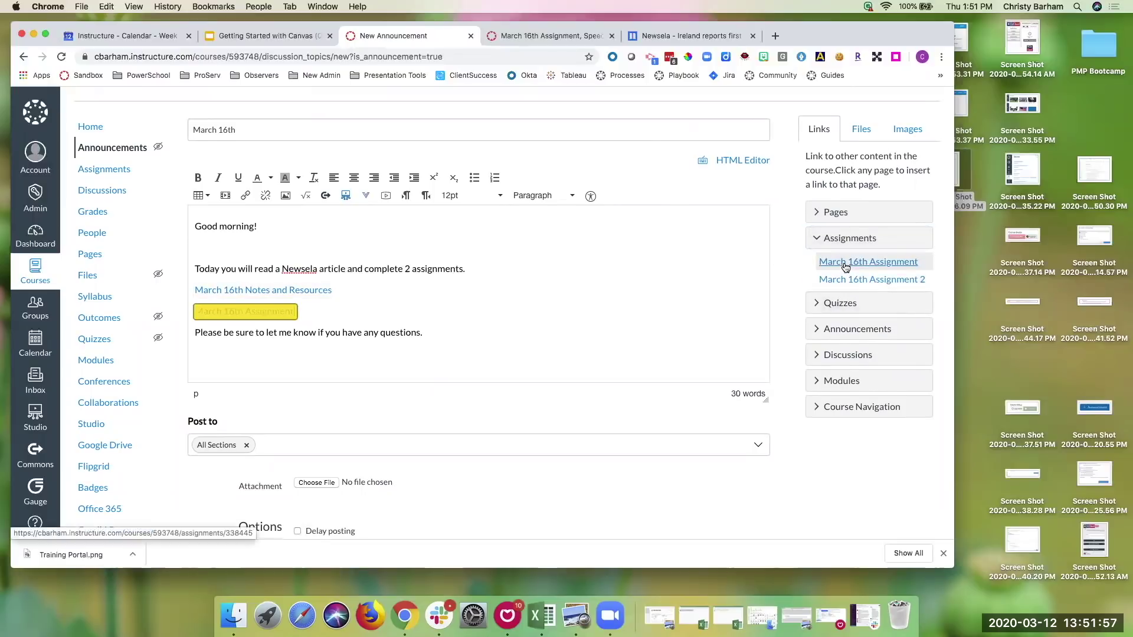
pyautogui.click(331, 311)
pyautogui.press('Return')
pyautogui.click(826, 279)
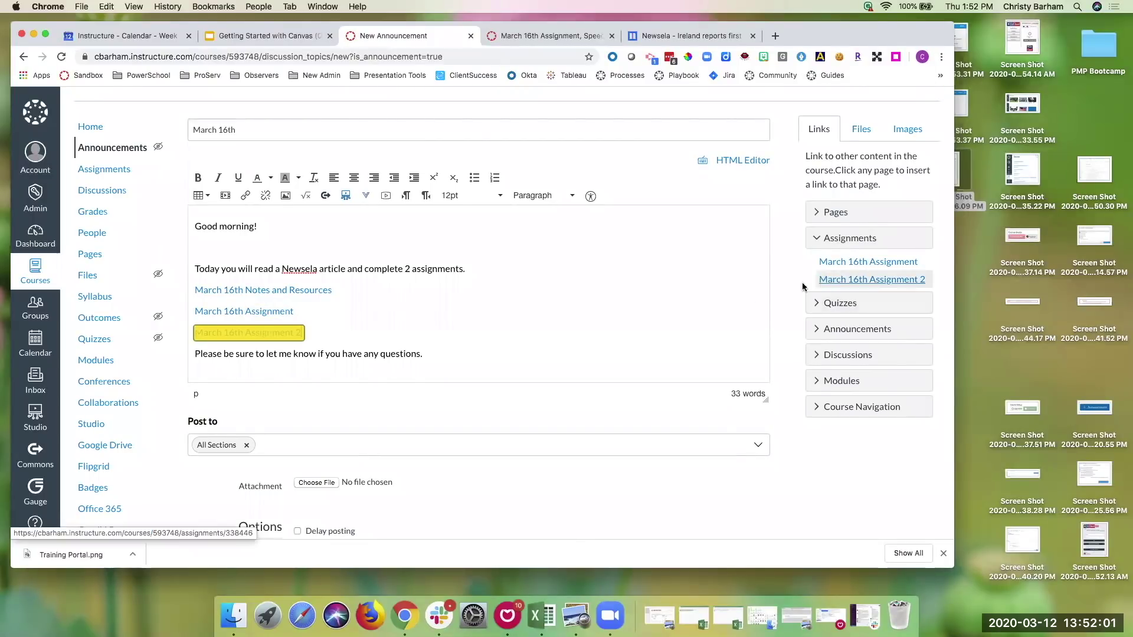
# - Put an empty line after the links, and close the message with "Have a great day!" and the teacher's name
pyautogui.scroll(-1, 499, 285)
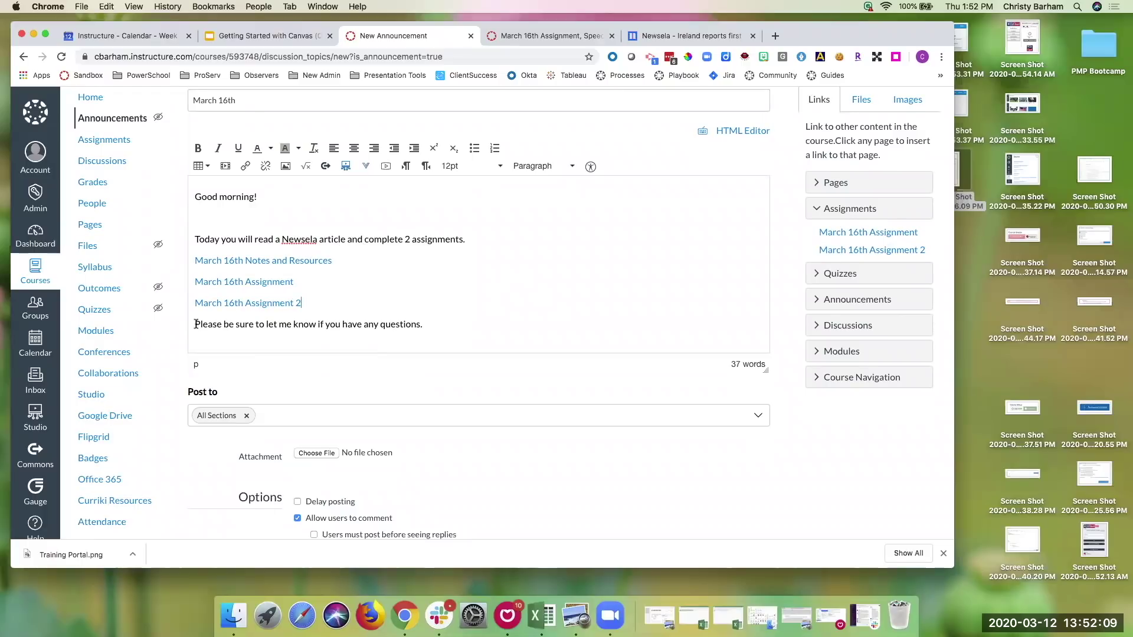
pyautogui.press('Return')
pyautogui.click(449, 346)
pyautogui.press('Return')
pyautogui.press('Return')
pyautogui.write('Have a great day!')
pyautogui.press('Return')
pyautogui.write('Ms. Barham')
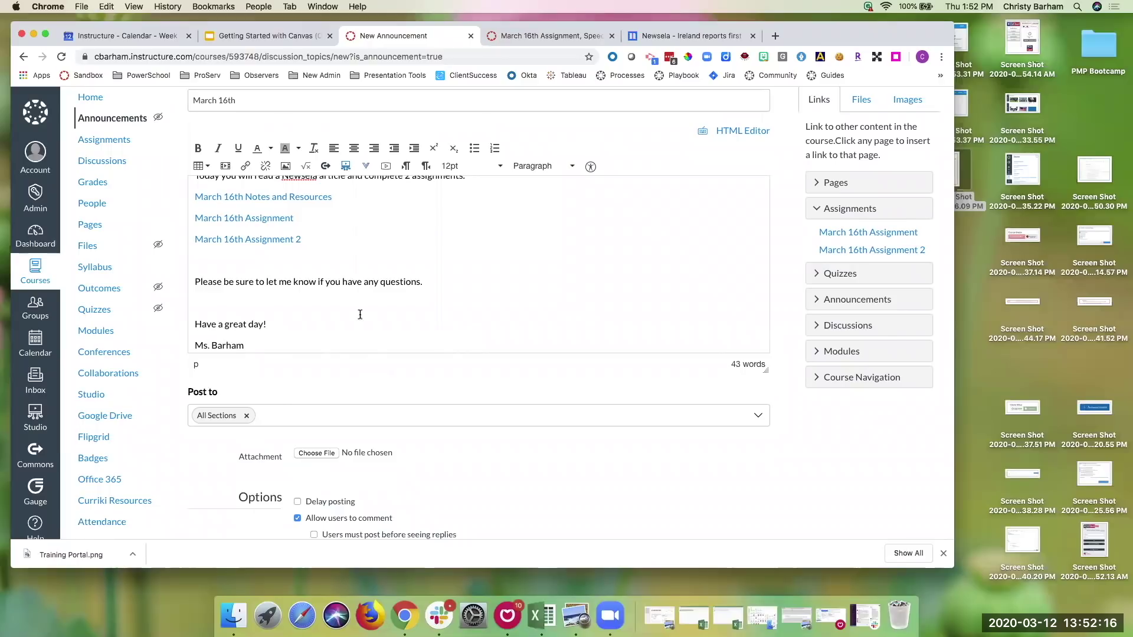
# - Enable delayed posting for the announcement and set it to post at Mar 16, 2020 8:00 am
pyautogui.scroll(-4, 360, 314)
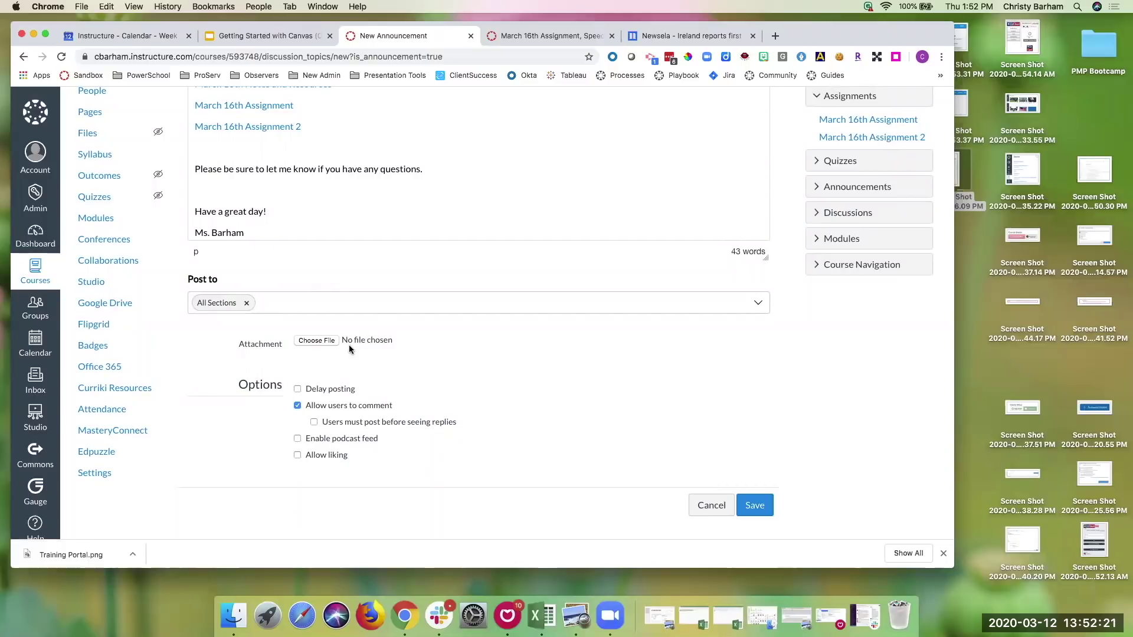
pyautogui.click(298, 391)
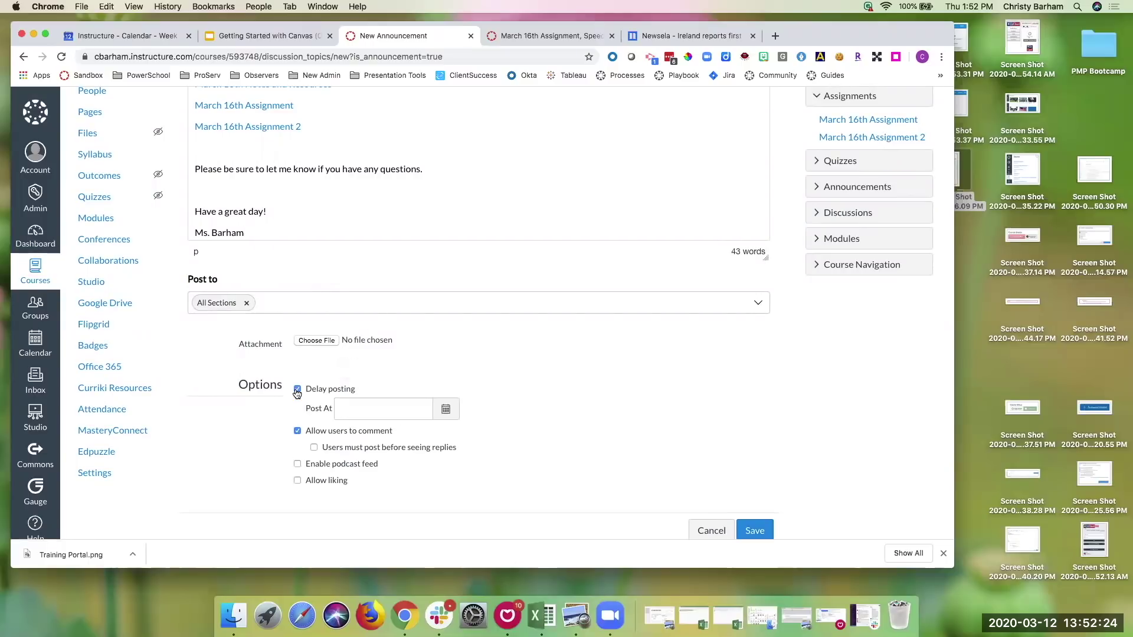
pyautogui.click(446, 411)
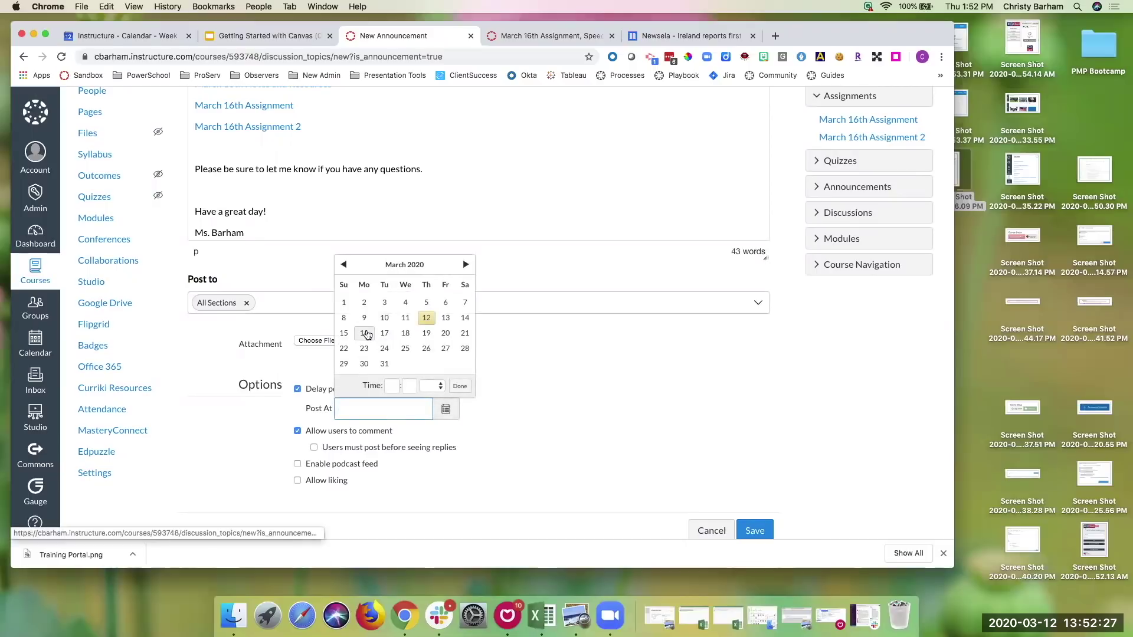
pyautogui.click(365, 333)
pyautogui.click(390, 385)
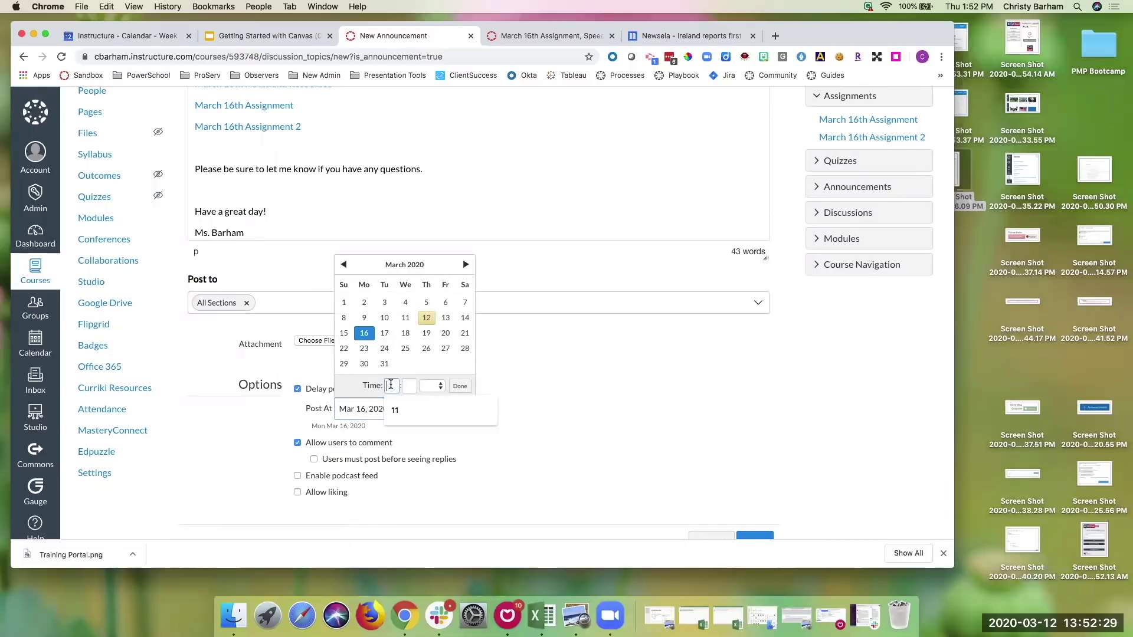
pyautogui.write('8')
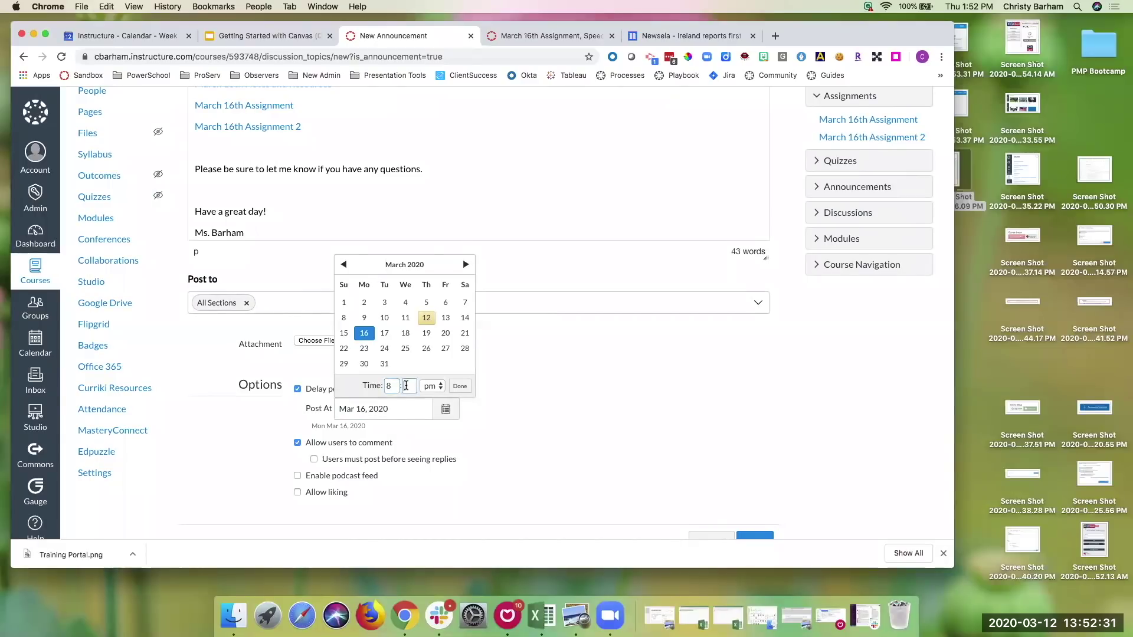
pyautogui.click(437, 387)
pyautogui.click(433, 376)
pyautogui.click(459, 386)
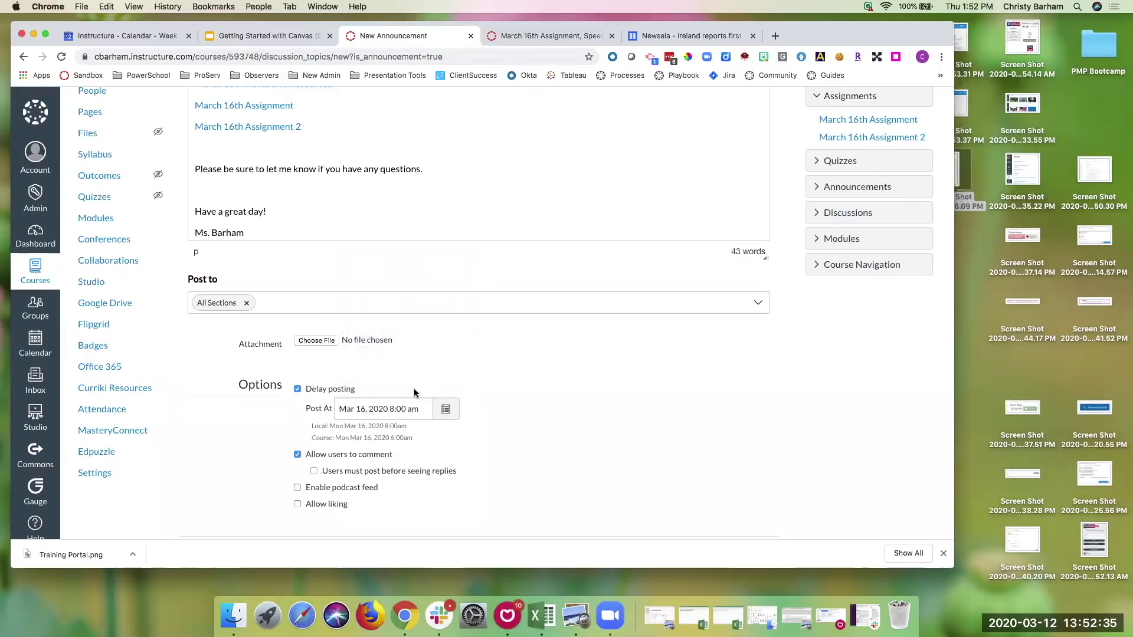
# - Turn off delayed posting and save the March 16th announcement for all sections
pyautogui.click(297, 389)
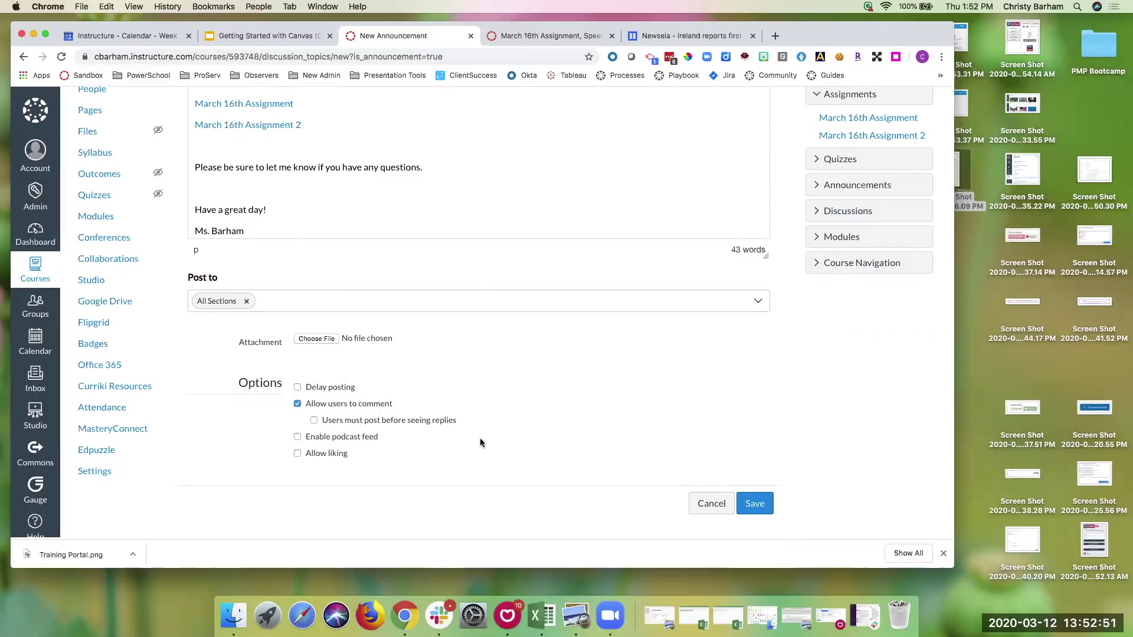
pyautogui.click(753, 505)
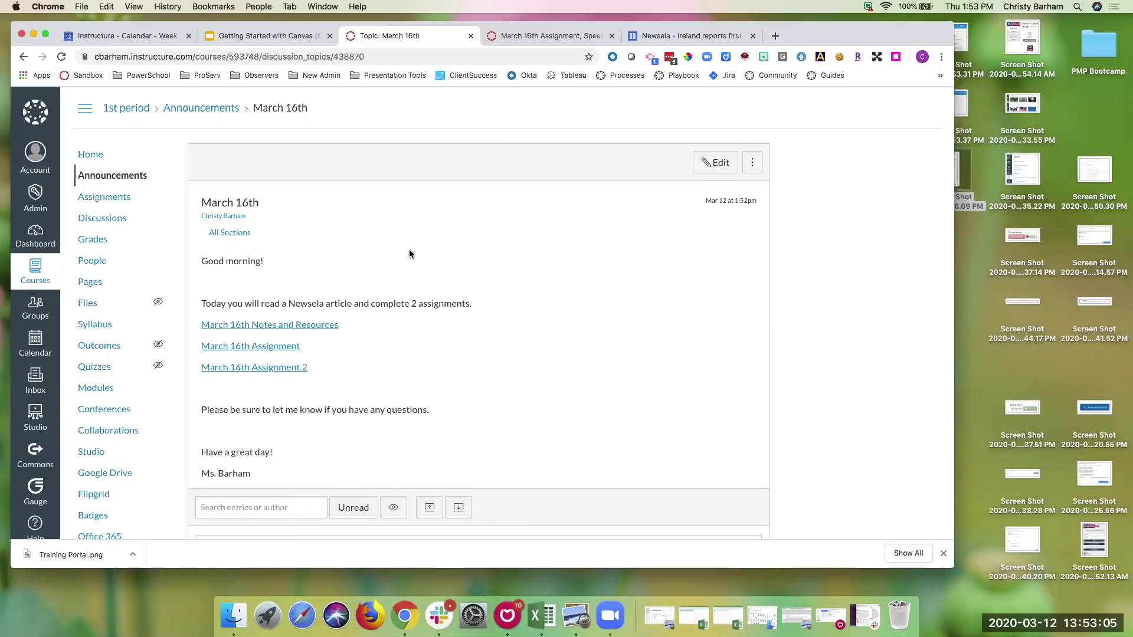
# - Check the course home page and the list of posted announcements
pyautogui.click(92, 154)
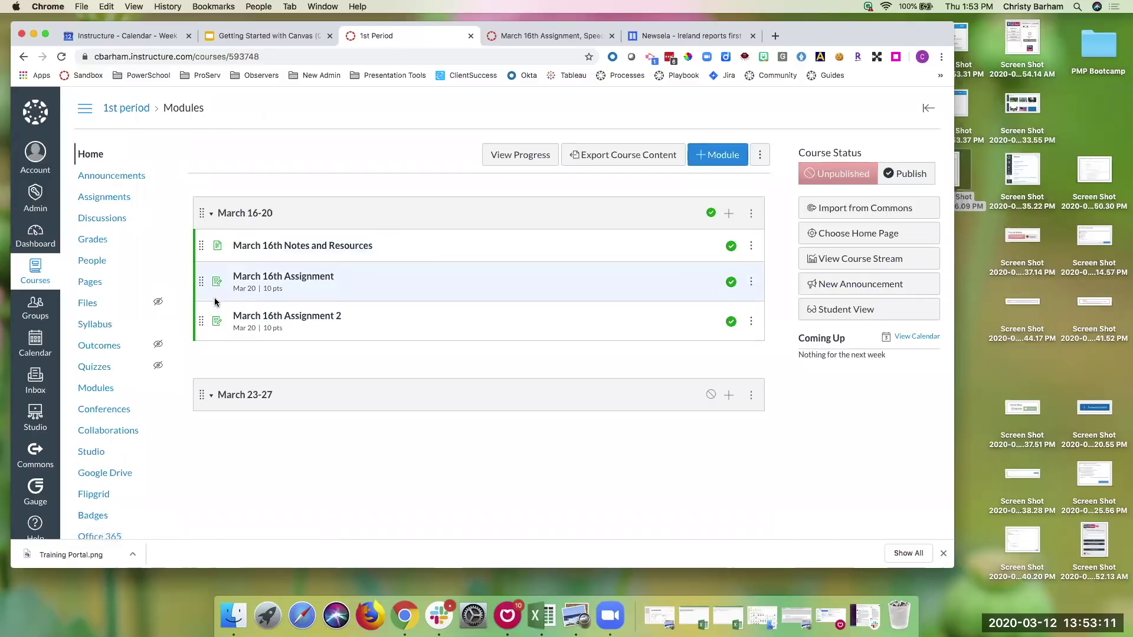
pyautogui.click(116, 180)
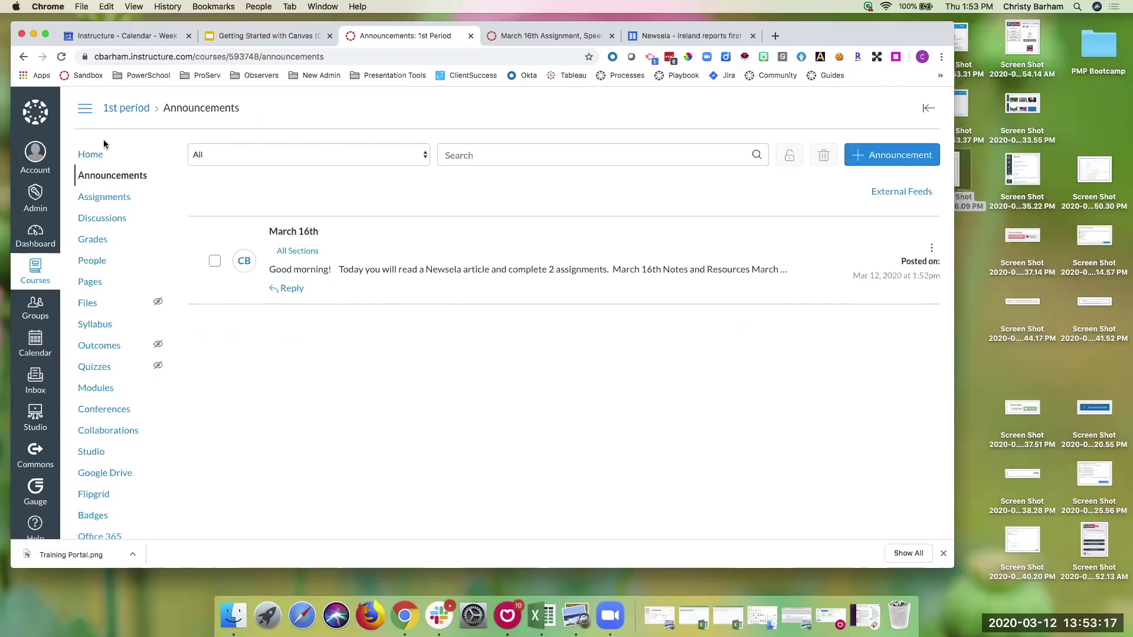
pyautogui.scroll(-4, 103, 229)
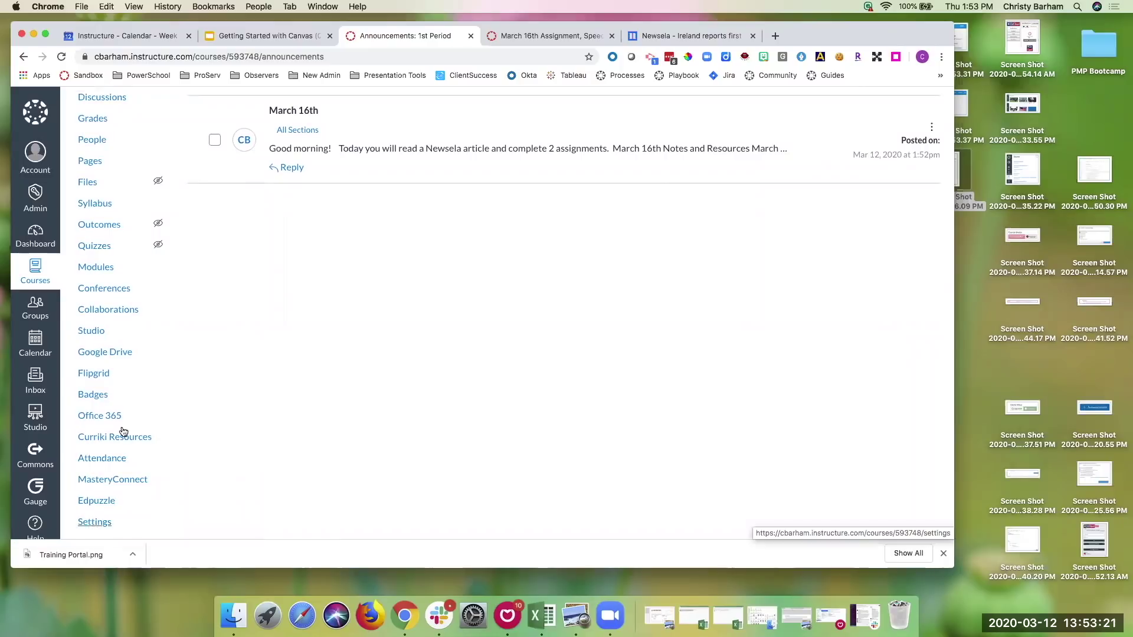
pyautogui.scroll(4, 123, 432)
pyautogui.click(87, 154)
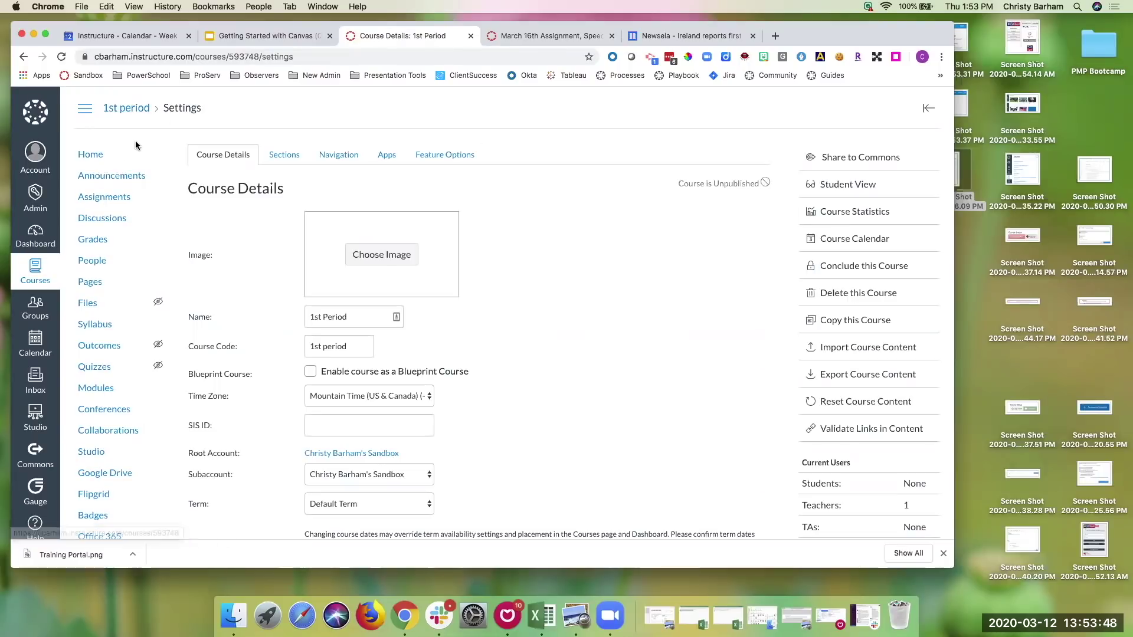
# - Reveal the additional options at the end of the Course Details settings
pyautogui.scroll(-6, 139, 144)
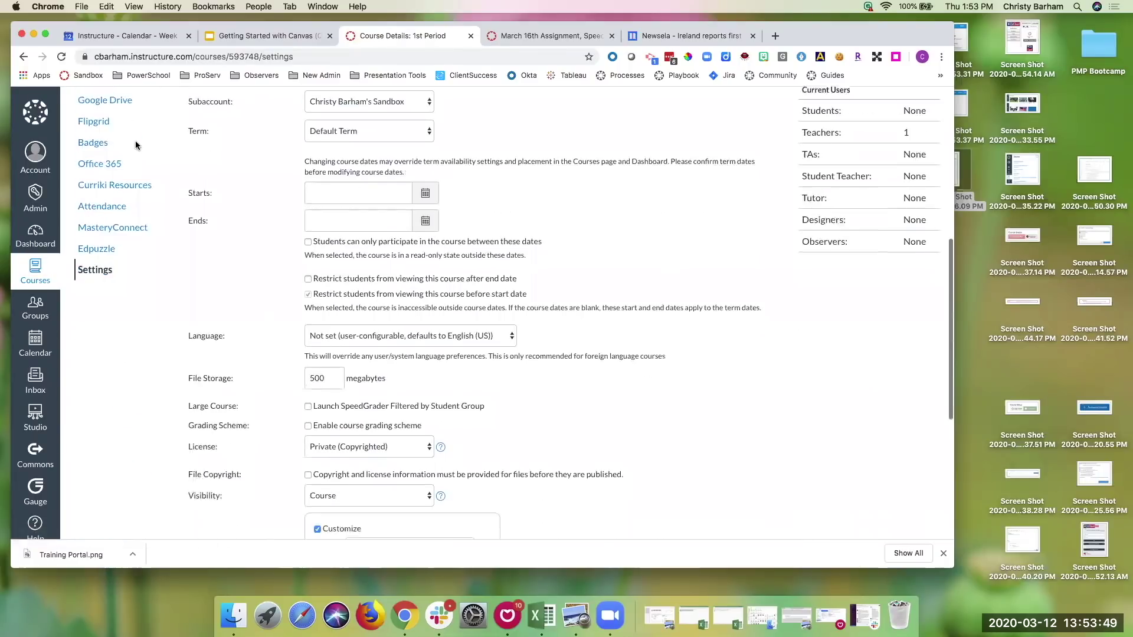
pyautogui.scroll(-5, 135, 145)
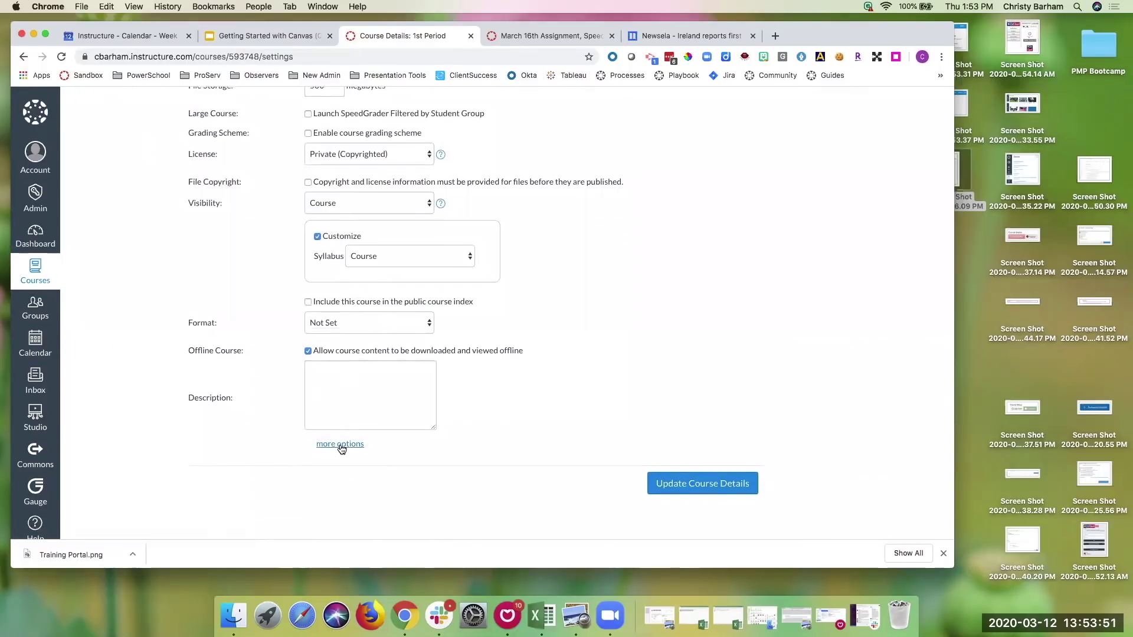
pyautogui.click(341, 447)
pyautogui.scroll(-3, 341, 448)
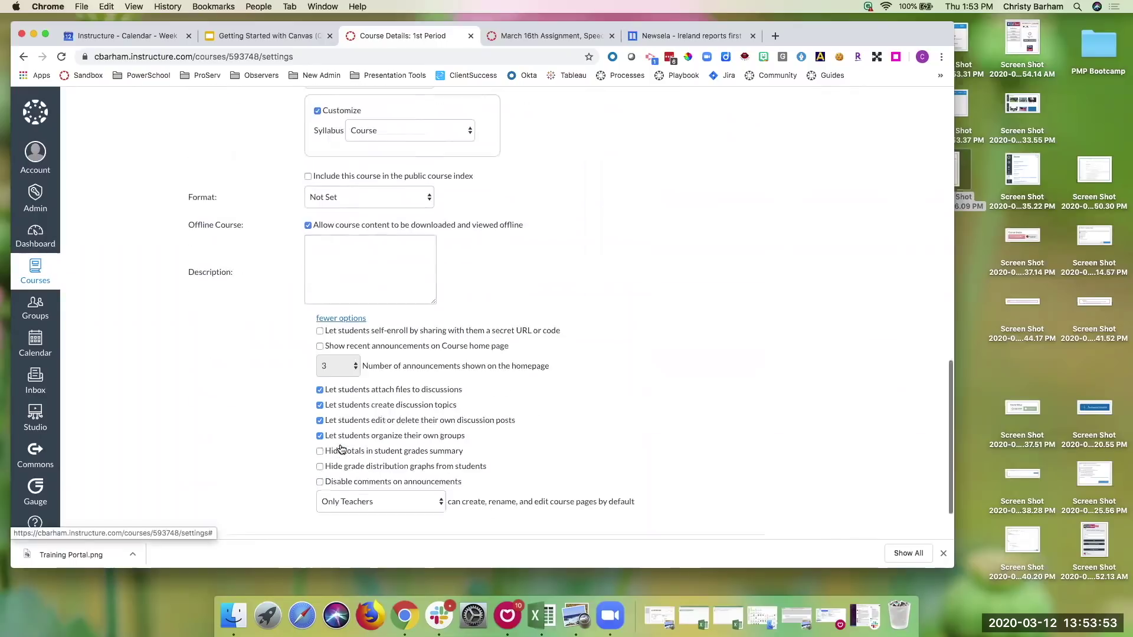
pyautogui.scroll(15, 312, 220)
pyautogui.scroll(2, 313, 220)
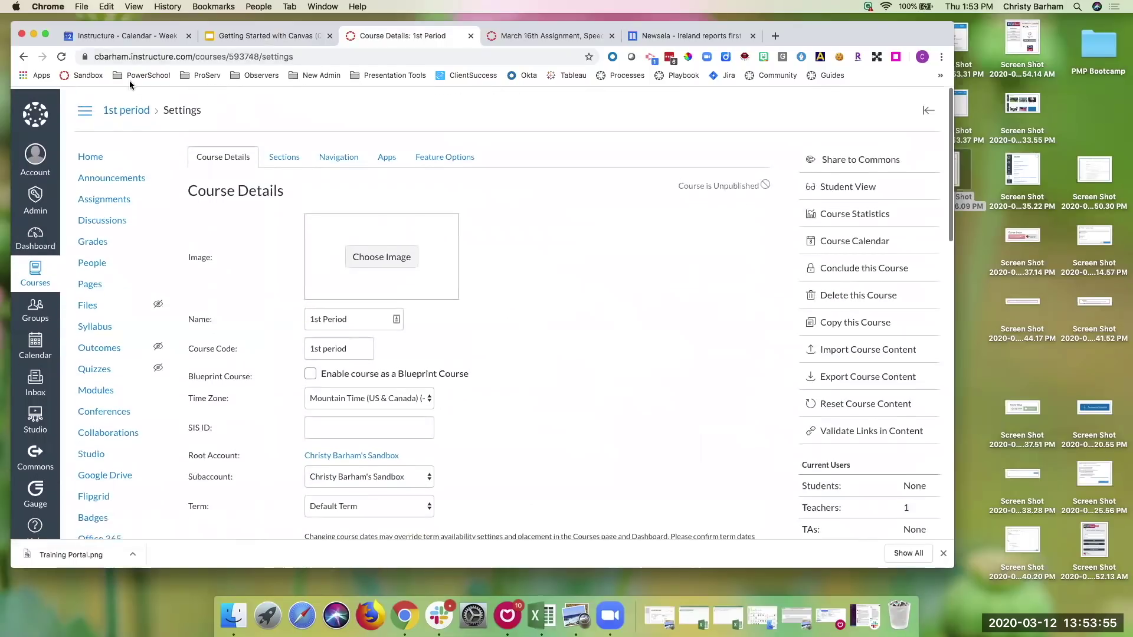
# - Enable showing recent announcements on the course home page and update the course details
pyautogui.scroll(-2, 105, 398)
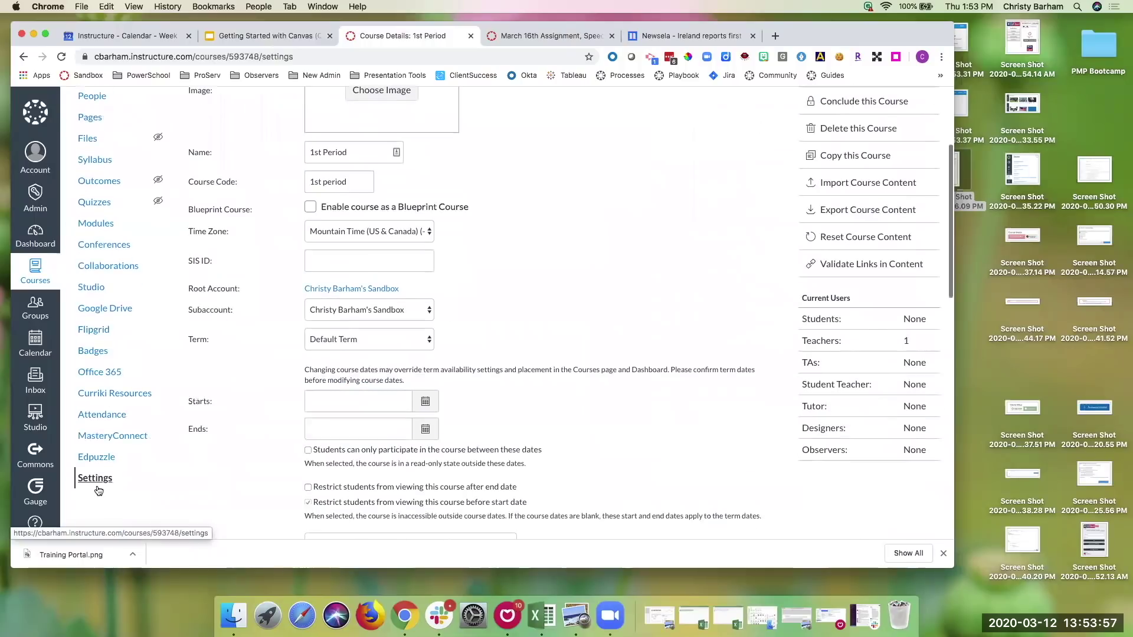
pyautogui.scroll(-6, 194, 489)
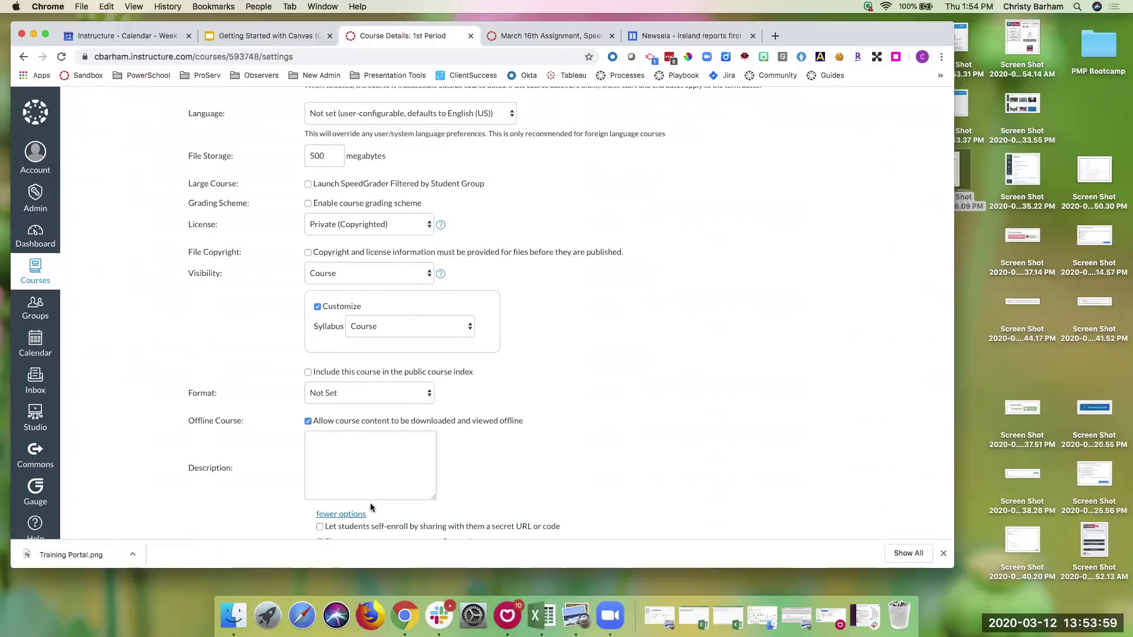
pyautogui.scroll(-3, 370, 503)
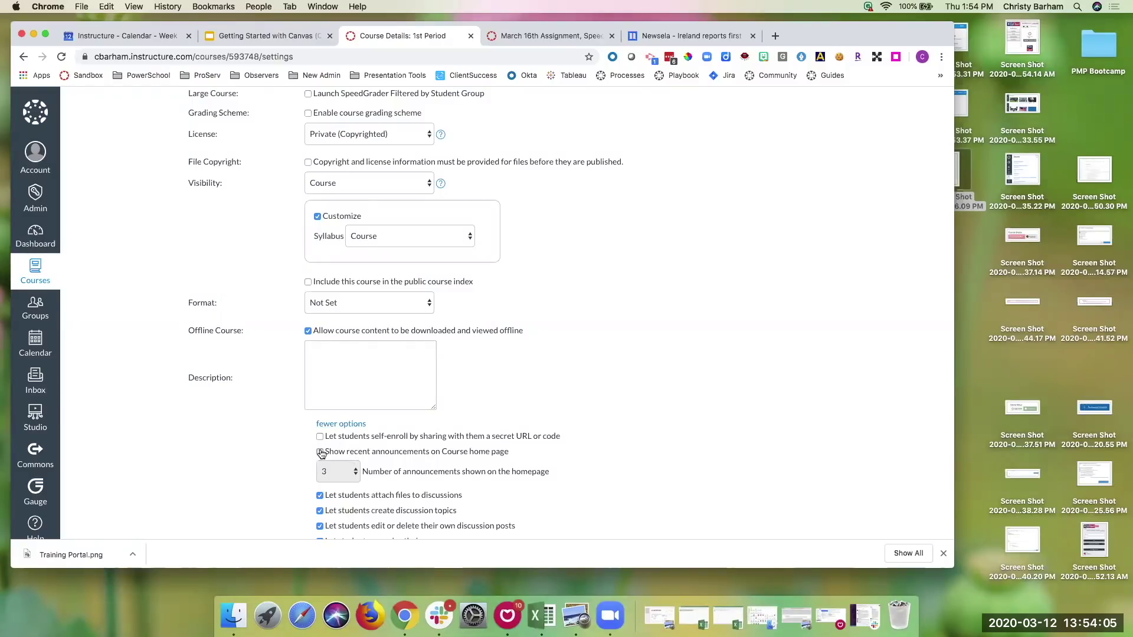
pyautogui.click(321, 453)
pyautogui.click(355, 471)
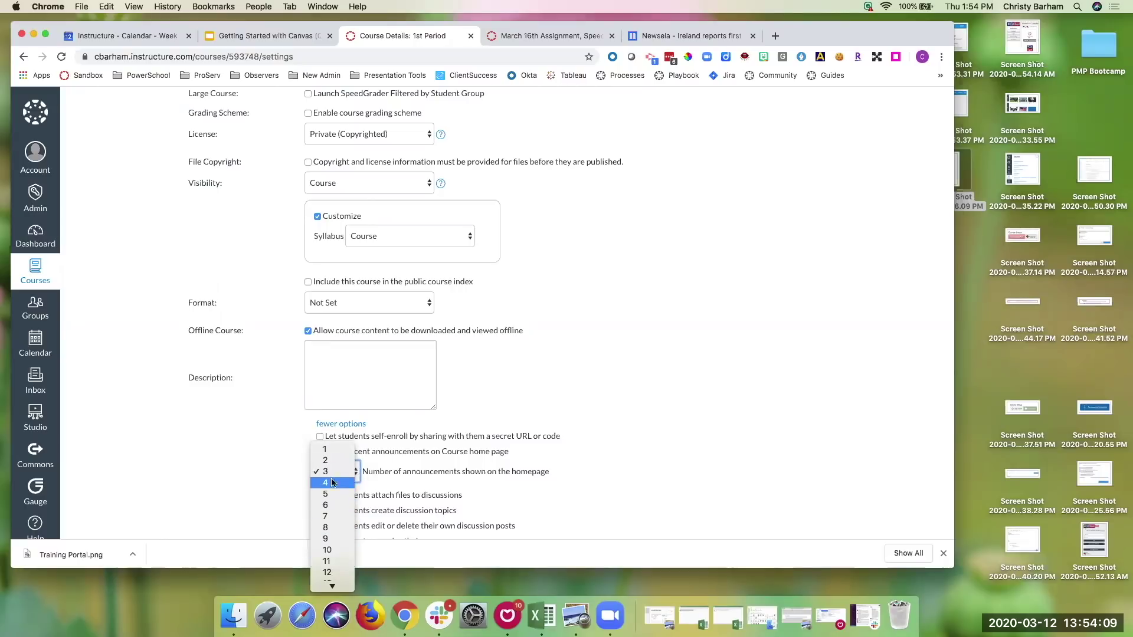
pyautogui.click(537, 384)
pyautogui.scroll(-3, 536, 384)
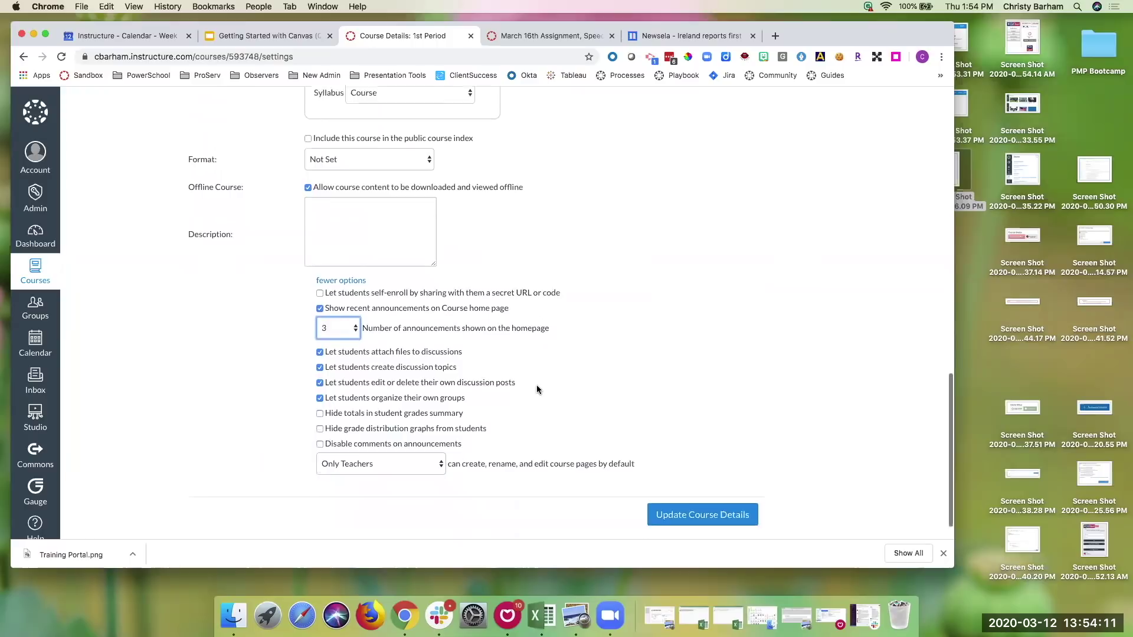
pyautogui.scroll(-1, 536, 385)
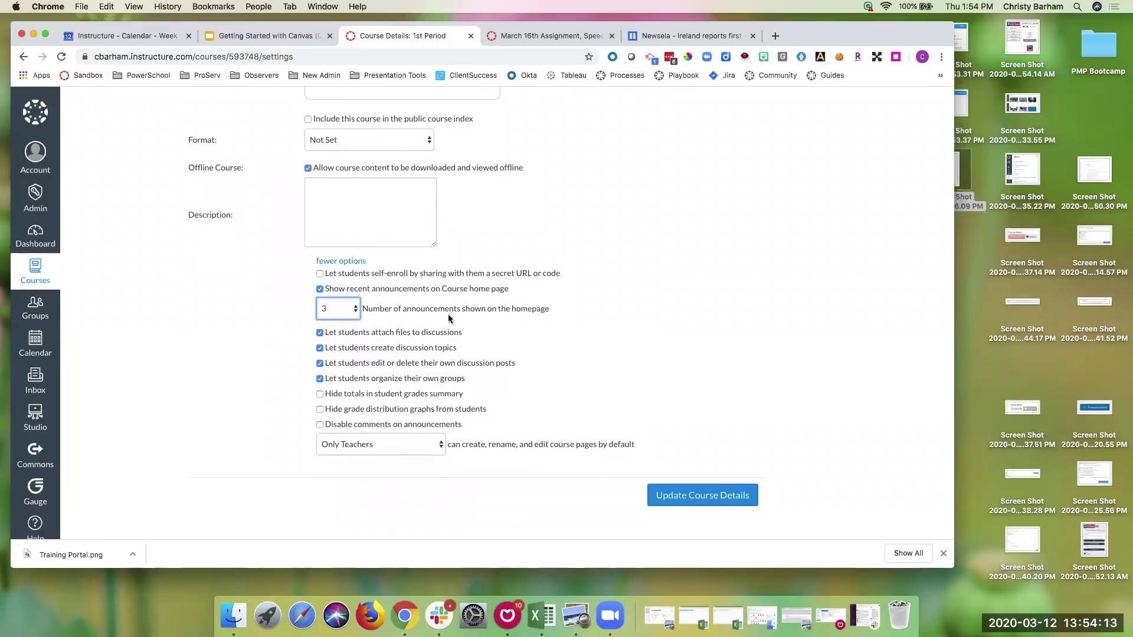
pyautogui.click(673, 499)
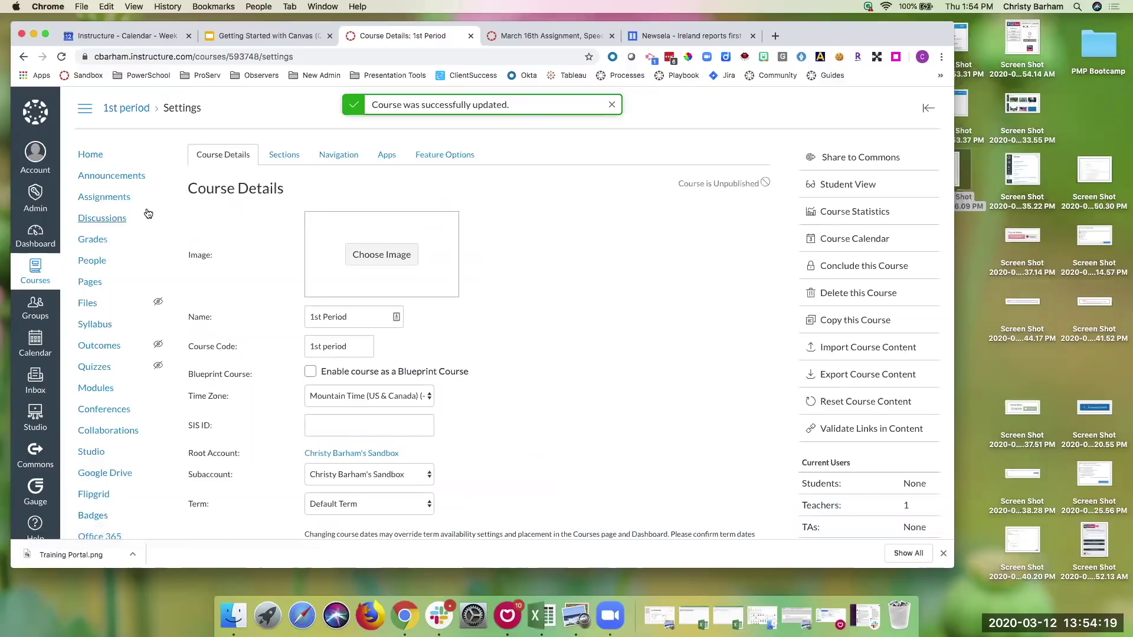
# - View the course home page to check its Recent Announcements section and the course navigation
pyautogui.click(90, 154)
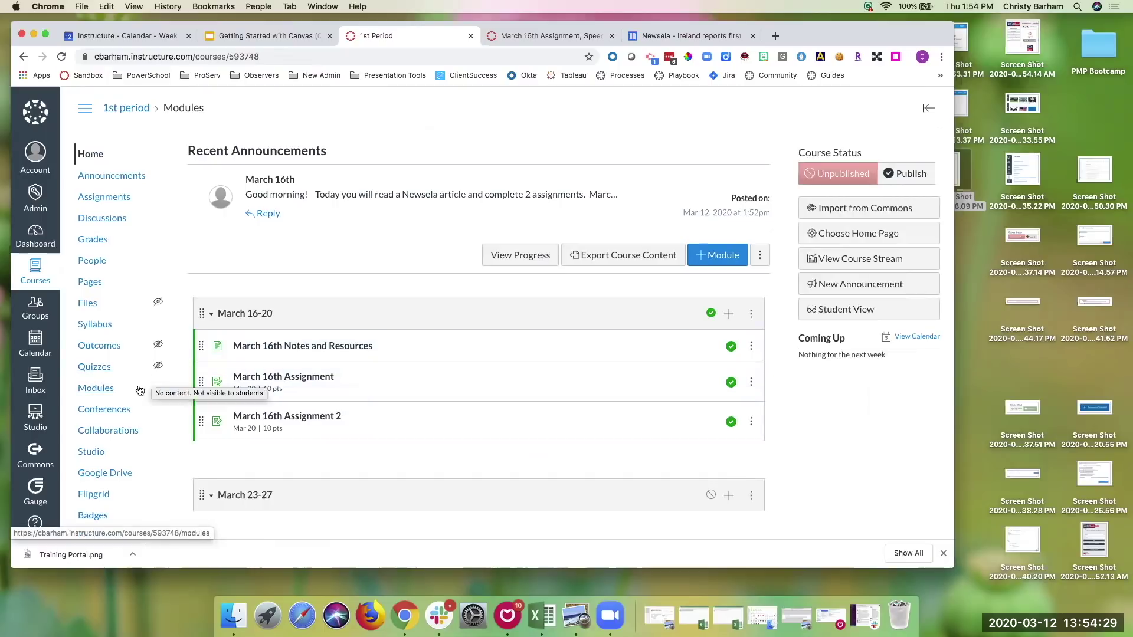
pyautogui.scroll(-4, 139, 395)
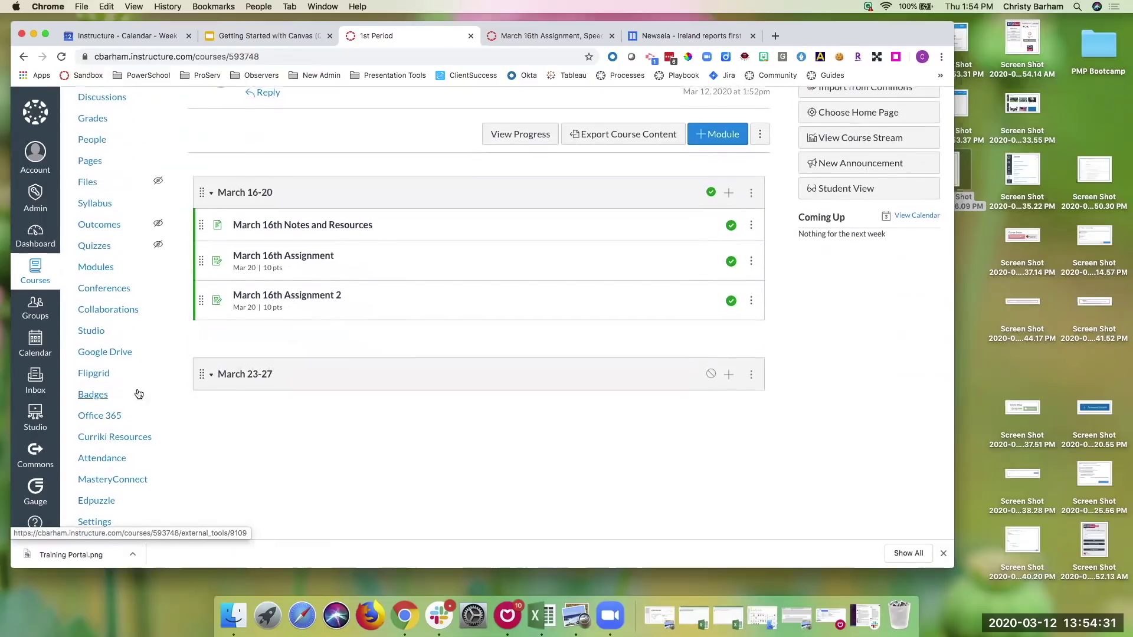
pyautogui.scroll(4, 363, 219)
pyautogui.scroll(-4, 363, 214)
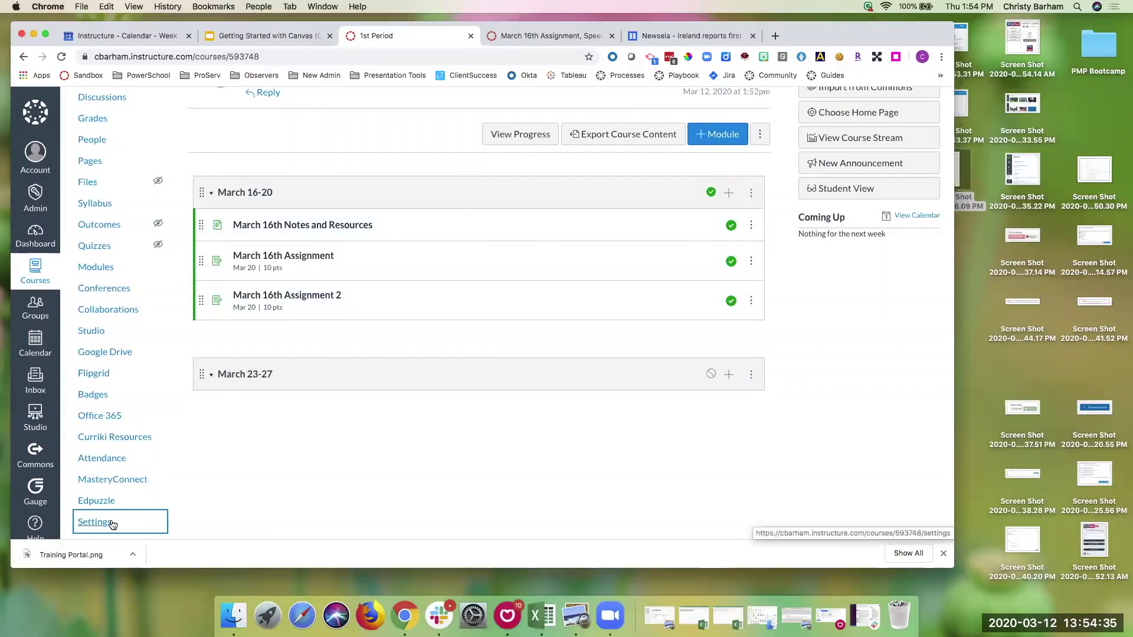
# - In the course navigation settings, move all items from Files through Edpuzzle into the list hidden from students
pyautogui.click(112, 524)
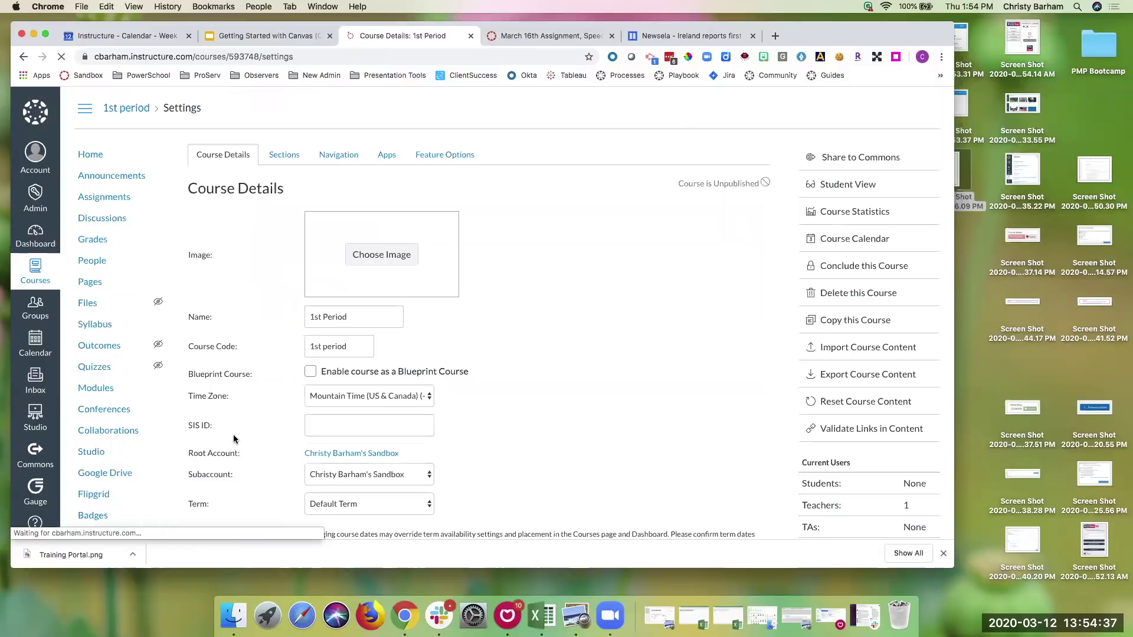
pyautogui.click(340, 155)
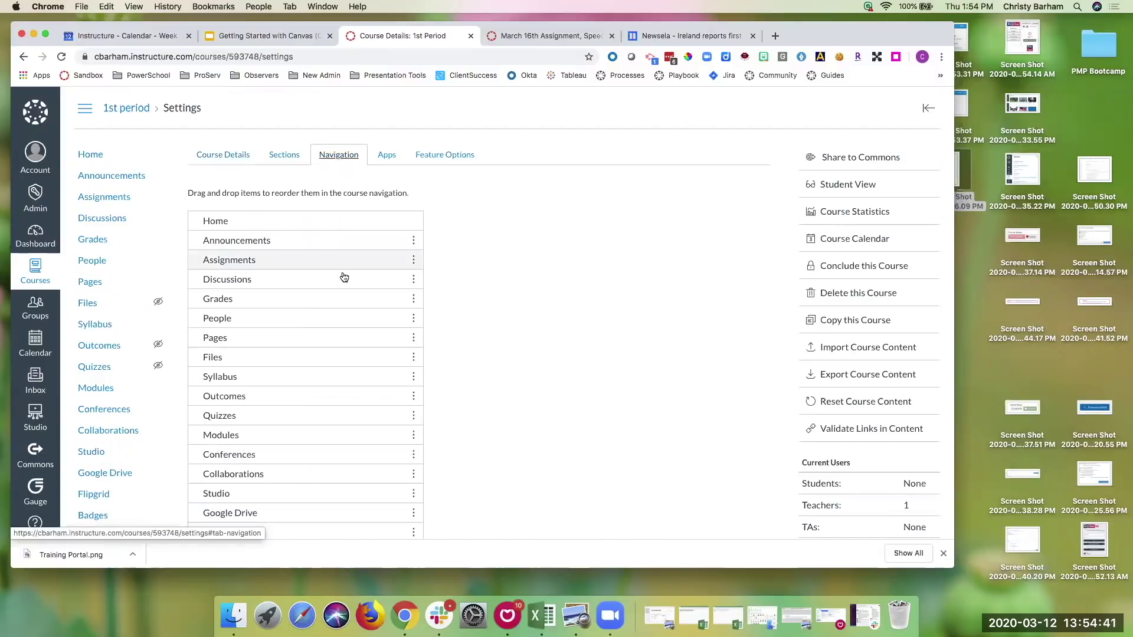
pyautogui.scroll(-4, 344, 276)
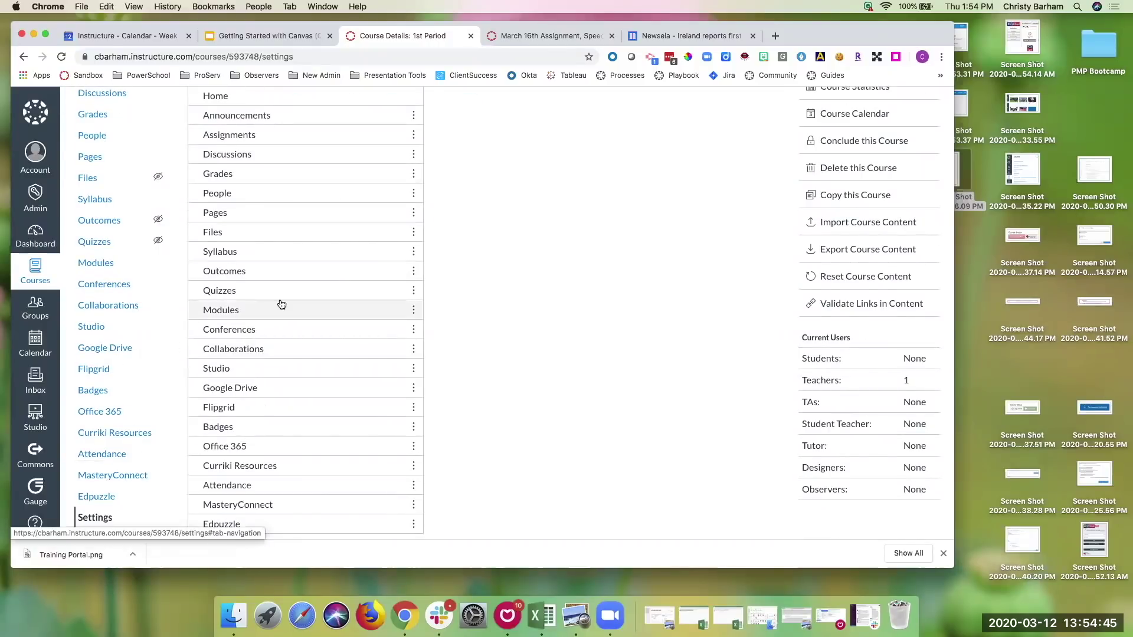
pyautogui.scroll(-3, 281, 306)
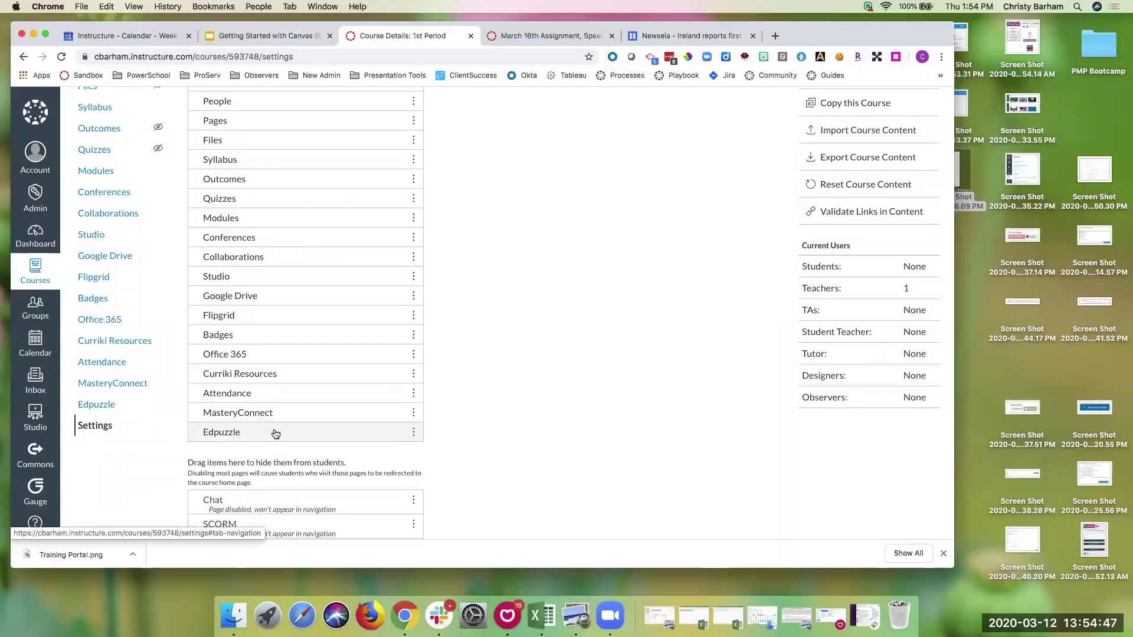
pyautogui.moveTo(275, 433); pyautogui.dragTo(271, 511)
pyautogui.moveTo(281, 413); pyautogui.dragTo(286, 507)
pyautogui.moveTo(293, 377); pyautogui.dragTo(295, 507)
pyautogui.moveTo(289, 365); pyautogui.dragTo(287, 466)
pyautogui.moveTo(290, 335); pyautogui.dragTo(286, 519)
pyautogui.moveTo(295, 282); pyautogui.dragTo(310, 454)
pyautogui.moveTo(307, 260); pyautogui.dragTo(304, 413)
pyautogui.moveTo(283, 240); pyautogui.dragTo(304, 427)
pyautogui.scroll(4, 306, 370)
pyautogui.moveTo(306, 314); pyautogui.dragTo(308, 413)
pyautogui.moveTo(308, 295); pyautogui.dragTo(308, 391)
pyautogui.moveTo(309, 281); pyautogui.dragTo(316, 362)
pyautogui.scroll(3, 316, 362)
pyautogui.moveTo(303, 354); pyautogui.dragTo(302, 457)
pyautogui.moveTo(298, 334); pyautogui.dragTo(299, 456)
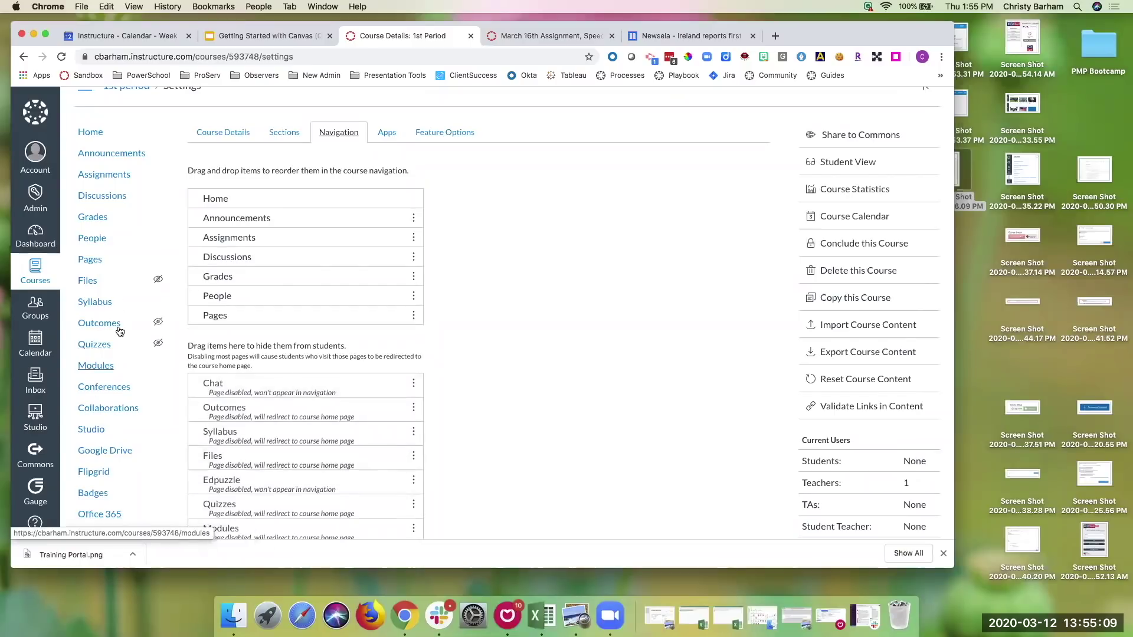
# - Hide Pages, People, Discussions, Grades and Assignments from students, and save the course navigation
pyautogui.moveTo(334, 322); pyautogui.dragTo(331, 394)
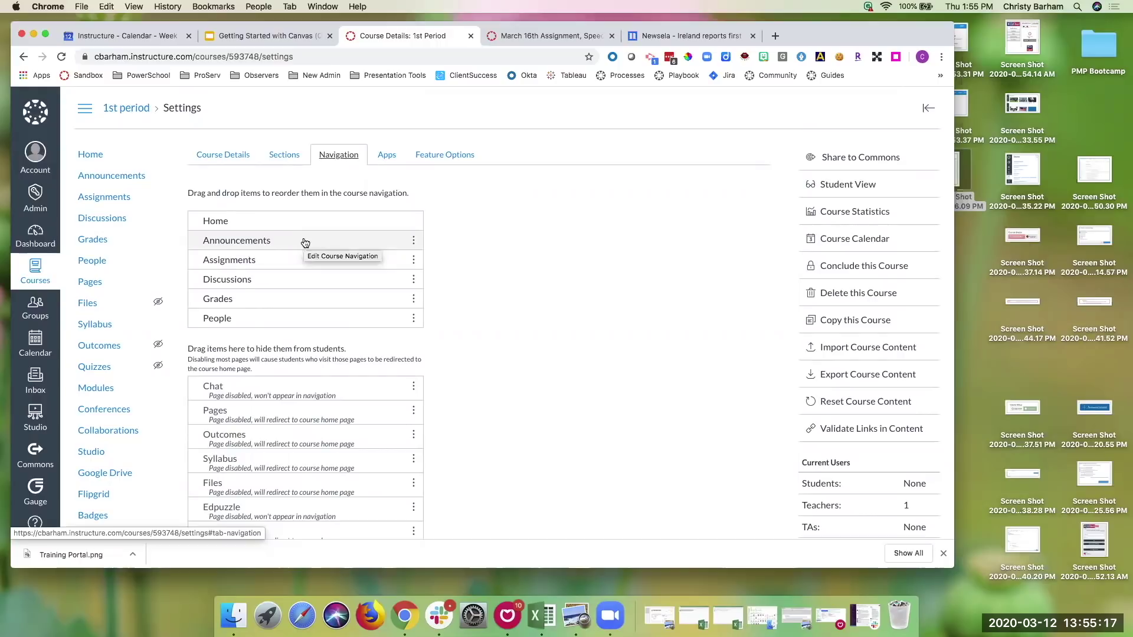
pyautogui.moveTo(235, 319); pyautogui.dragTo(236, 417)
pyautogui.moveTo(263, 285); pyautogui.dragTo(260, 401)
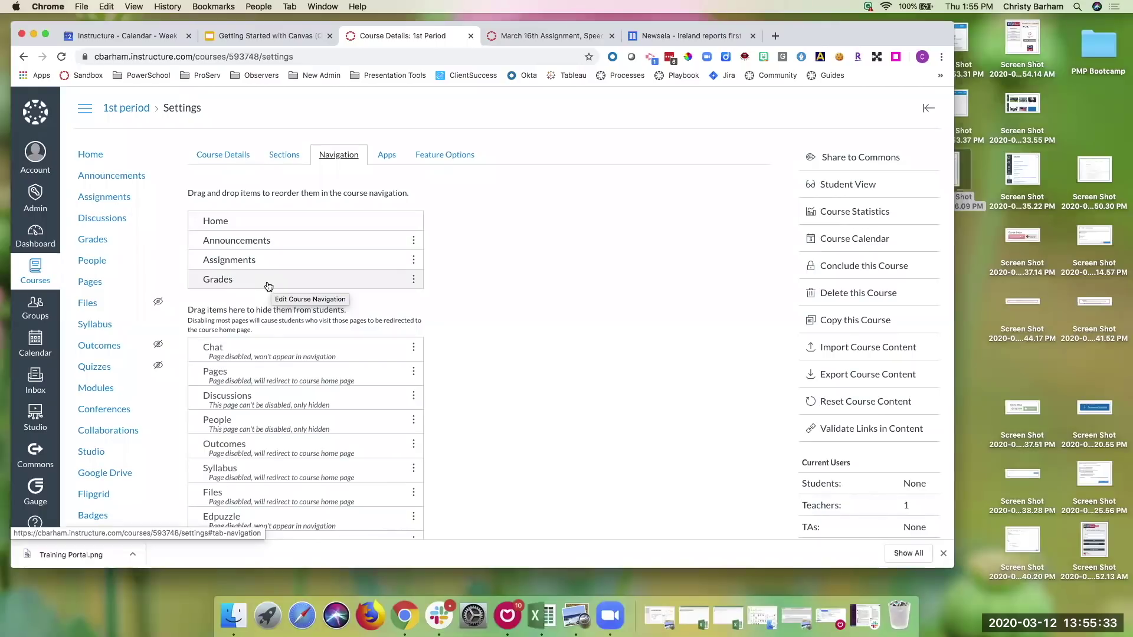
pyautogui.moveTo(261, 285); pyautogui.dragTo(254, 362)
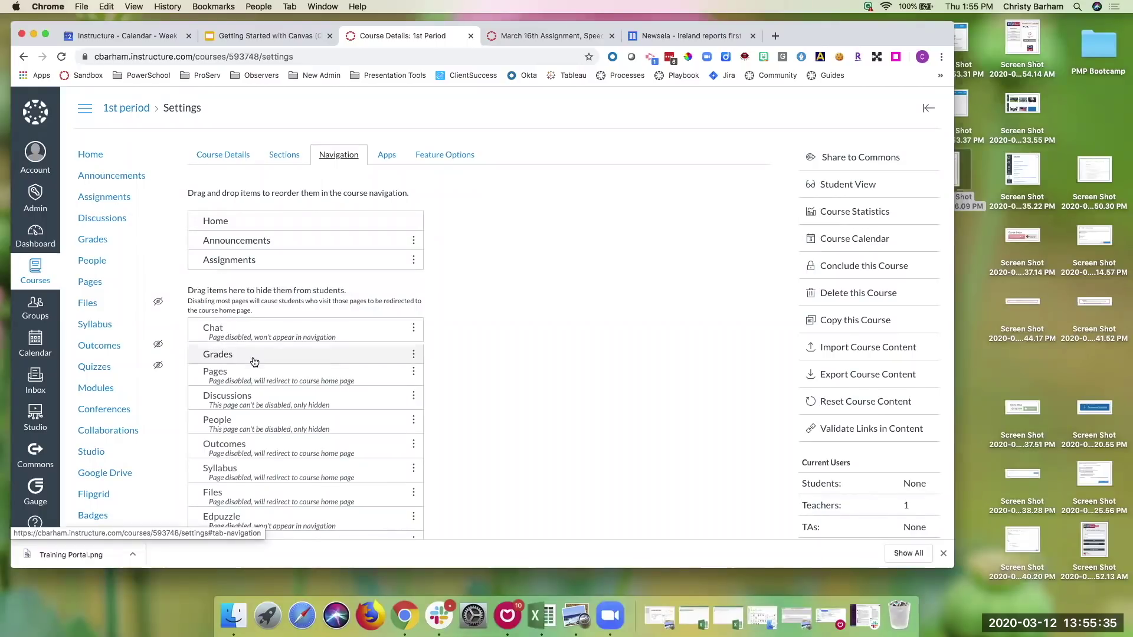
pyautogui.moveTo(277, 269); pyautogui.dragTo(259, 335)
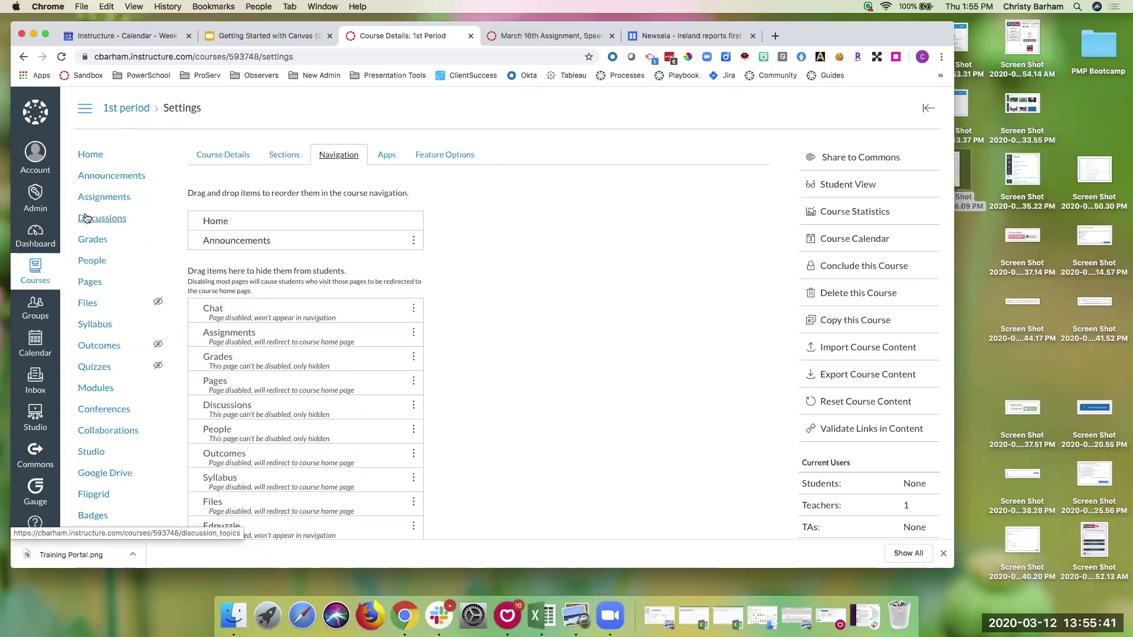
pyautogui.scroll(-10, 270, 315)
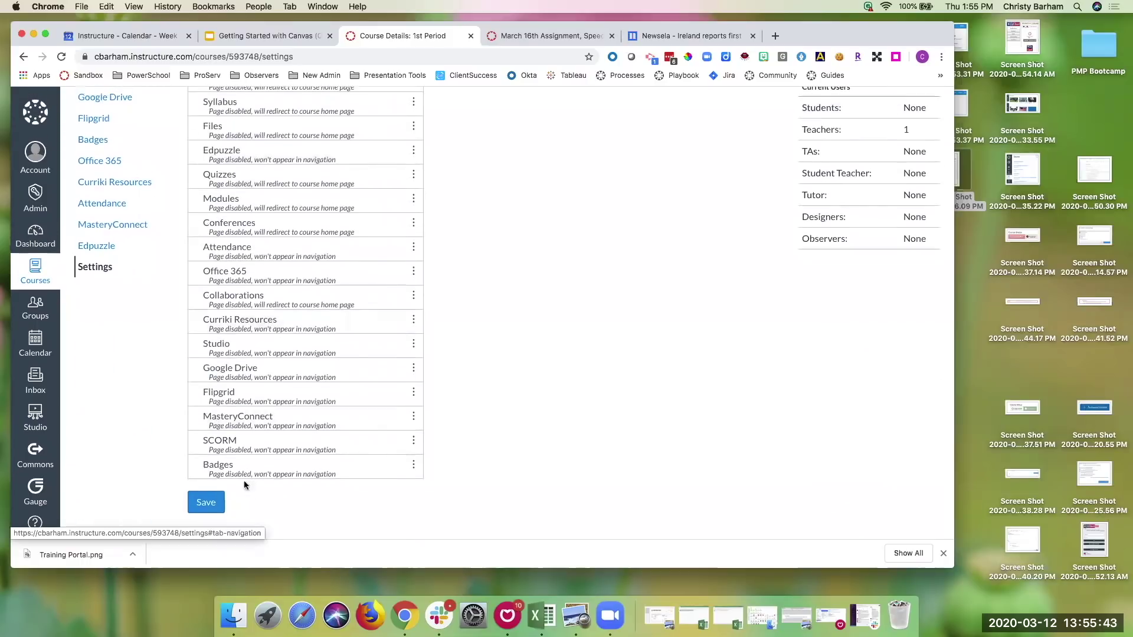
pyautogui.click(197, 504)
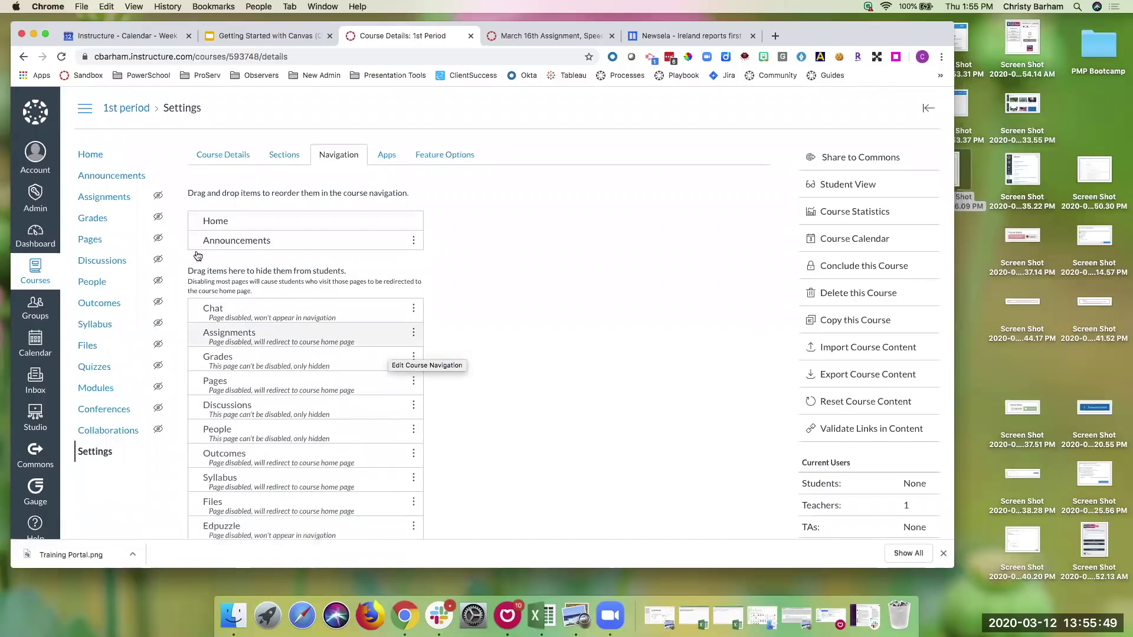
# - Preview the course home page in Student View, and return to the teacher view
pyautogui.click(113, 161)
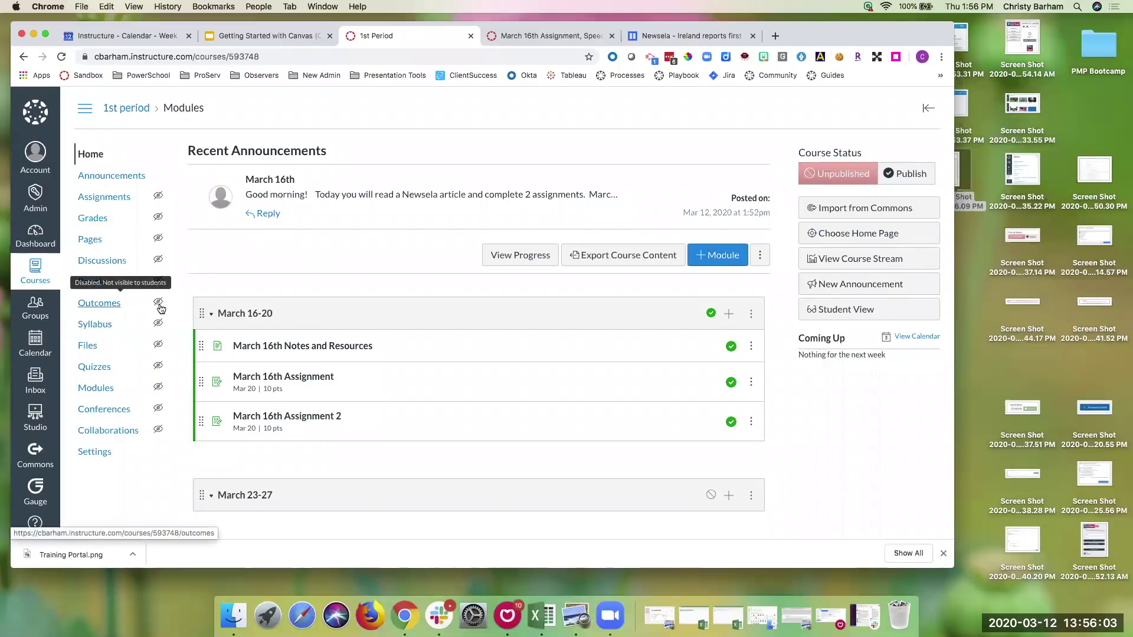
pyautogui.click(857, 311)
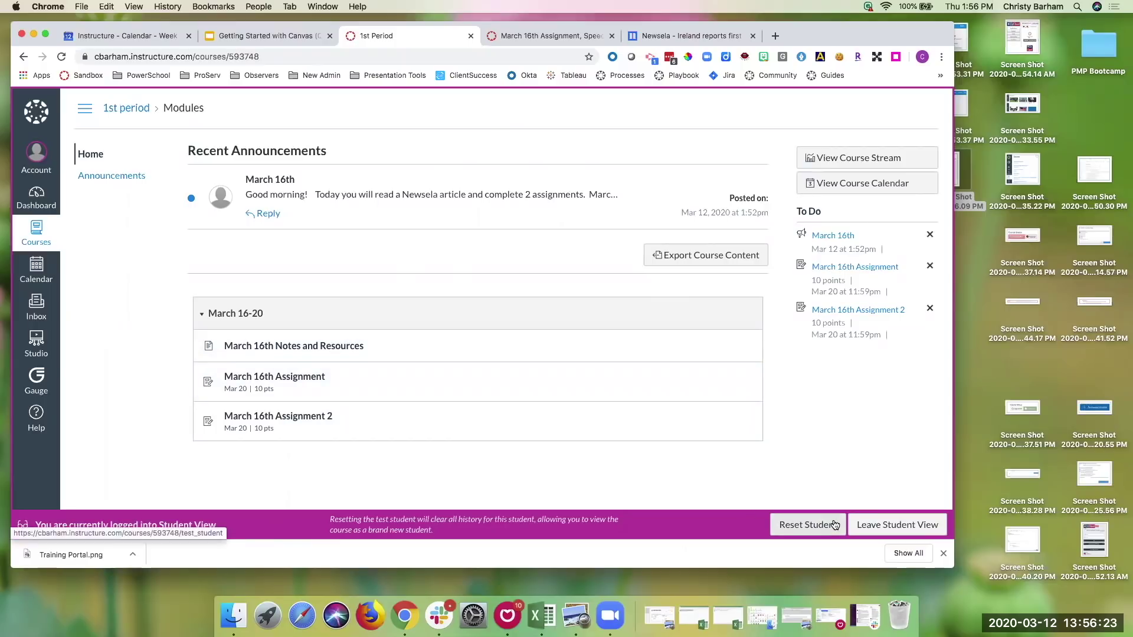
pyautogui.click(869, 525)
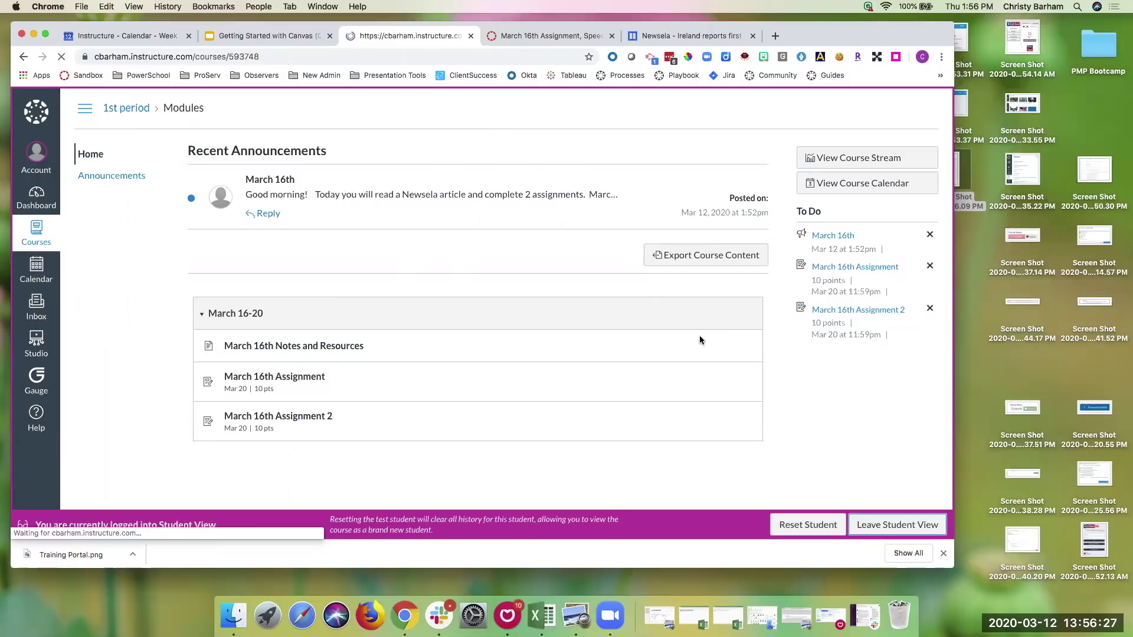
# - Try to publish the March 23-27 module
pyautogui.scroll(-2, 675, 408)
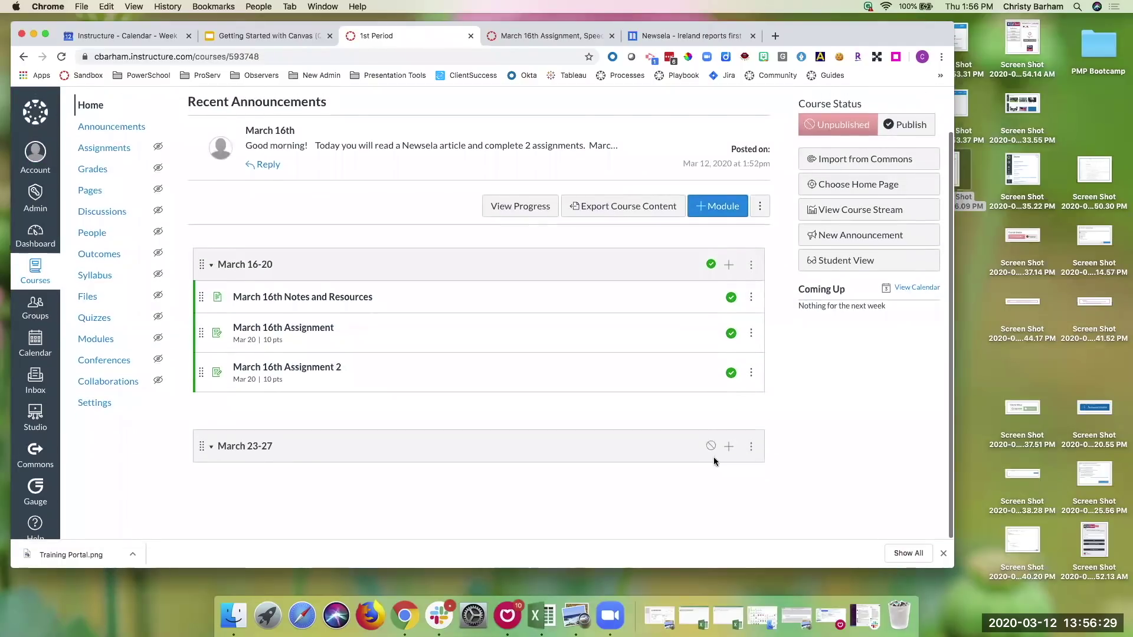
pyautogui.click(711, 440)
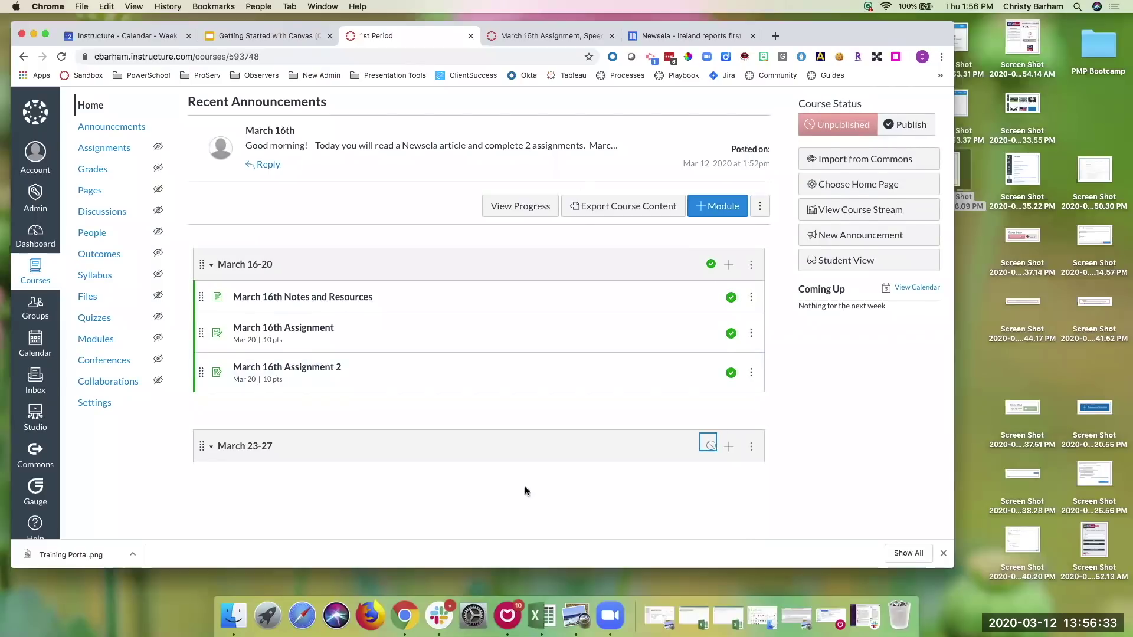
pyautogui.scroll(2, 525, 486)
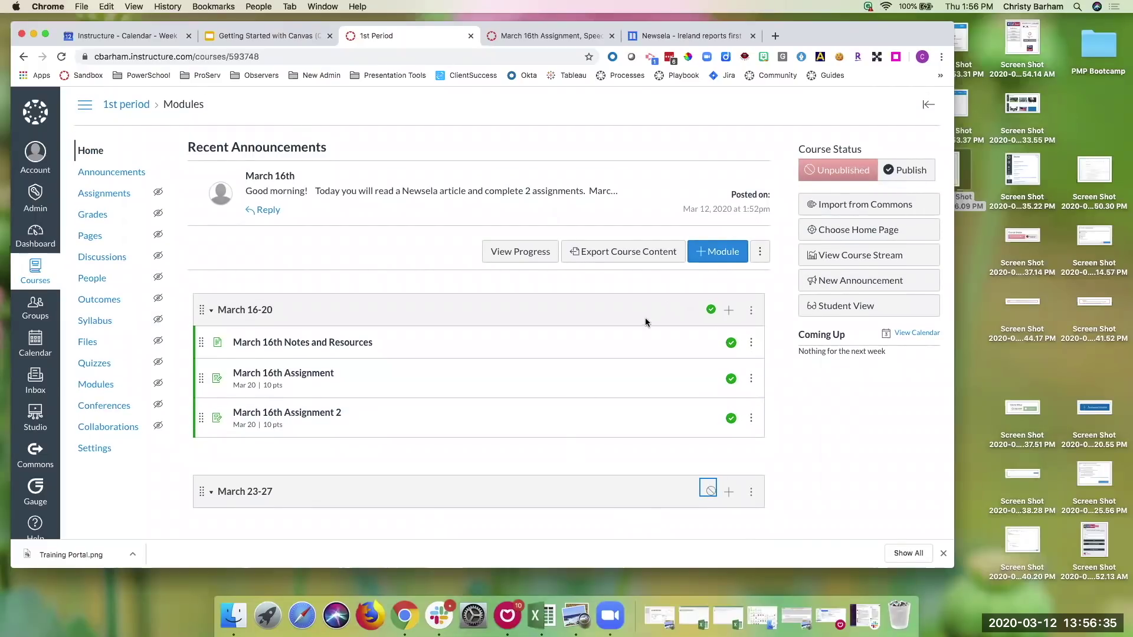
# - Publish the course, and check the March 16th announcement from the course home page in Student View
pyautogui.click(912, 172)
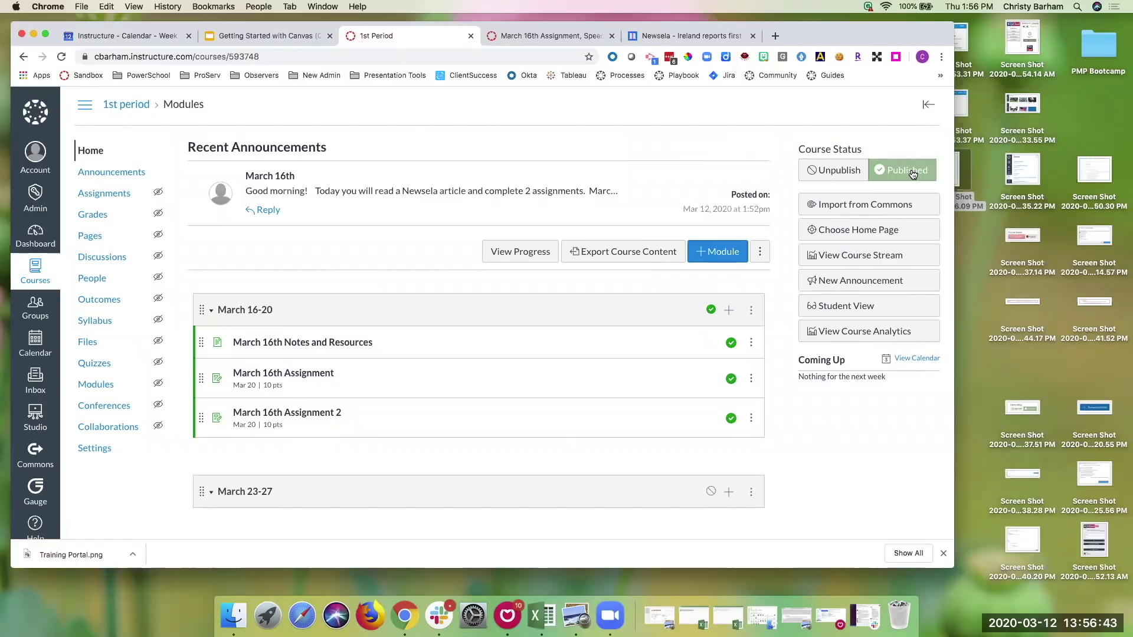
pyautogui.click(861, 306)
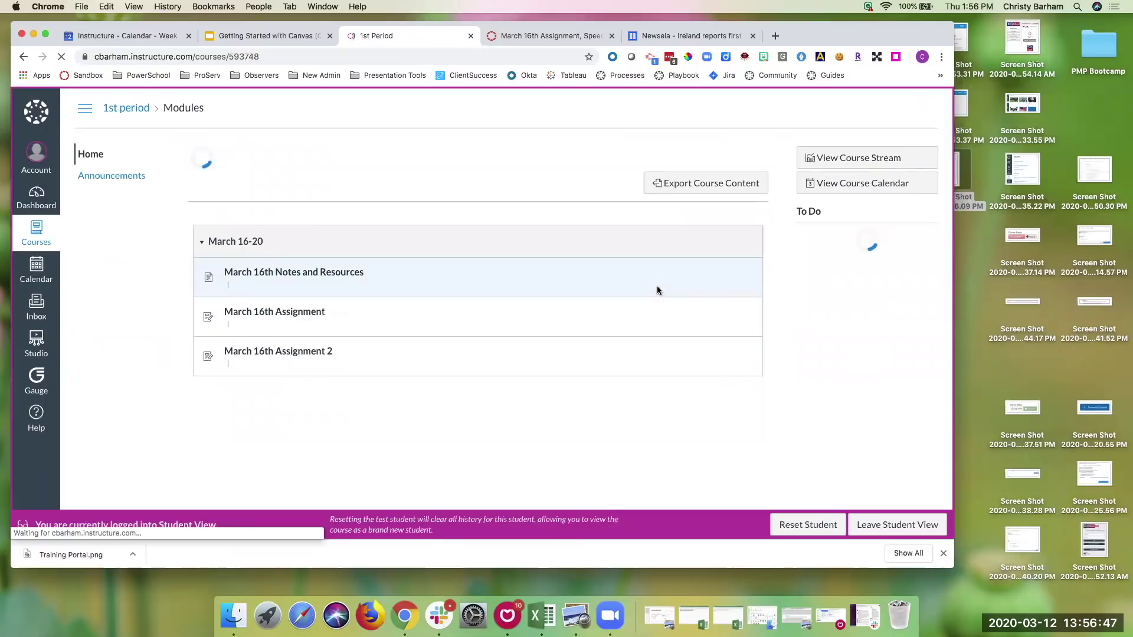
pyautogui.click(505, 196)
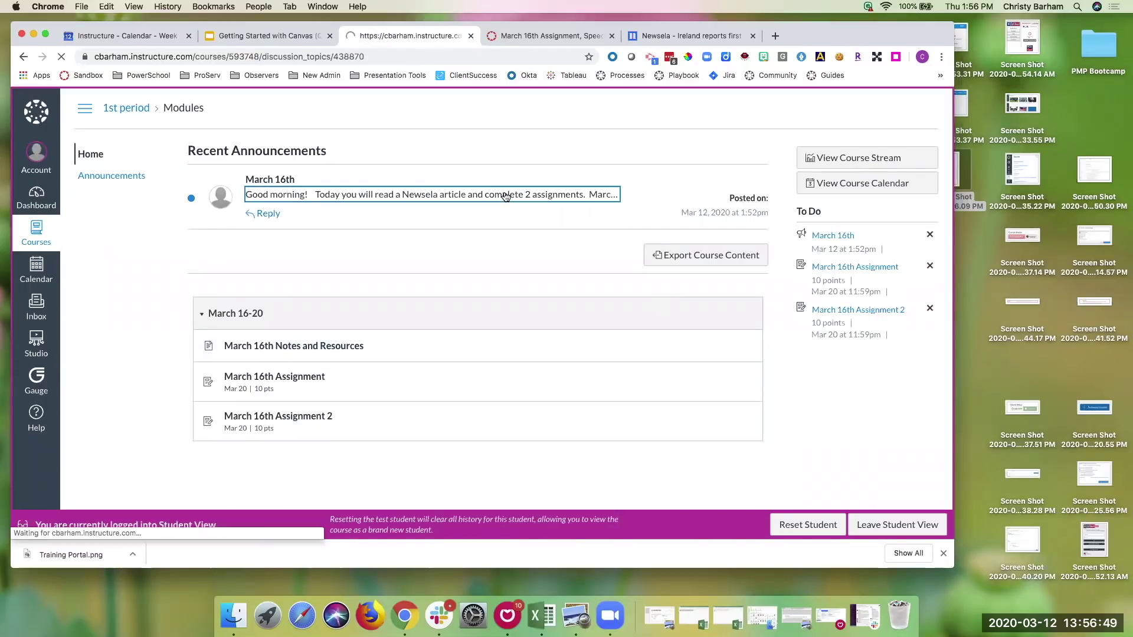
pyautogui.scroll(-3, 501, 308)
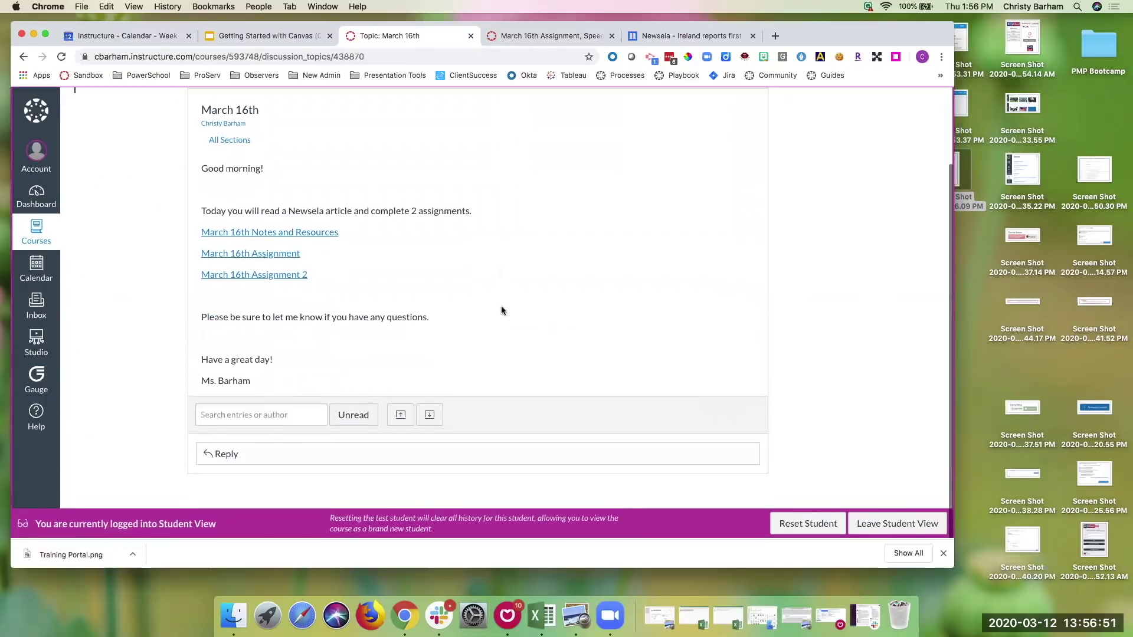
pyautogui.scroll(3, 502, 311)
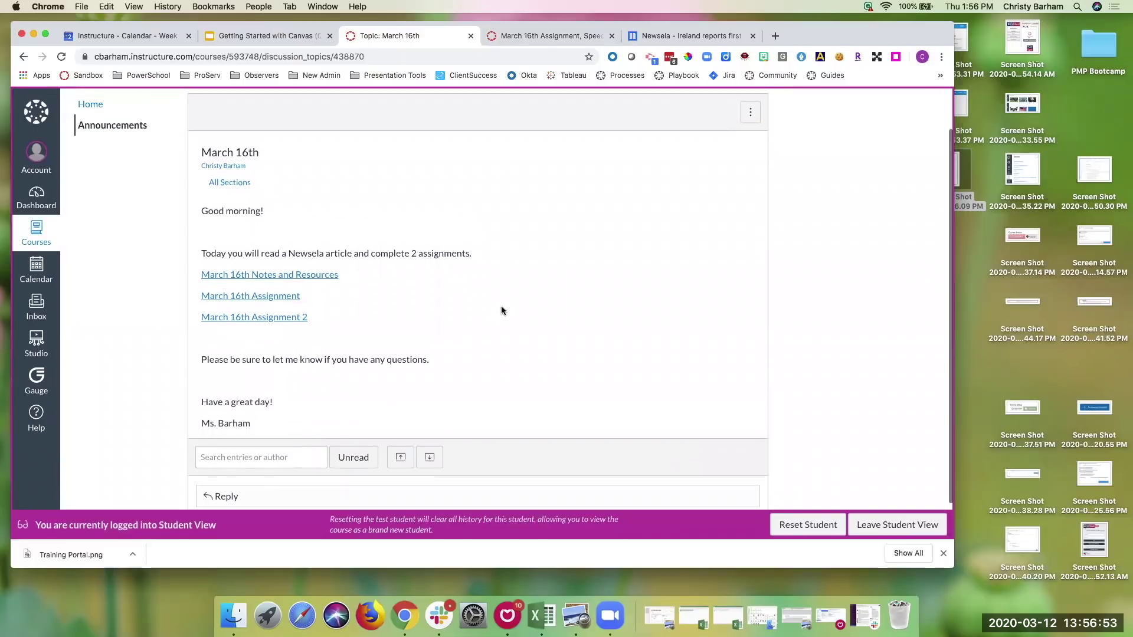
pyautogui.click(90, 157)
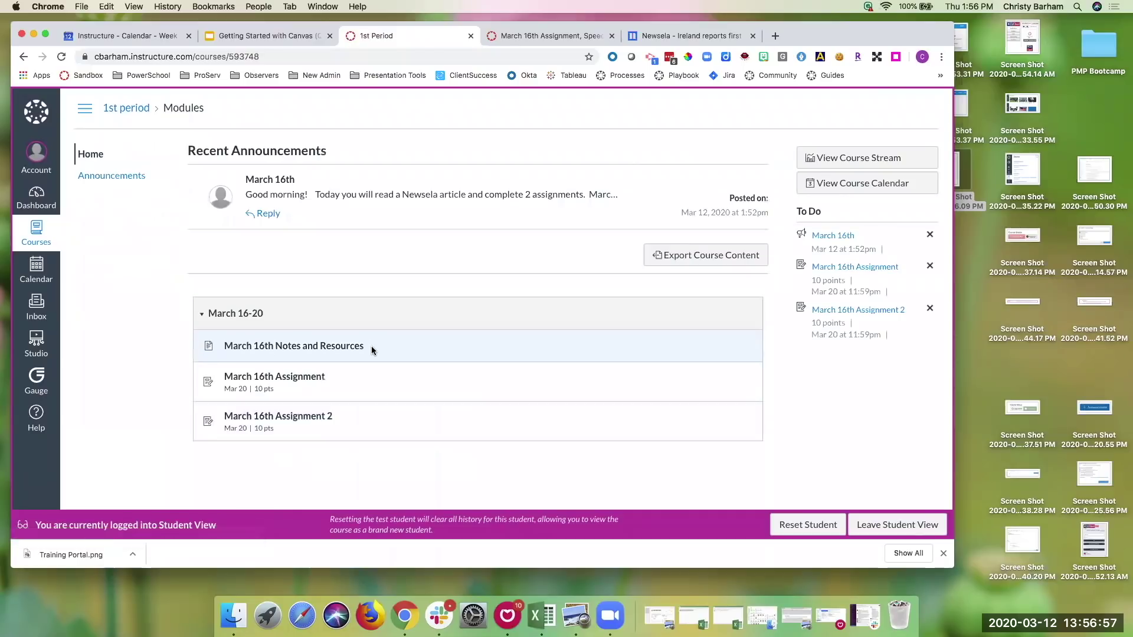
# - View the March 16th Notes and Resources page as a student, continue to March 16th Assignment, and try to authorize its Google integration
pyautogui.click(330, 350)
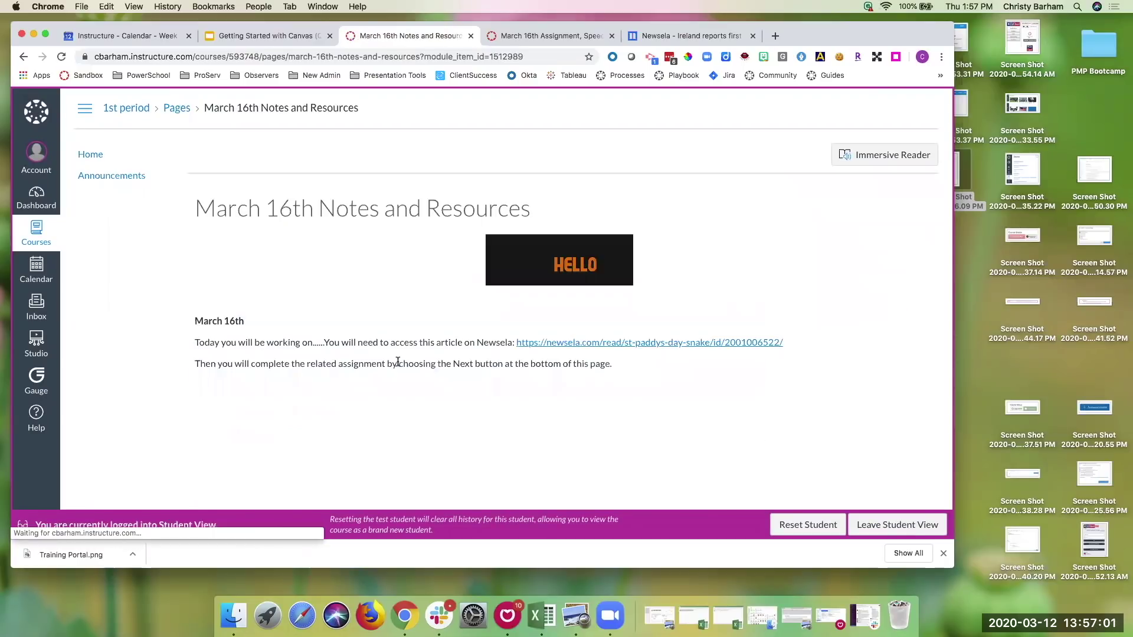
pyautogui.click(901, 397)
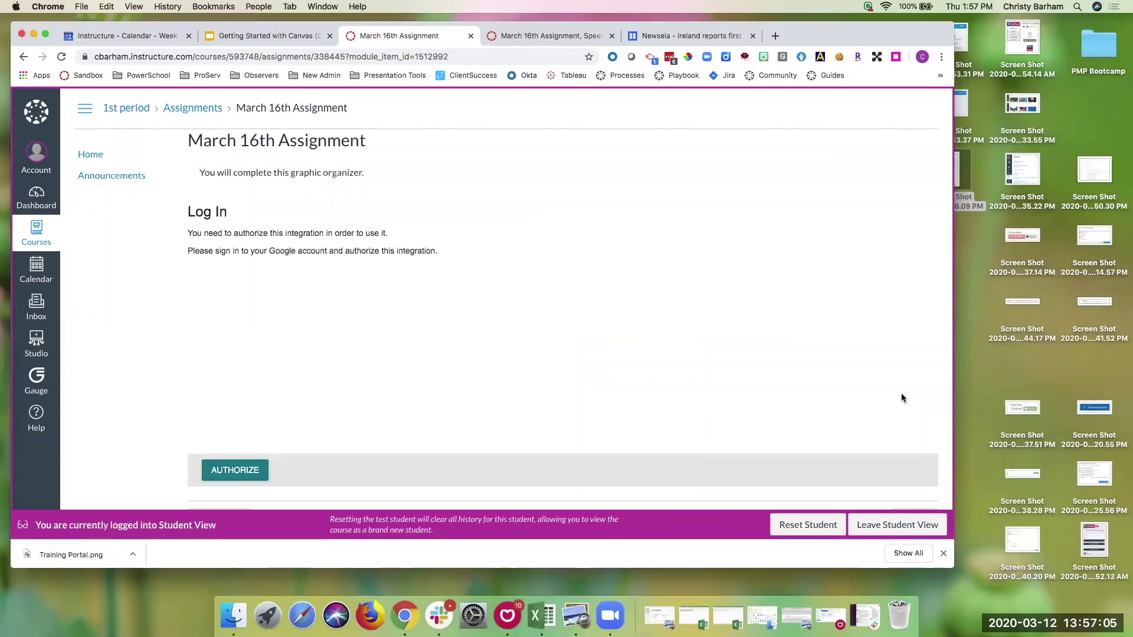
pyautogui.click(236, 475)
pyautogui.scroll(-2, 797, 394)
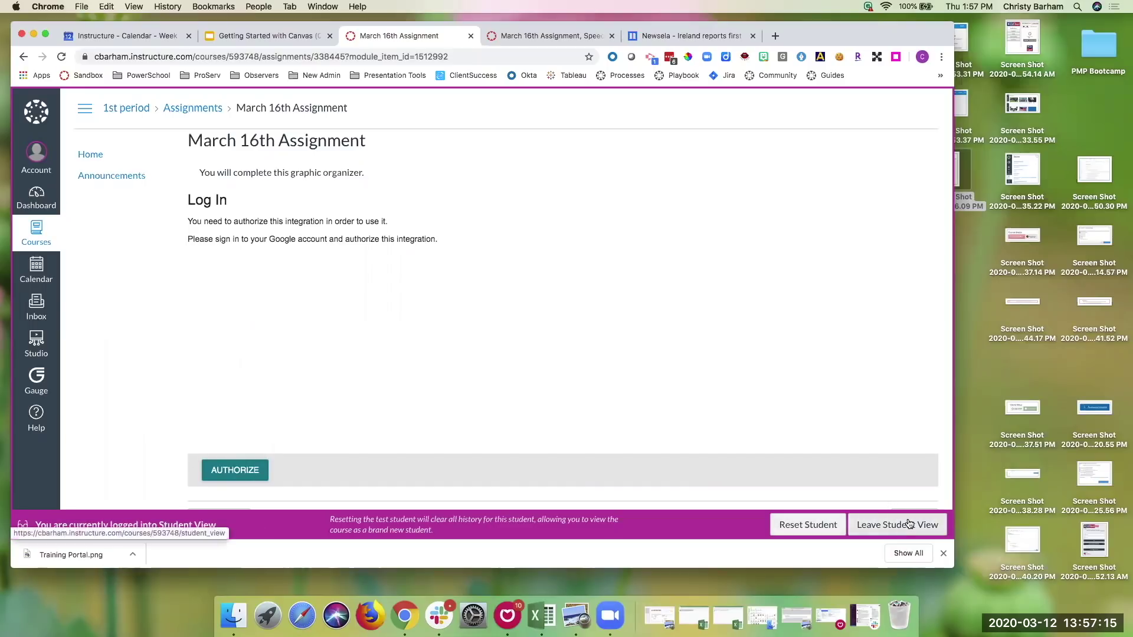
# - Continue to March 16th Assignment 2 and submit the text entry "djfkdjklfjdlfjka;fad" as the test student
pyautogui.press('super+minus')
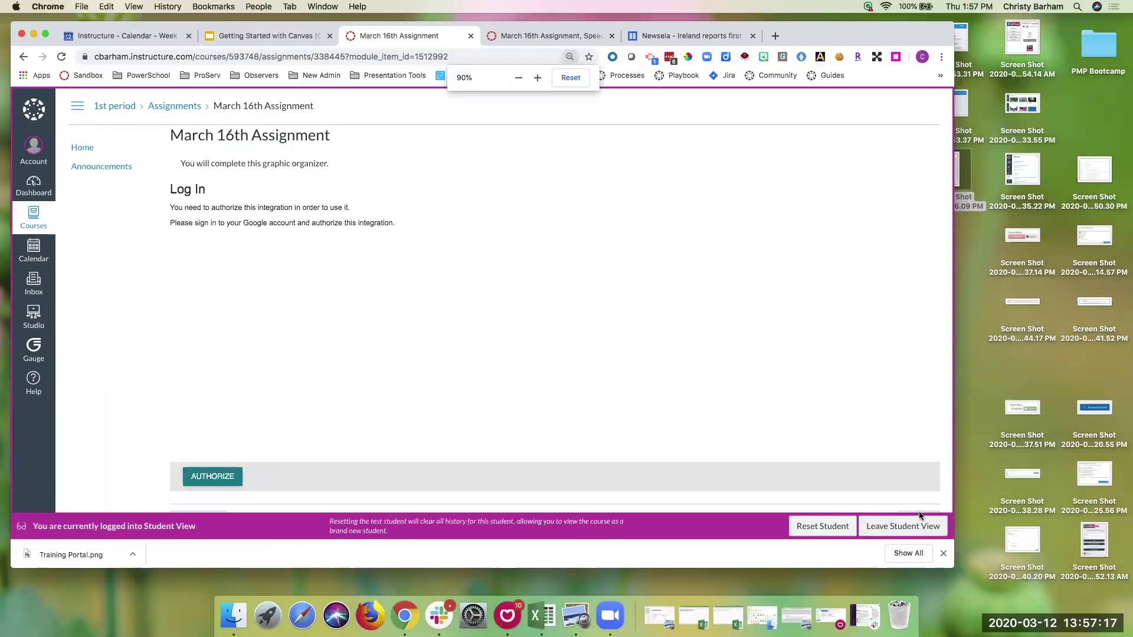
pyautogui.press('super+minus')
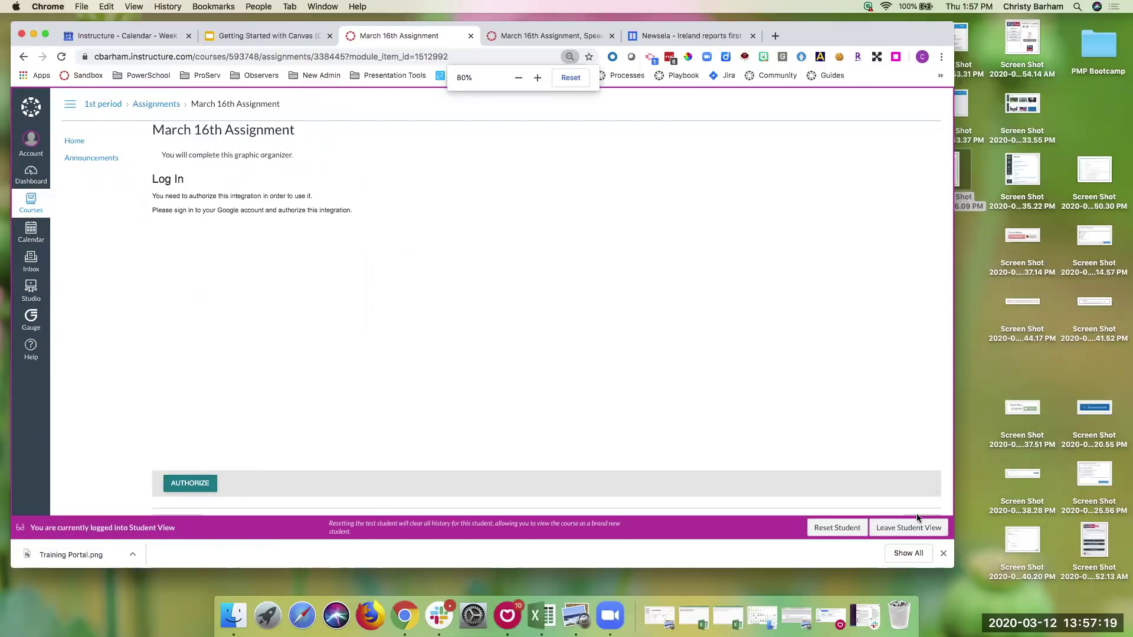
pyautogui.scroll(-1, 894, 508)
pyautogui.click(920, 495)
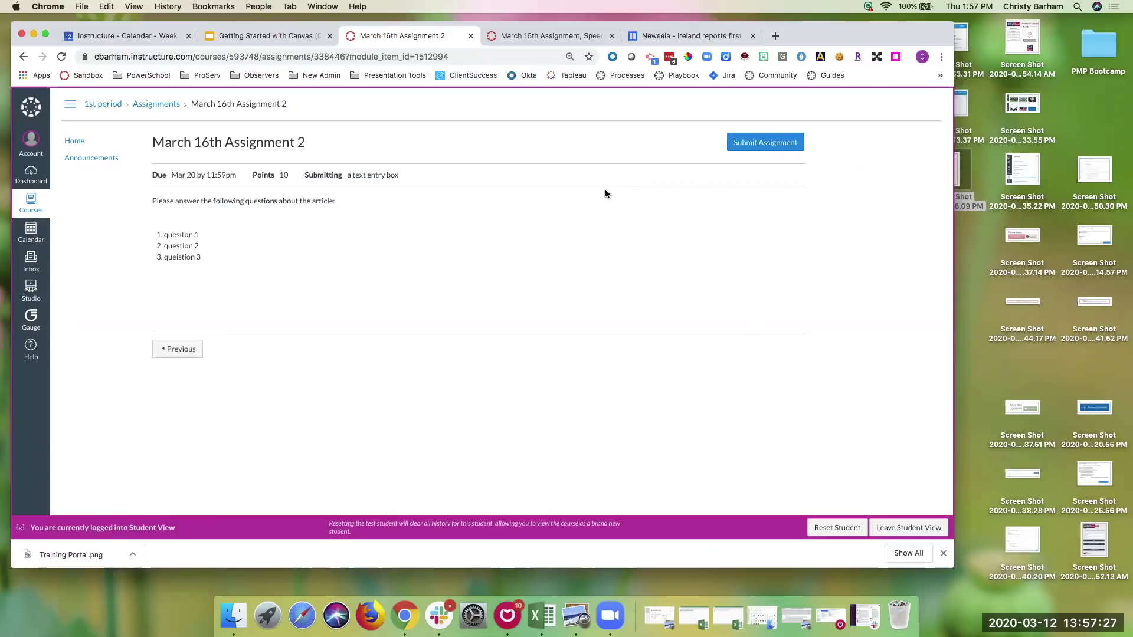
pyautogui.click(740, 144)
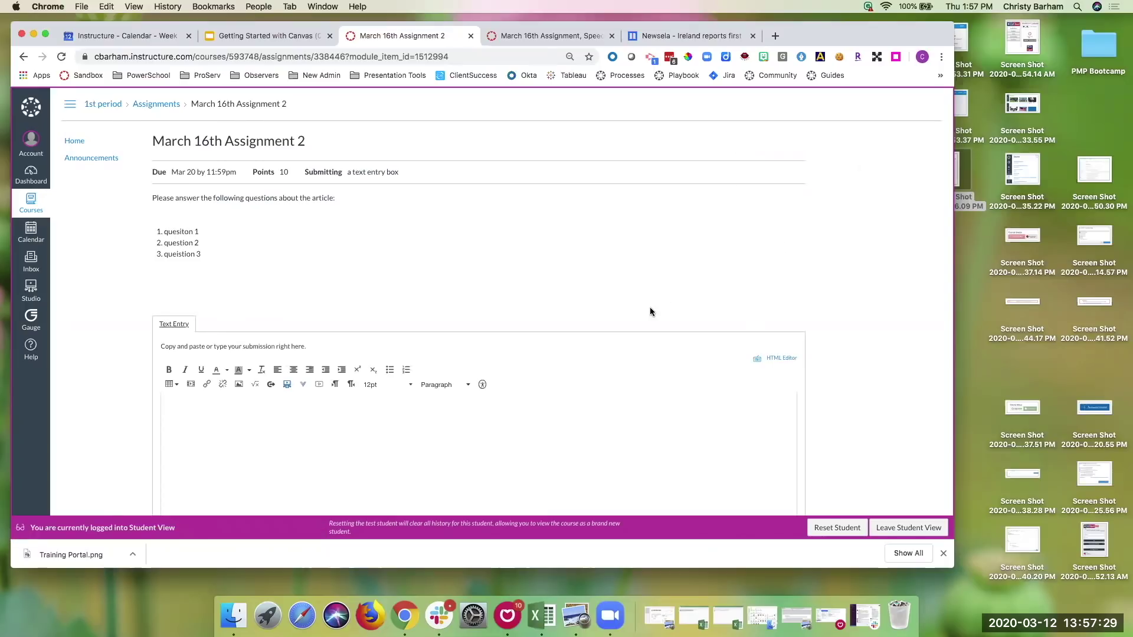
pyautogui.scroll(-5, 650, 307)
pyautogui.scroll(2, 638, 299)
pyautogui.click(617, 321)
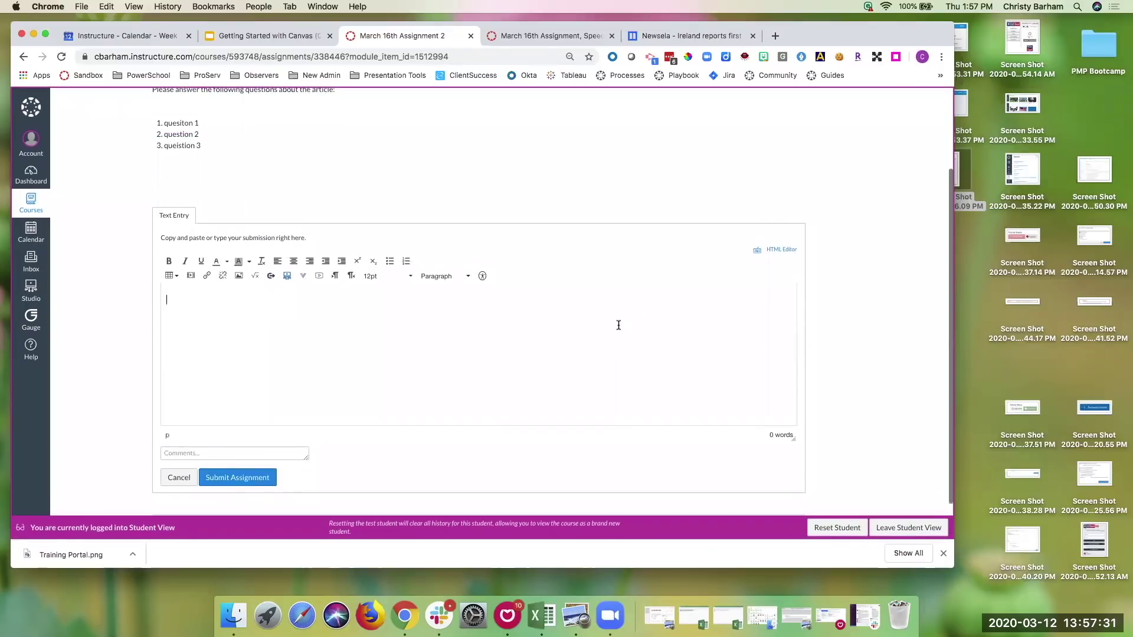
pyautogui.write('djfkdjklfjdlfjka;fad')
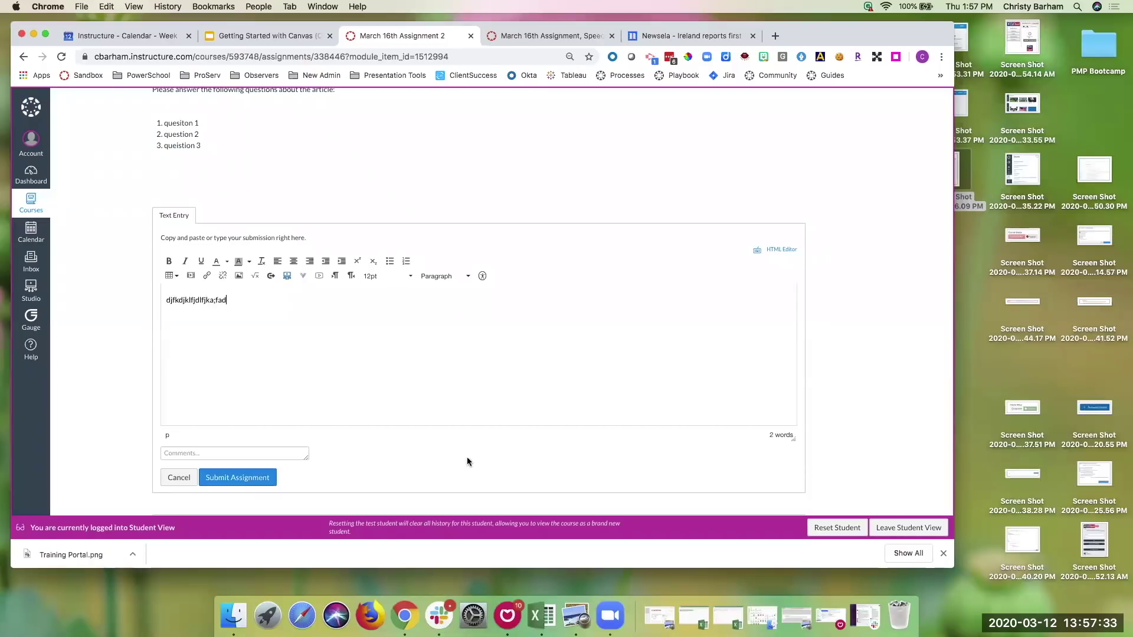
pyautogui.click(252, 477)
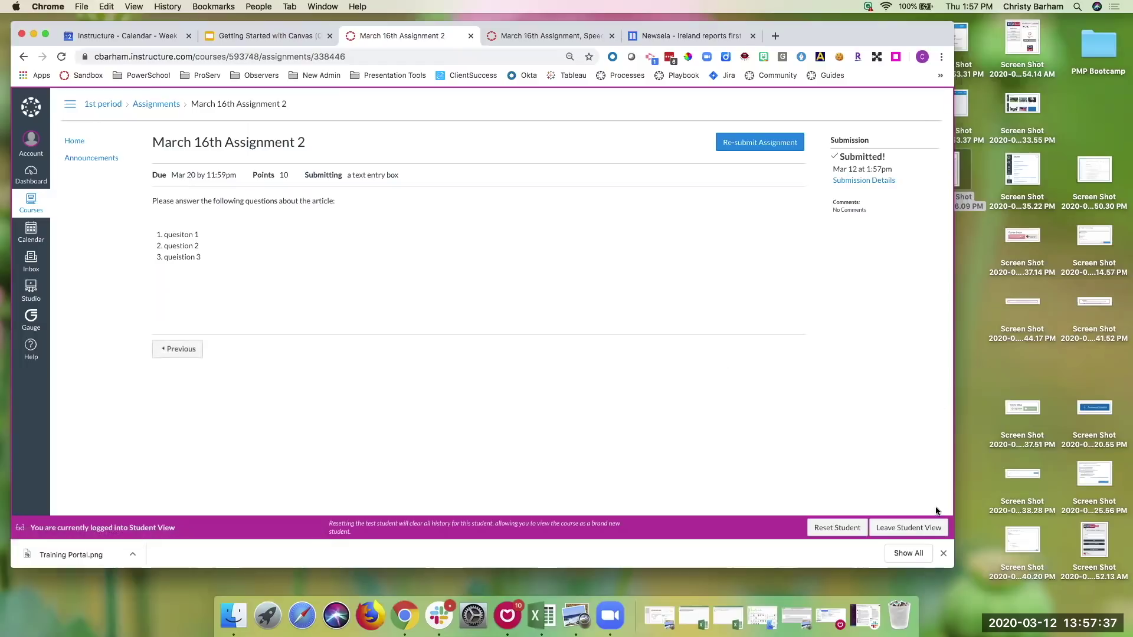
# - Return to the teacher view and grade the test student's March 16th Assignment 2 submission 10 in SpeedGrader
pyautogui.click(898, 529)
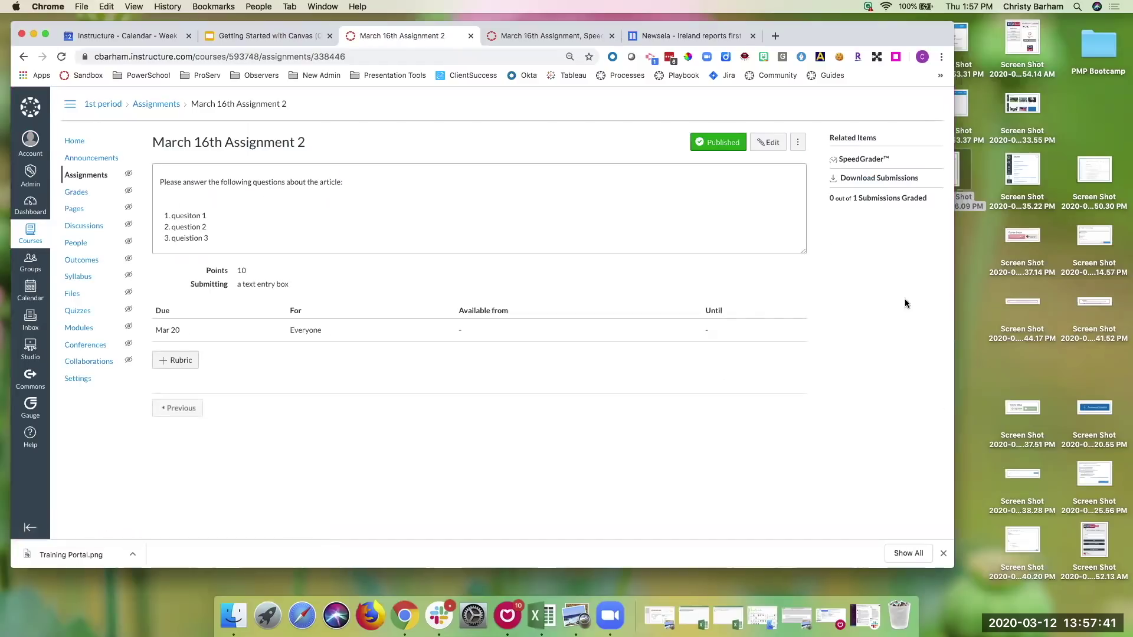
pyautogui.click(854, 160)
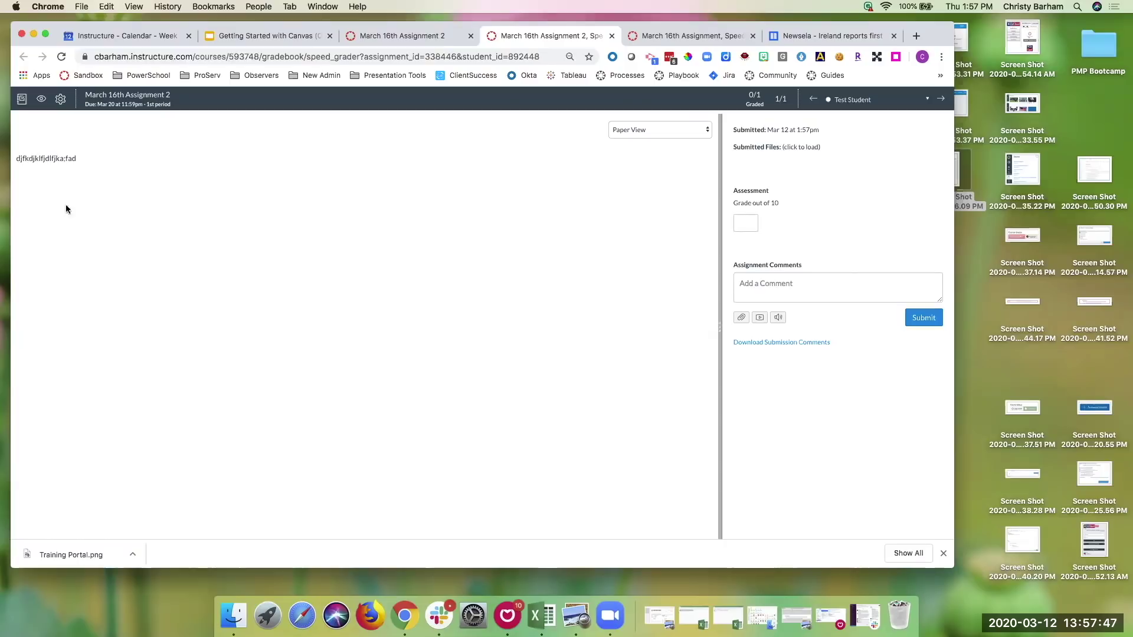
pyautogui.click(927, 104)
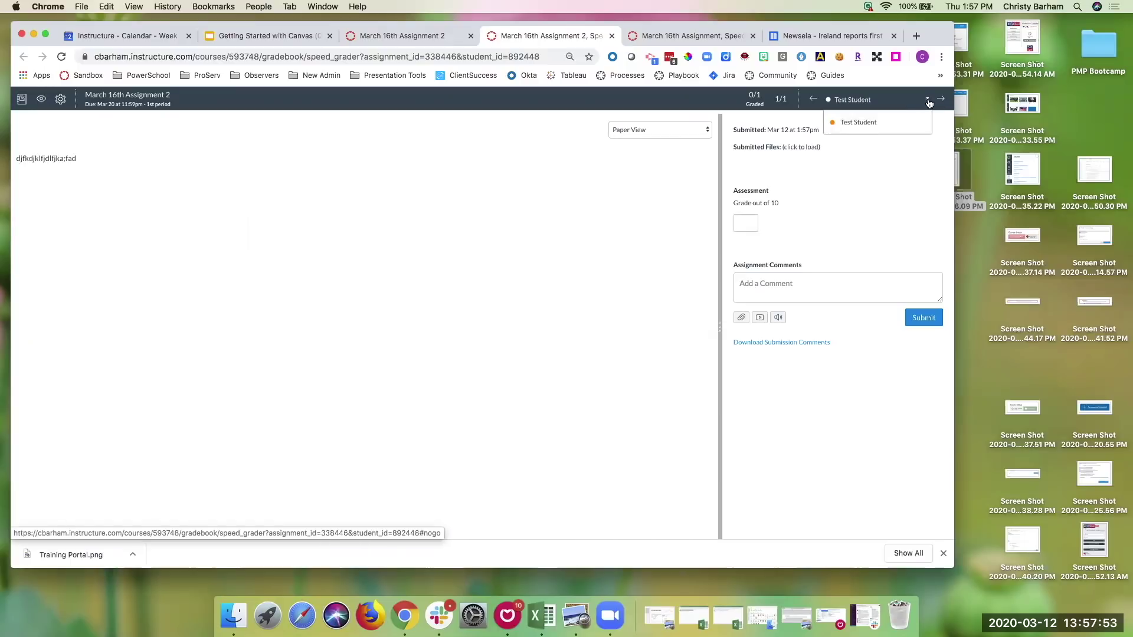
pyautogui.click(881, 174)
pyautogui.click(749, 222)
pyautogui.write('10')
pyautogui.press('Return')
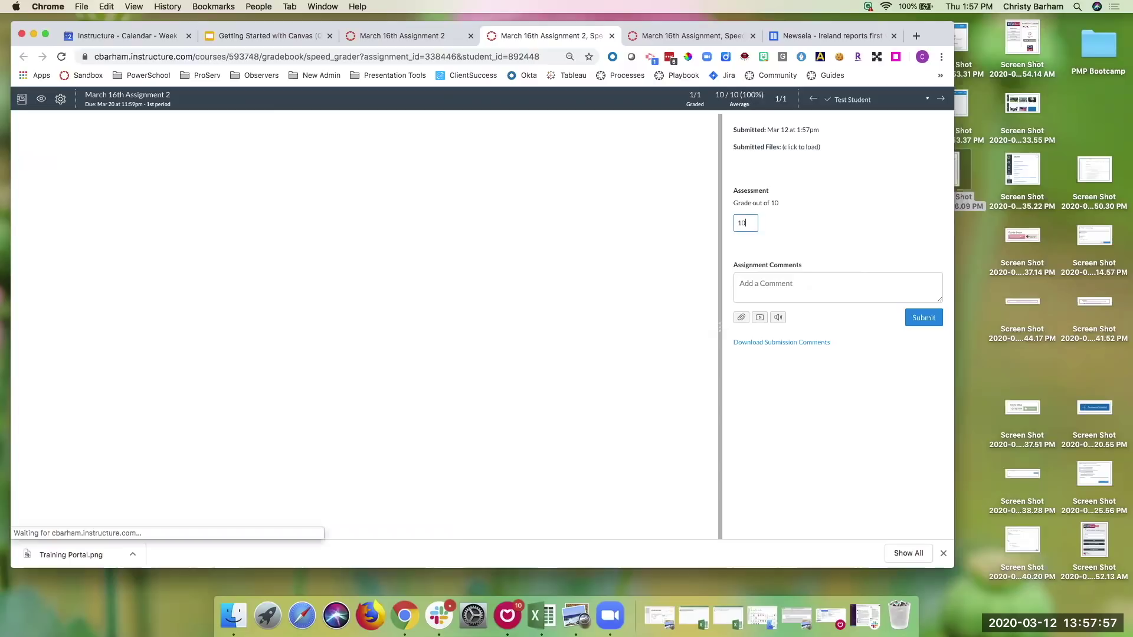
# - Switch to the Getting Started with Canvas (Quickly) slides and start presenting from the "Congratulations! You did it!" slide
pyautogui.click(289, 34)
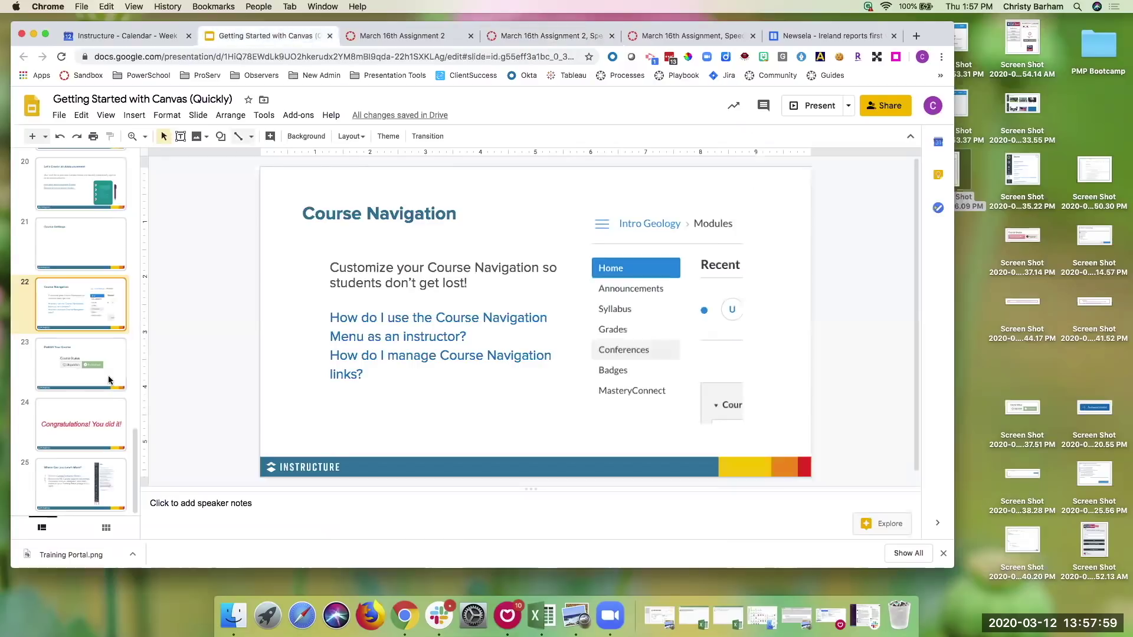
pyautogui.click(106, 405)
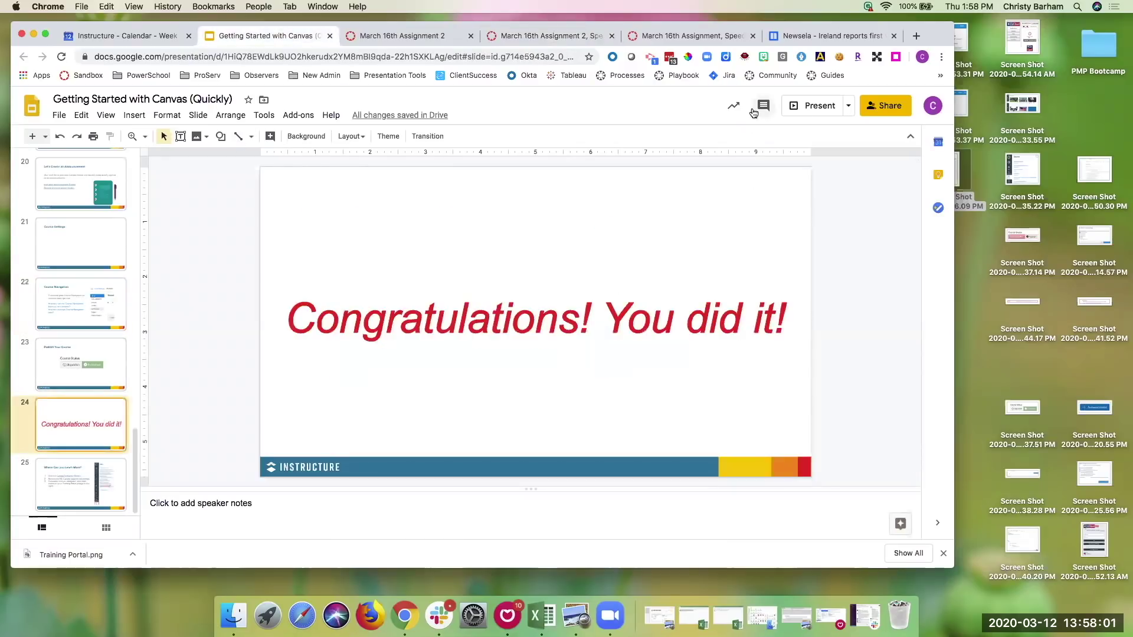
pyautogui.click(814, 111)
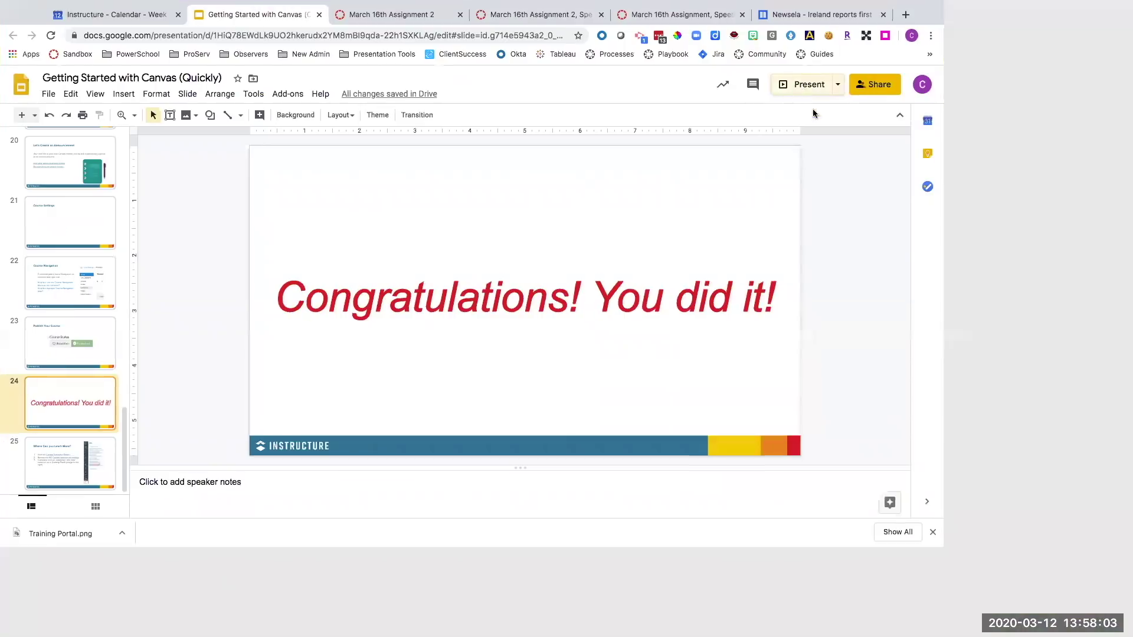